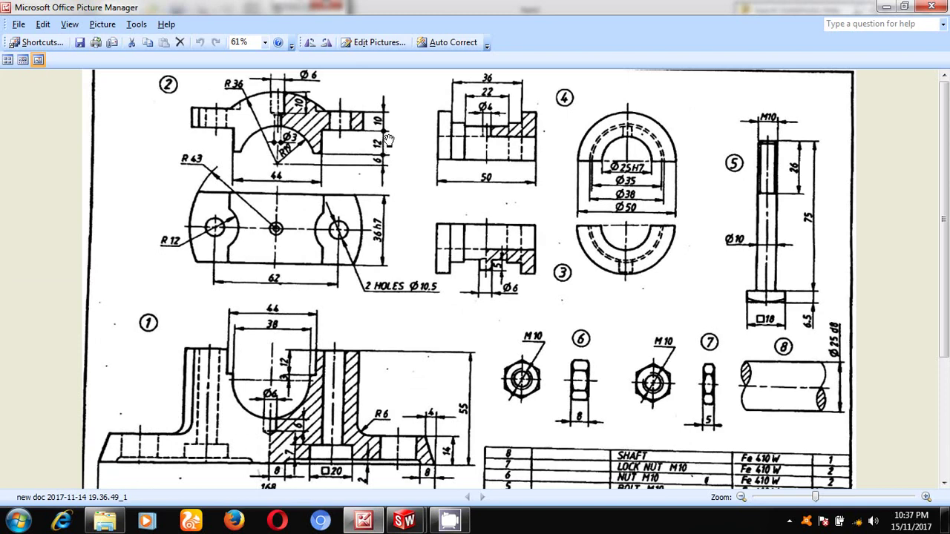
Switch to the empty Part2 document in SOLIDWORKS and orient the view normal to the Front Plane
mouse_move(404, 521)
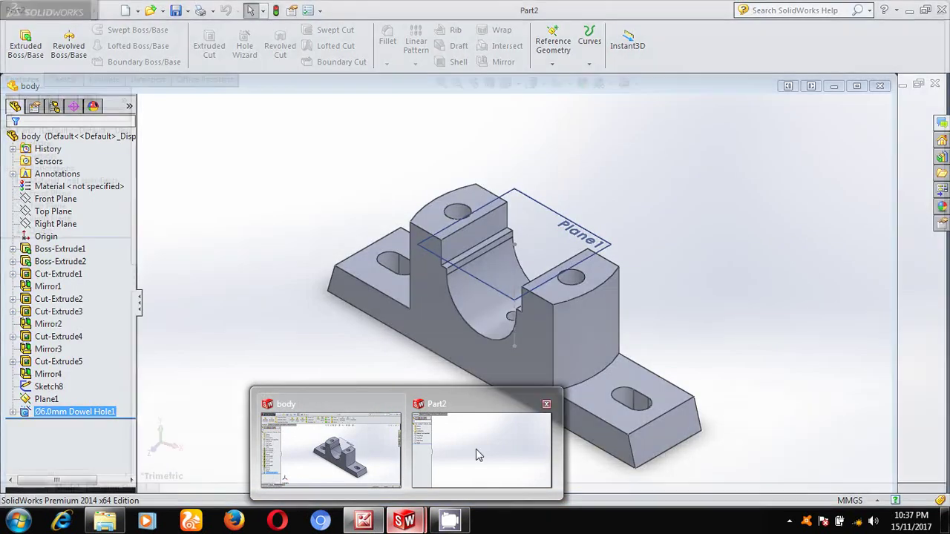
click(477, 451)
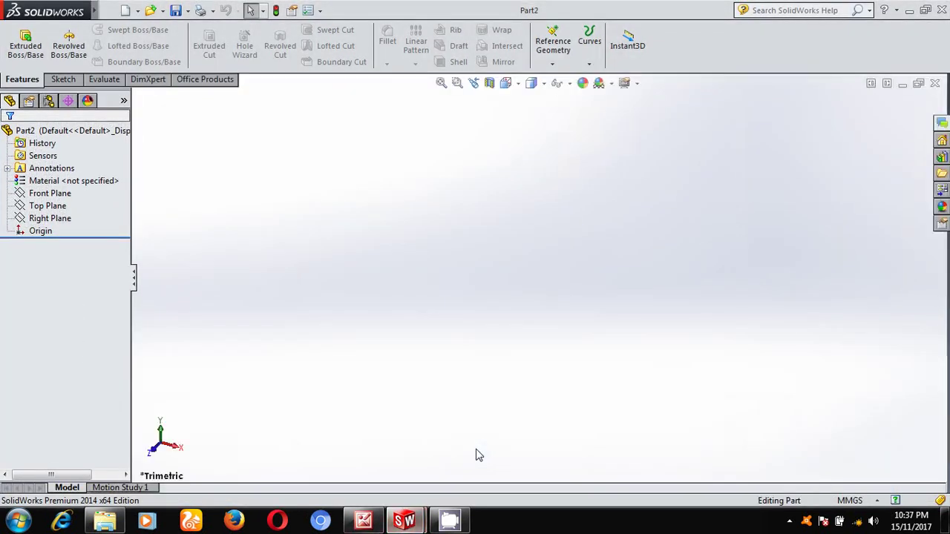
click(49, 194)
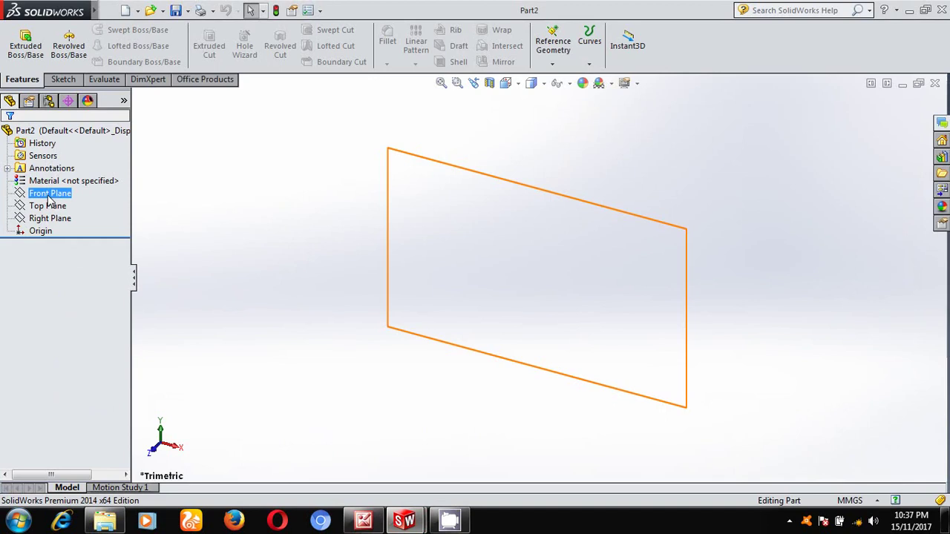
right_click(49, 200)
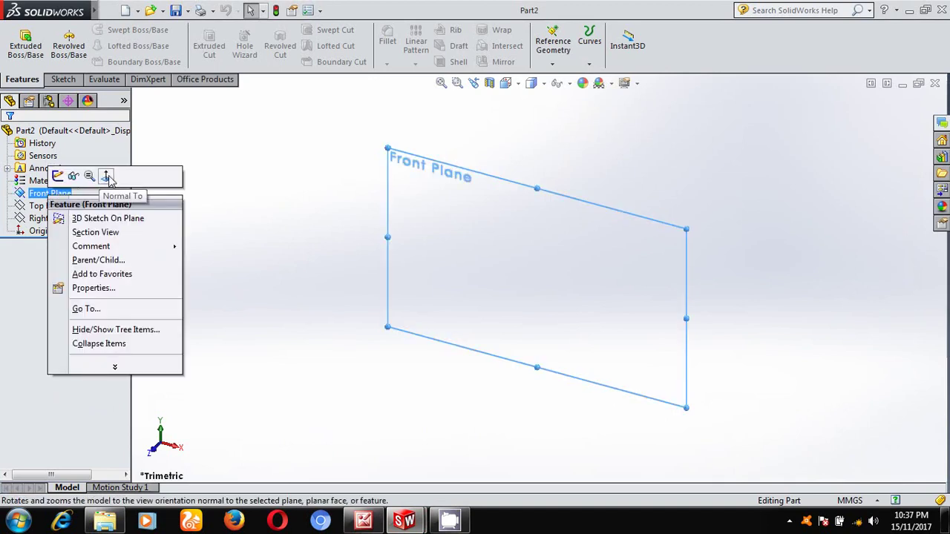
click(106, 176)
Sketch a center rectangle about 117 mm wide and 33 mm high on the Front Plane, centred on the origin
click(63, 79)
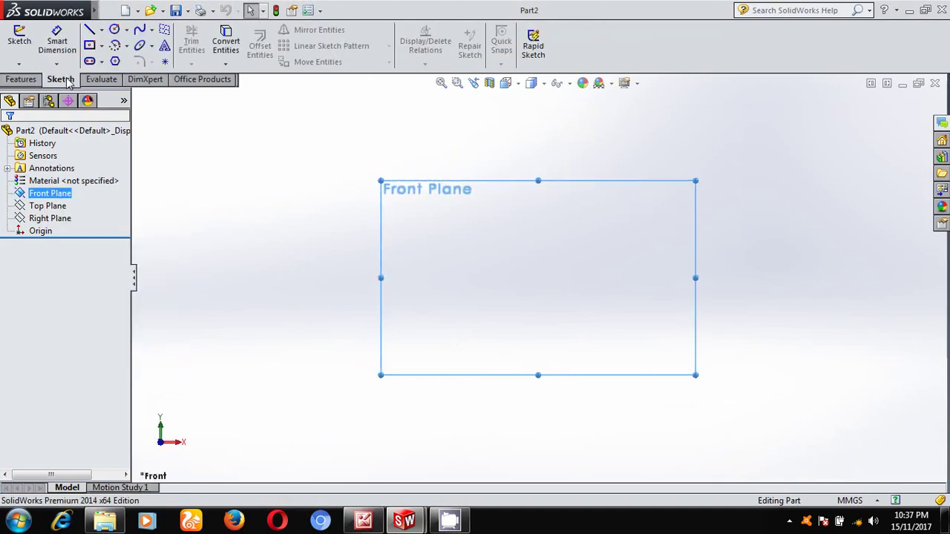
click(89, 44)
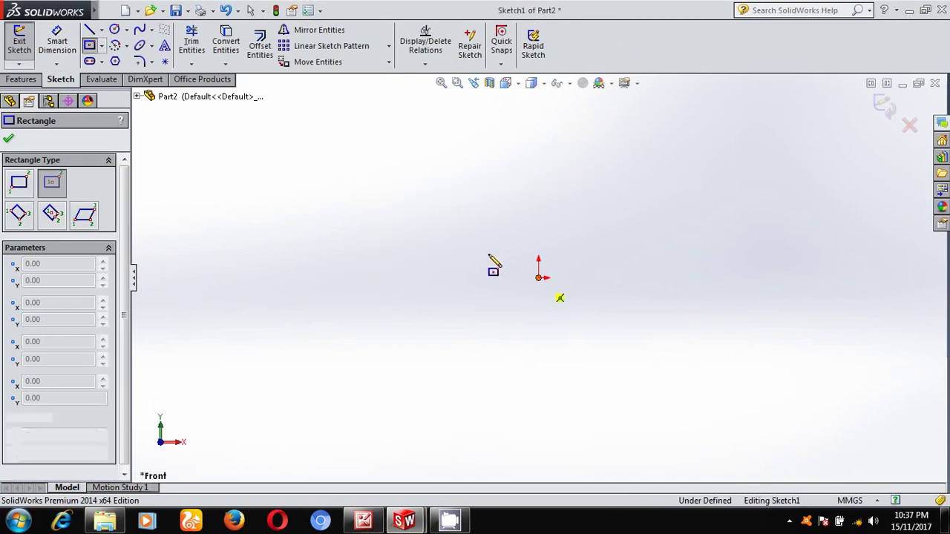
click(539, 277)
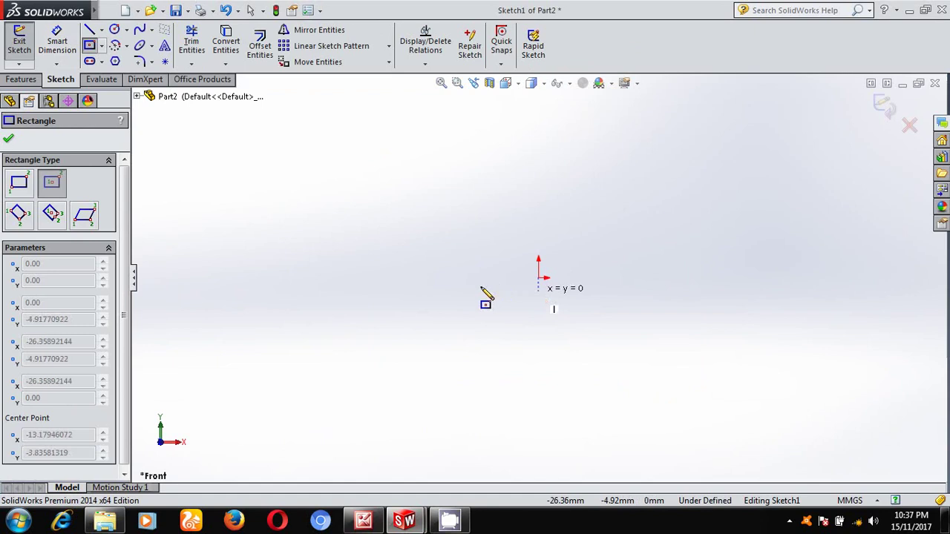
click(437, 250)
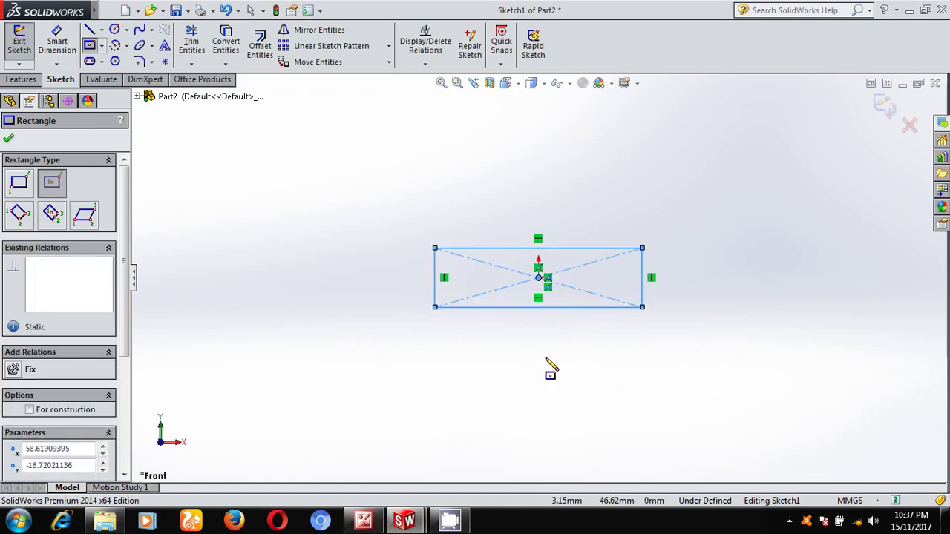
key(Escape)
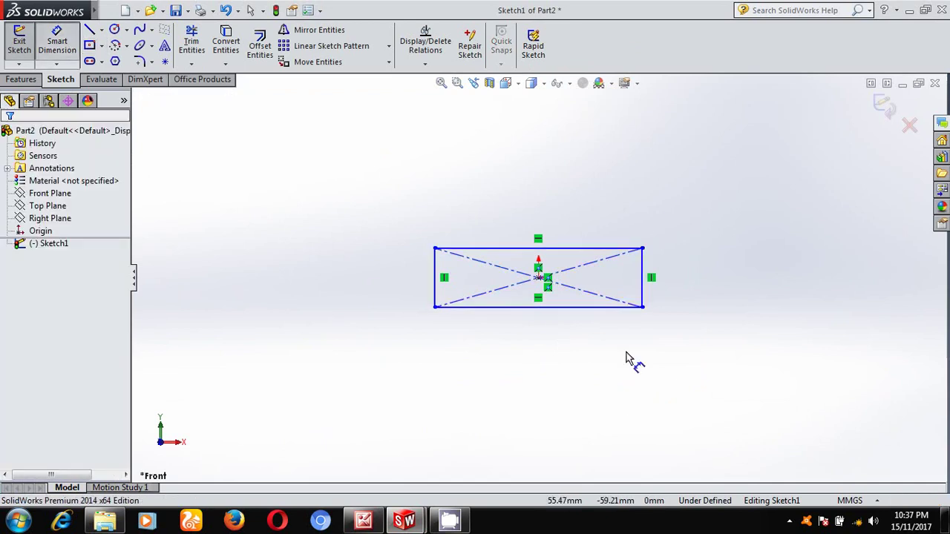
Dimension the rectangle with a height of 10 mm and a width of 86 mm
right_drag(625, 358, 628, 319)
click(643, 275)
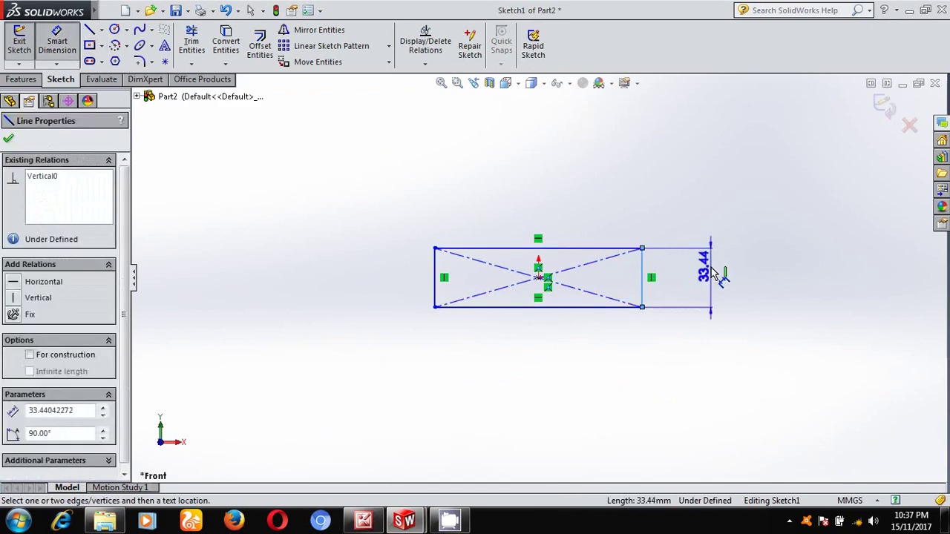
click(711, 273)
text(10)
key(Return)
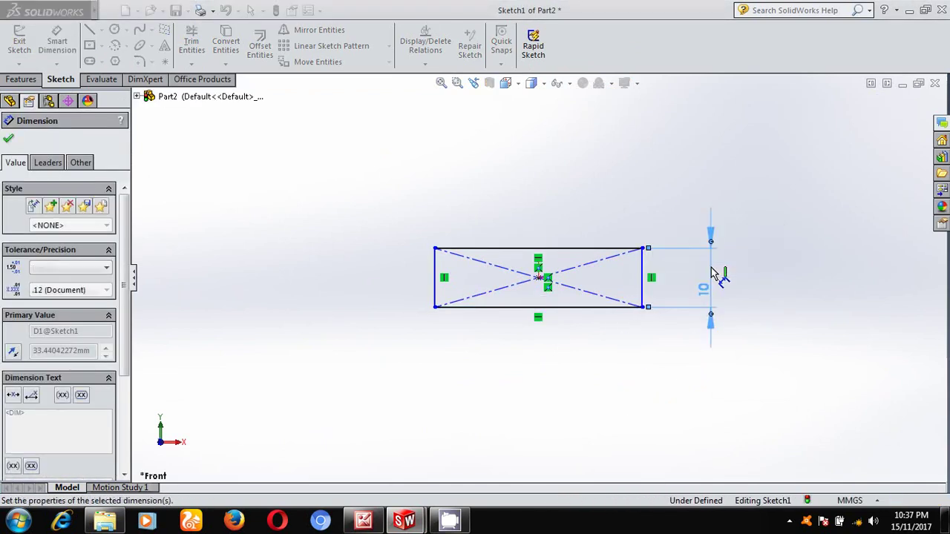
click(545, 256)
click(543, 198)
text(86)
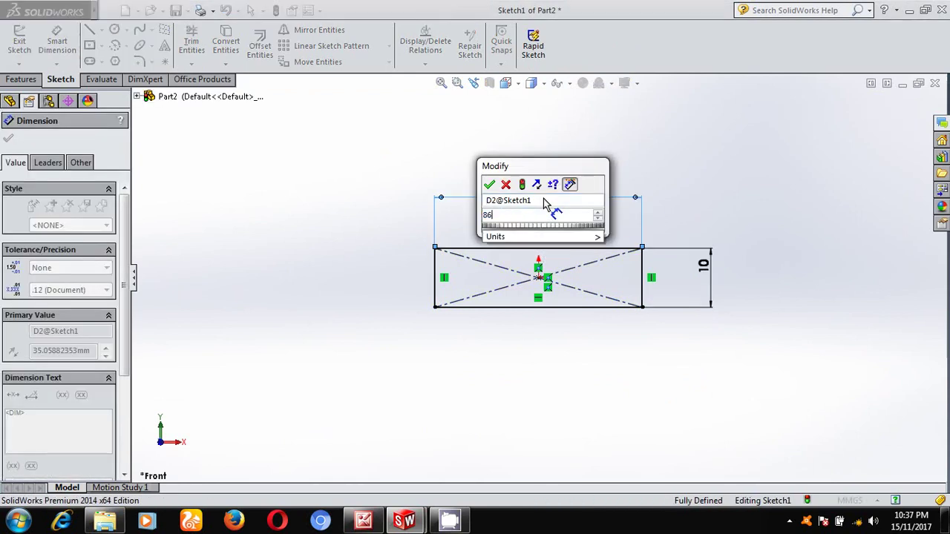
key(Return)
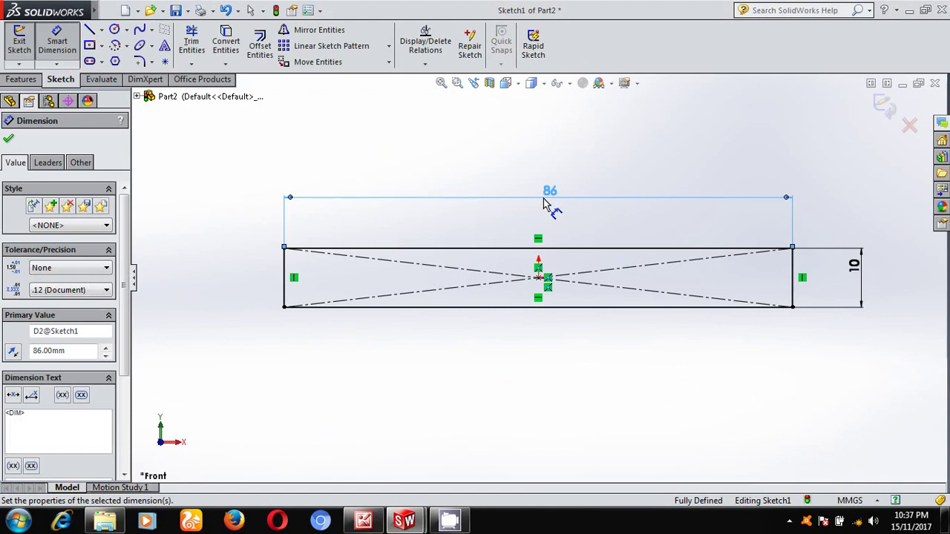
click(8, 138)
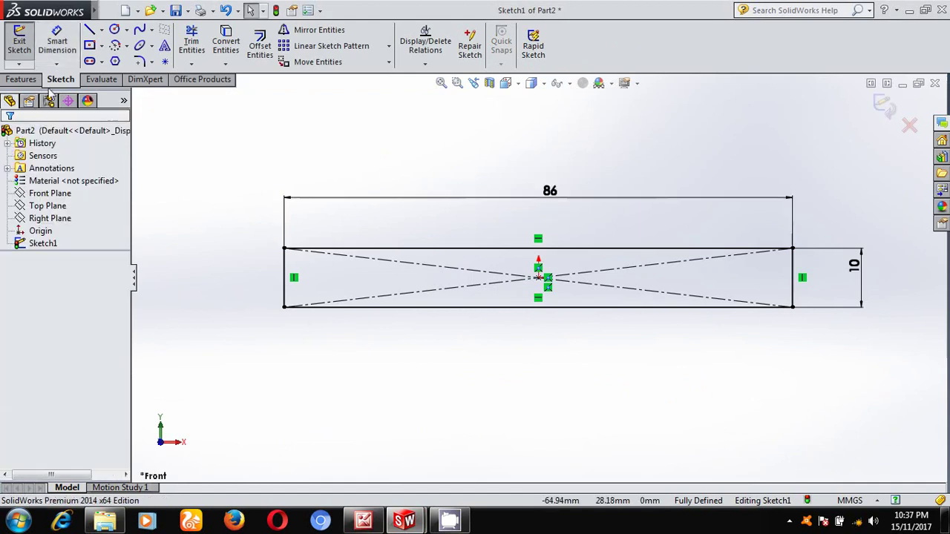
Sketch a second center rectangle about 59 mm wide and 20 mm high below the first, centred under the origin
click(90, 46)
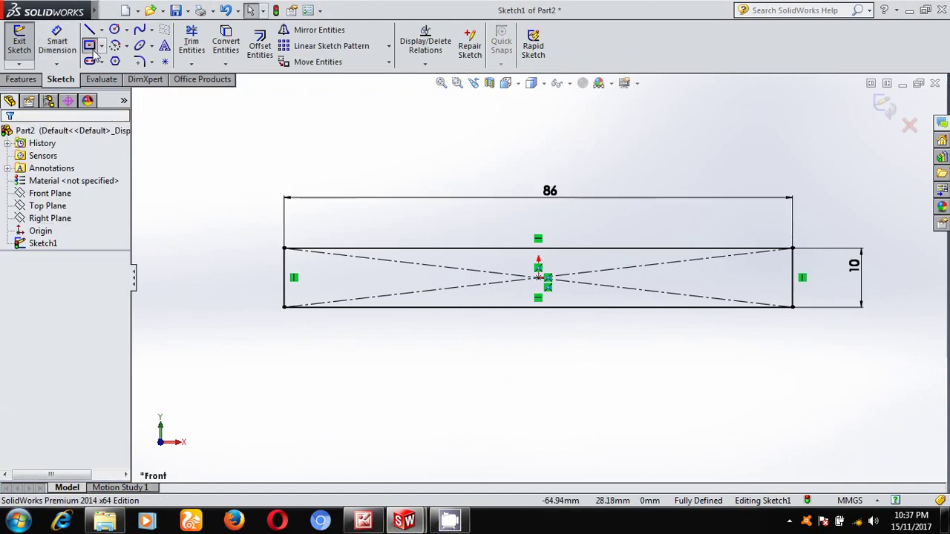
click(538, 414)
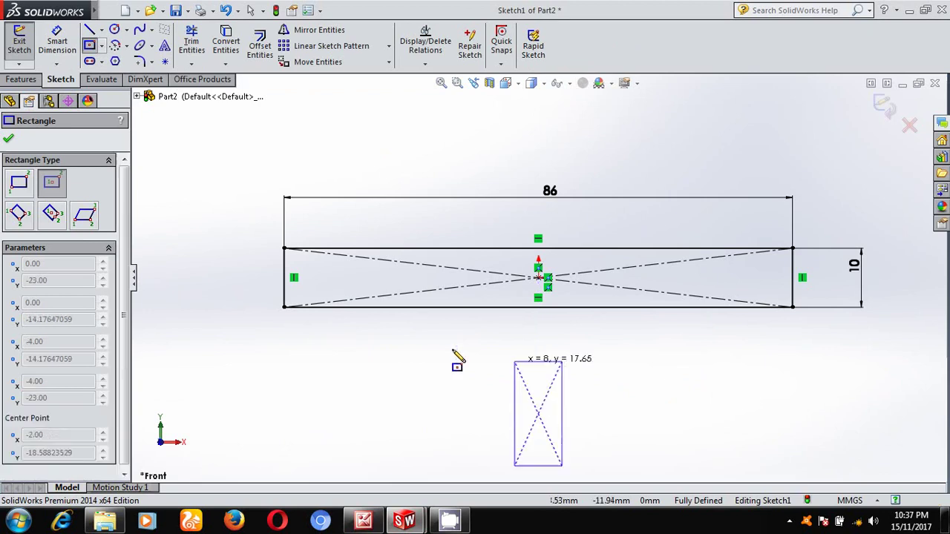
click(365, 355)
Dimension the lower rectangle with a height of 12 mm and a width of 44 mm
click(57, 40)
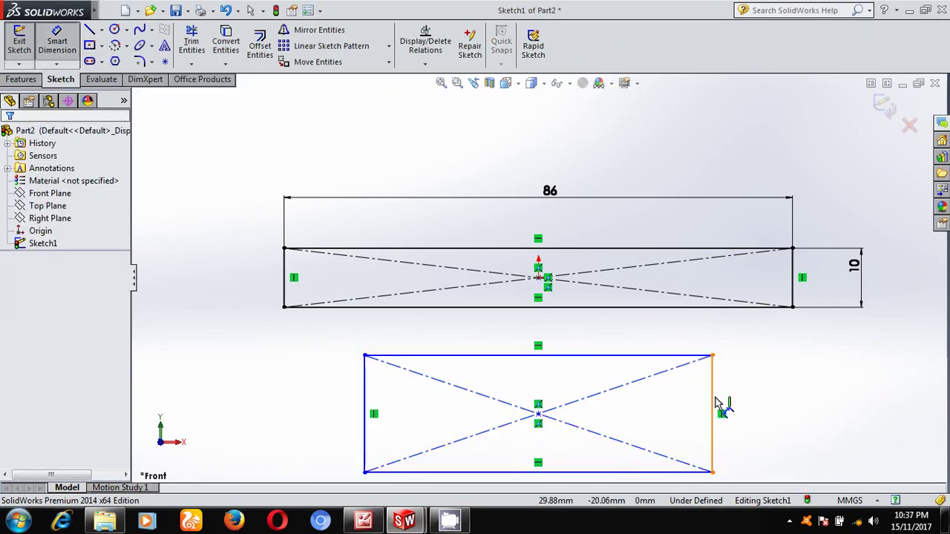
click(717, 401)
click(783, 401)
text(12)
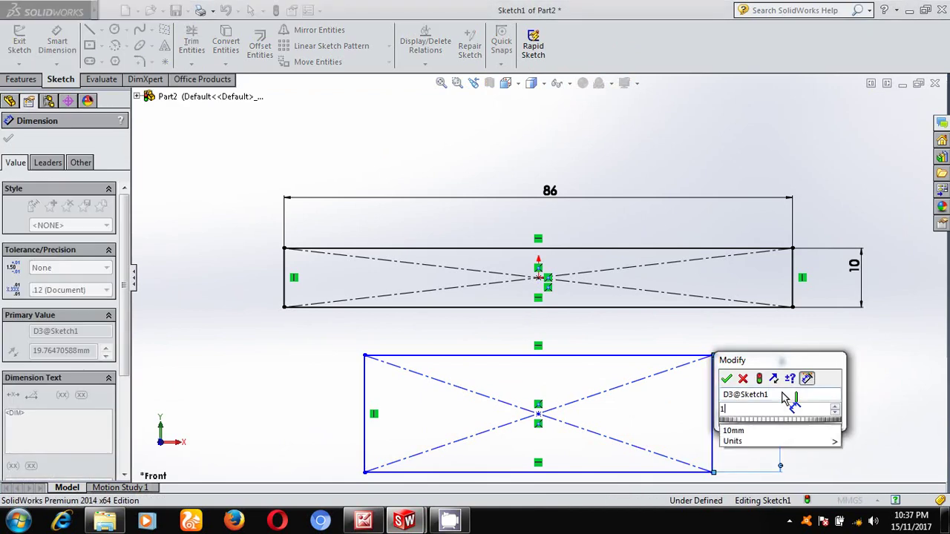
key(Return)
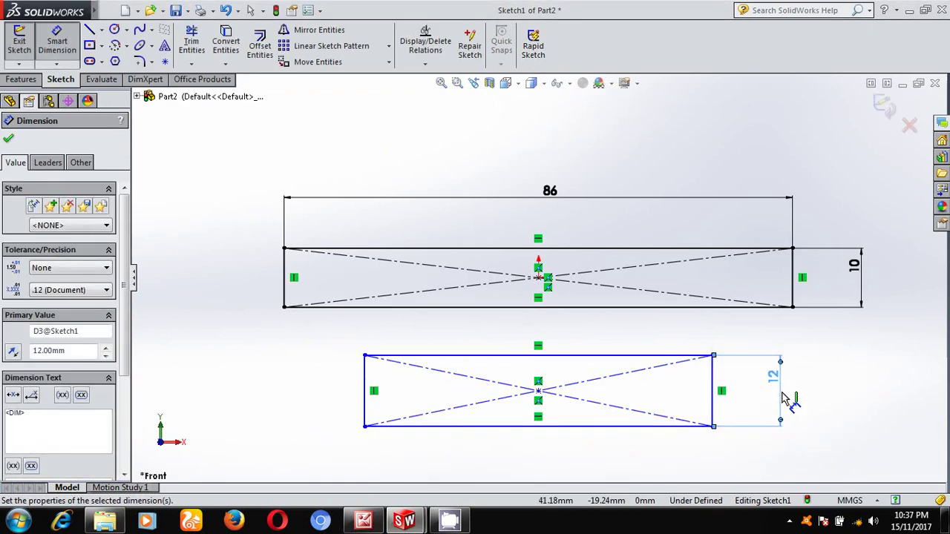
click(643, 427)
click(645, 464)
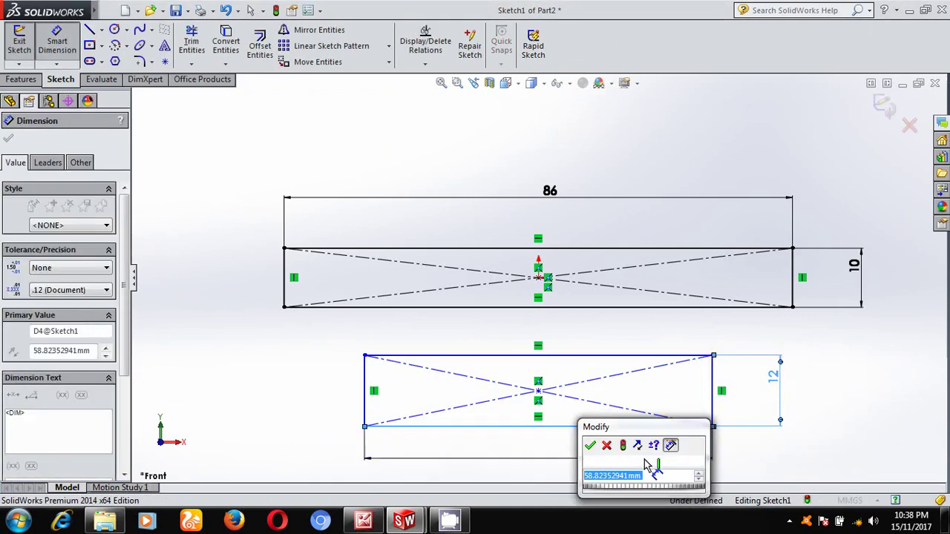
text(44)
key(Return)
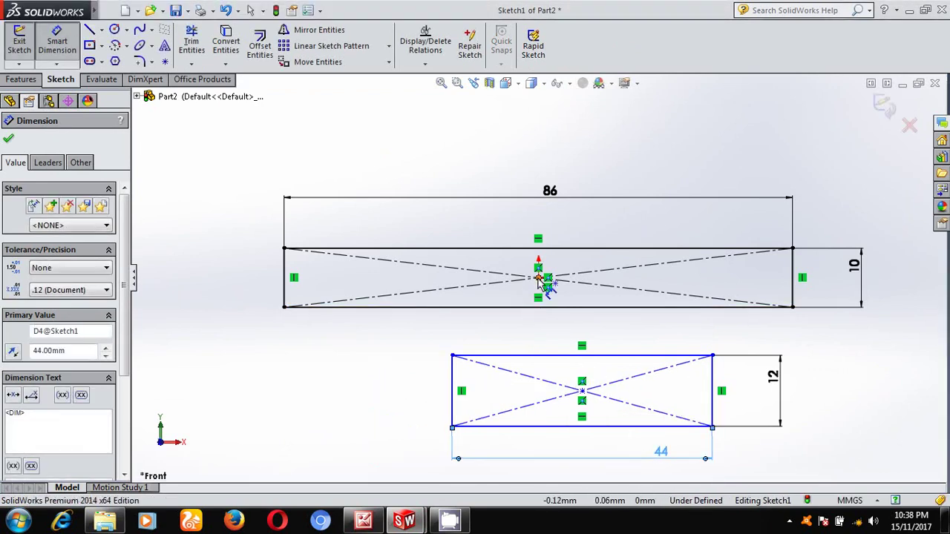
Align the lower rectangle's centre under the origin with a horizontal distance of 0 mm
click(582, 394)
click(582, 391)
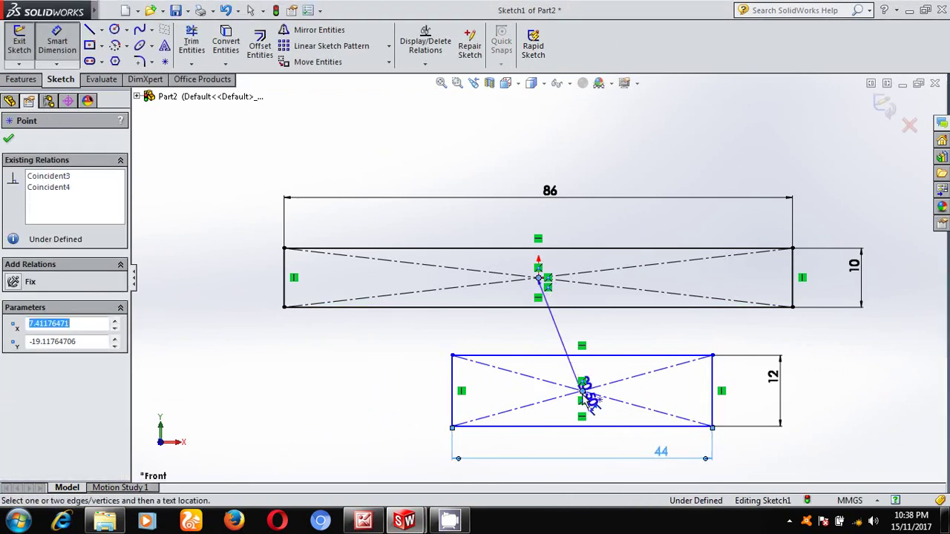
click(558, 461)
text(0)
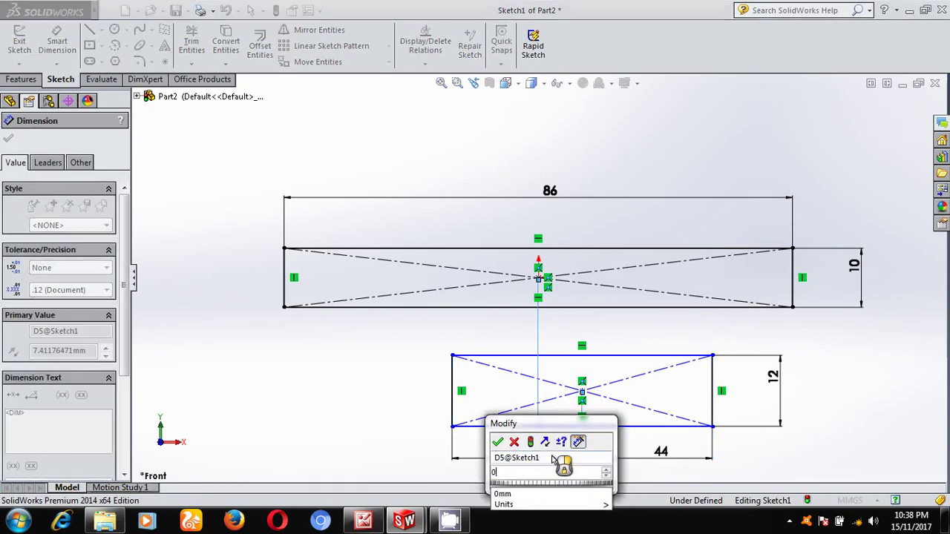
key(Return)
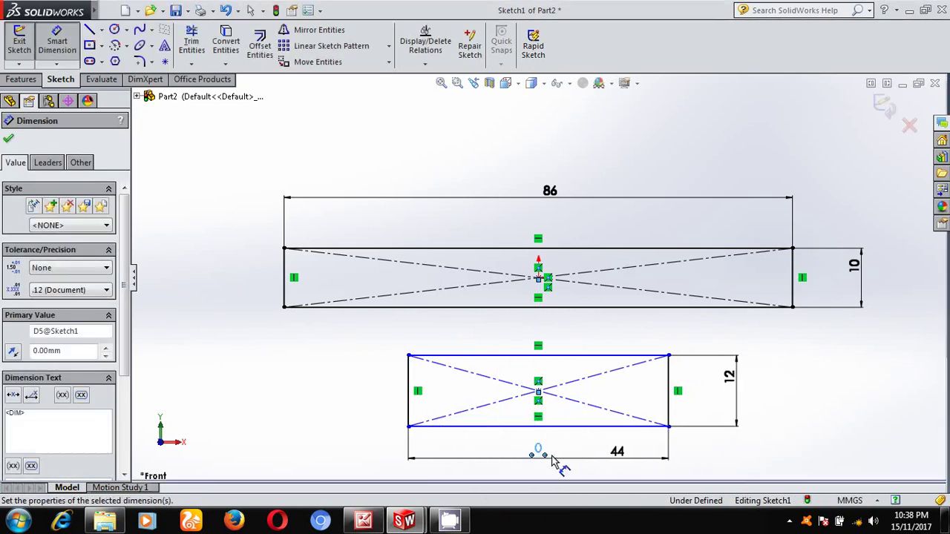
Set the distance between the upper rectangle's bottom edge and the lower rectangle's top edge to 0 mm
click(607, 316)
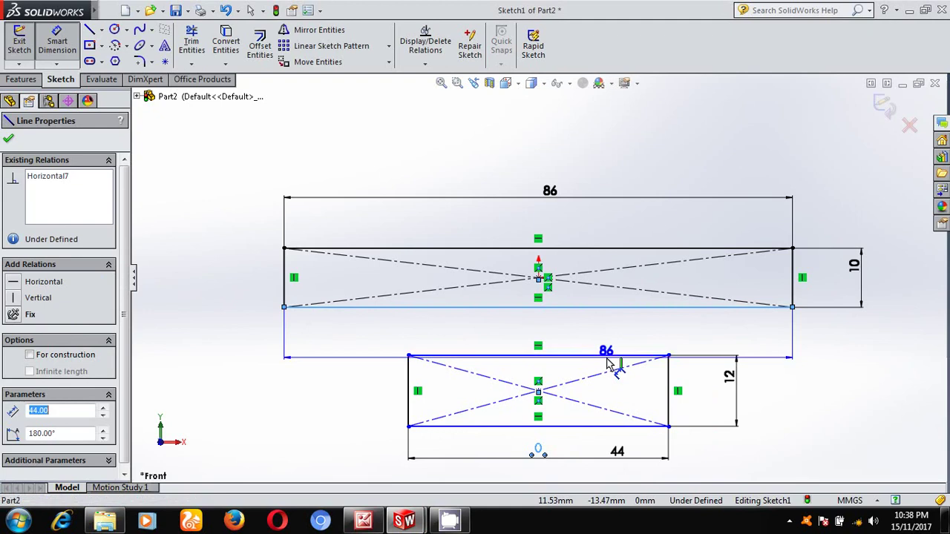
click(613, 357)
click(813, 347)
text(0.00mm)
key(Return)
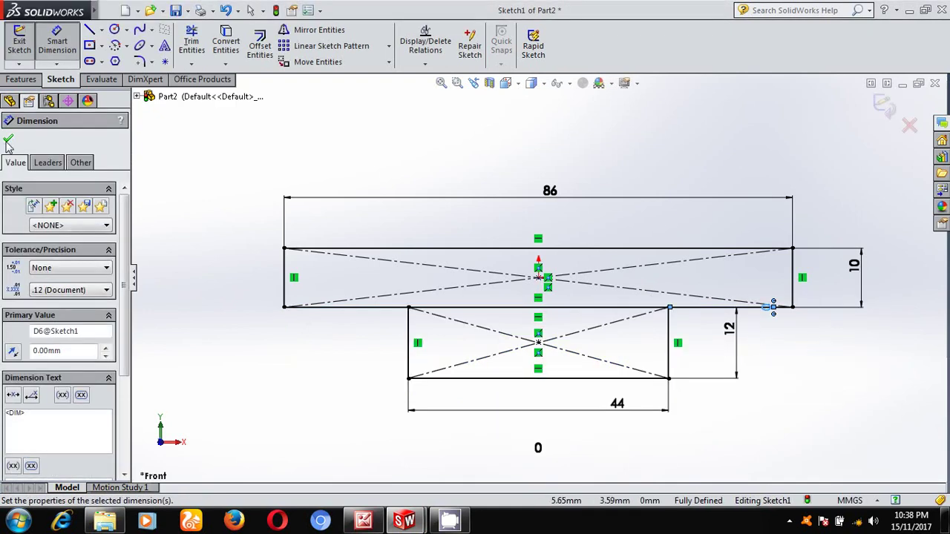
key(Escape)
Check the dimensions of part 2 in the Picture Manager drawing and return to the Part2 sketch in SOLIDWORKS
click(363, 519)
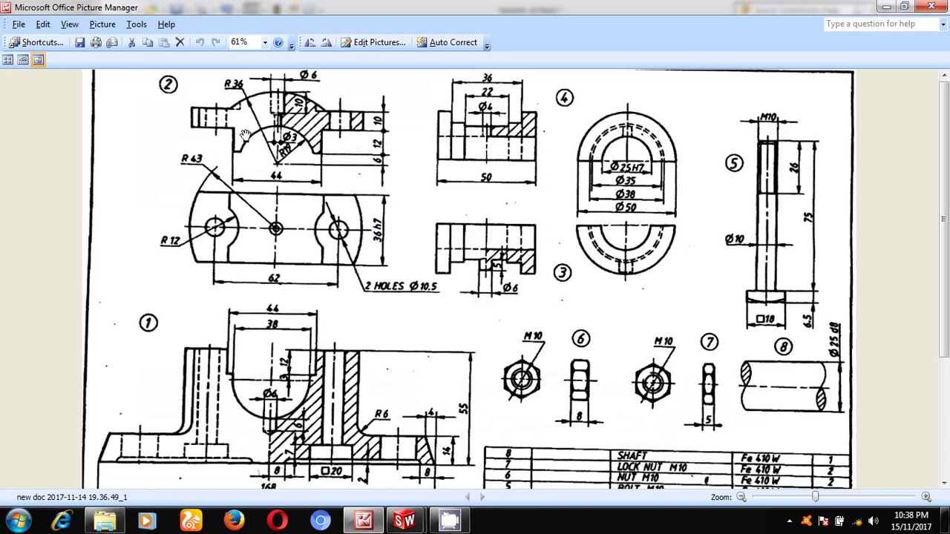
click(410, 521)
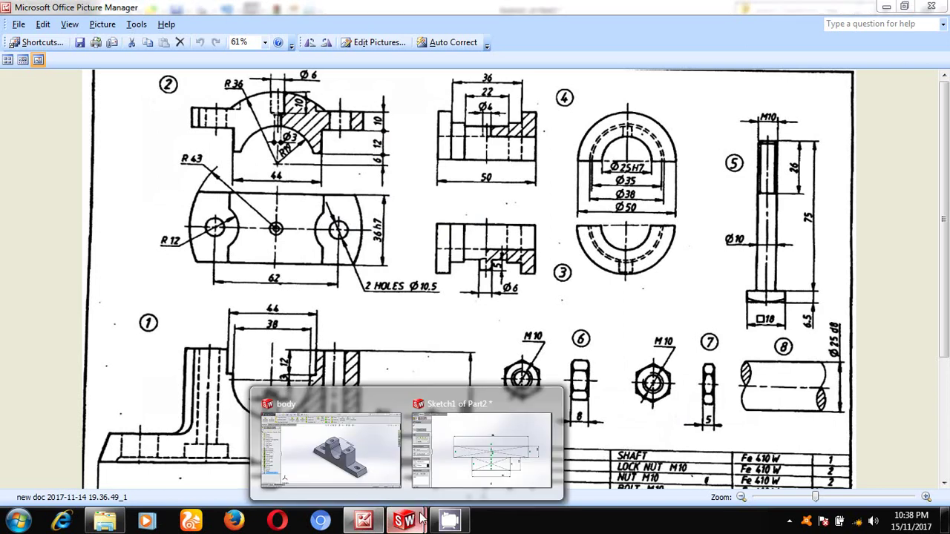
click(518, 478)
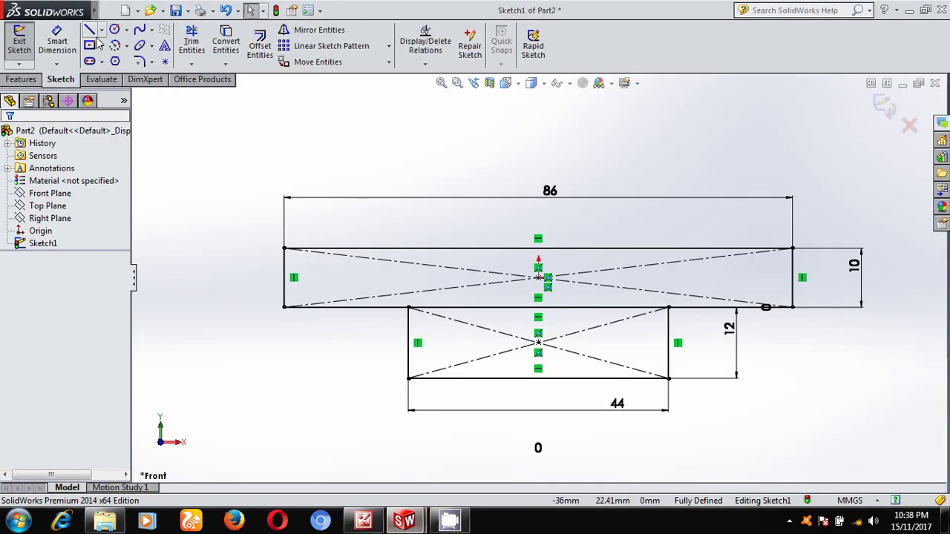
Close the body document and return to the Part2 sketch
mouse_move(406, 519)
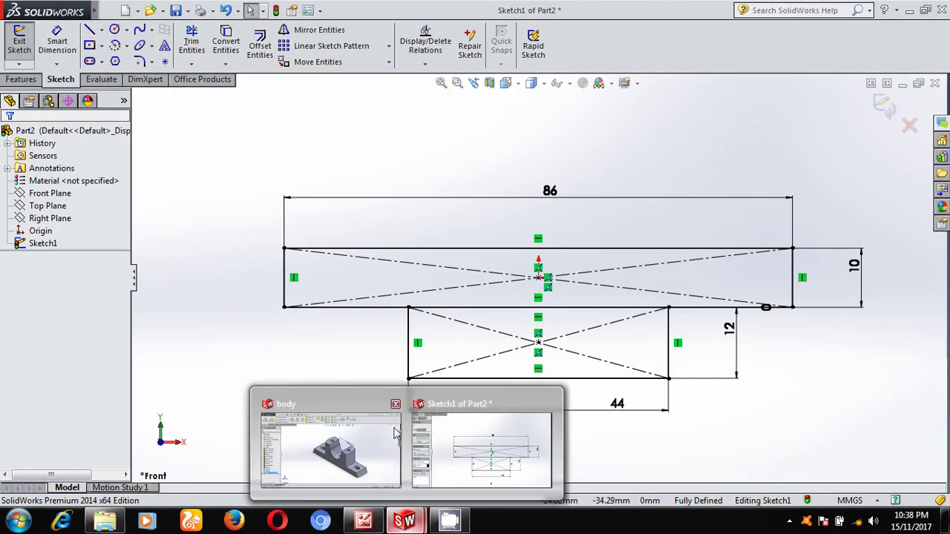
click(394, 403)
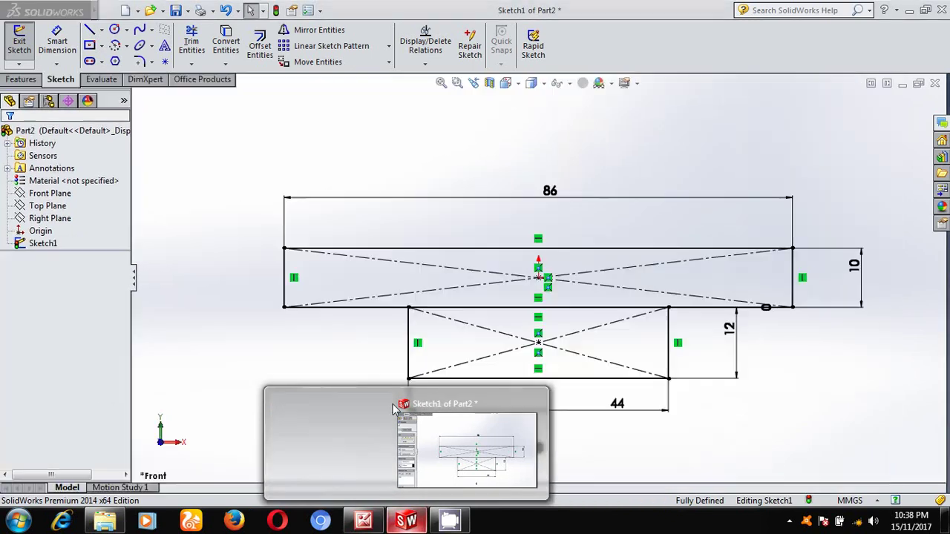
click(441, 441)
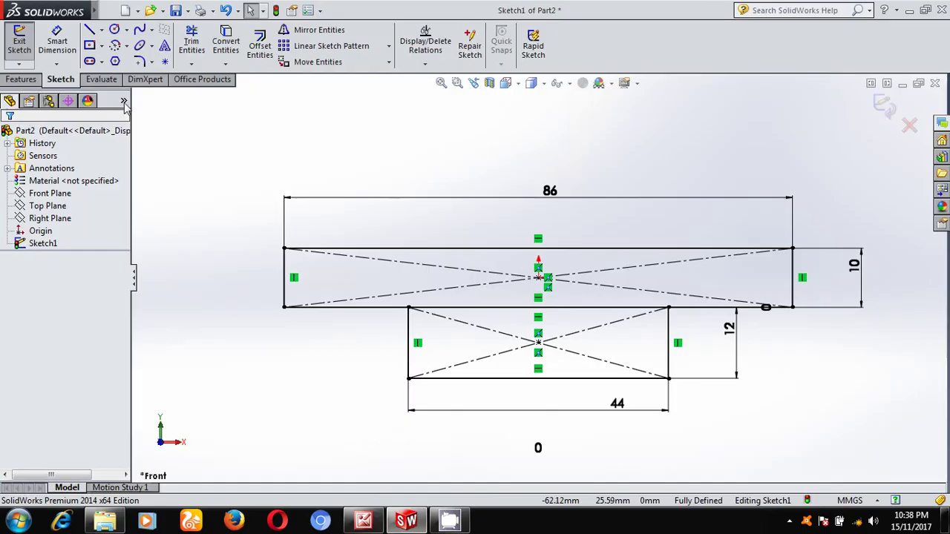
Sketch a vertical line about 9 mm long downward from the midpoint of the lower rectangle's bottom edge
click(89, 31)
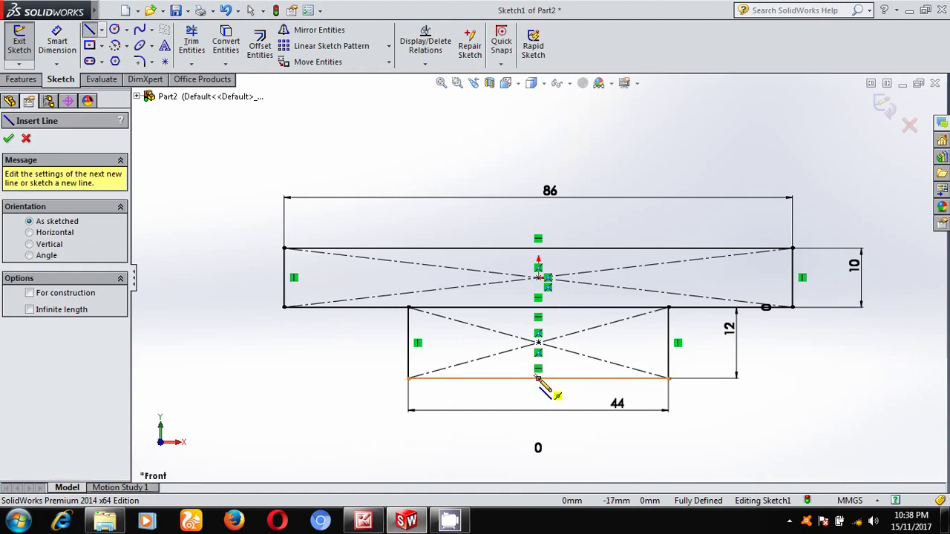
click(538, 378)
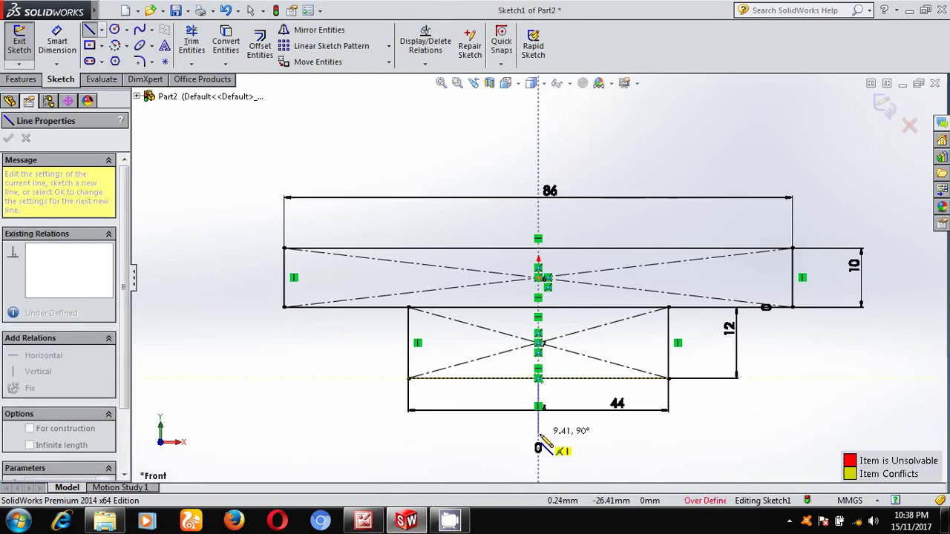
double_click(538, 435)
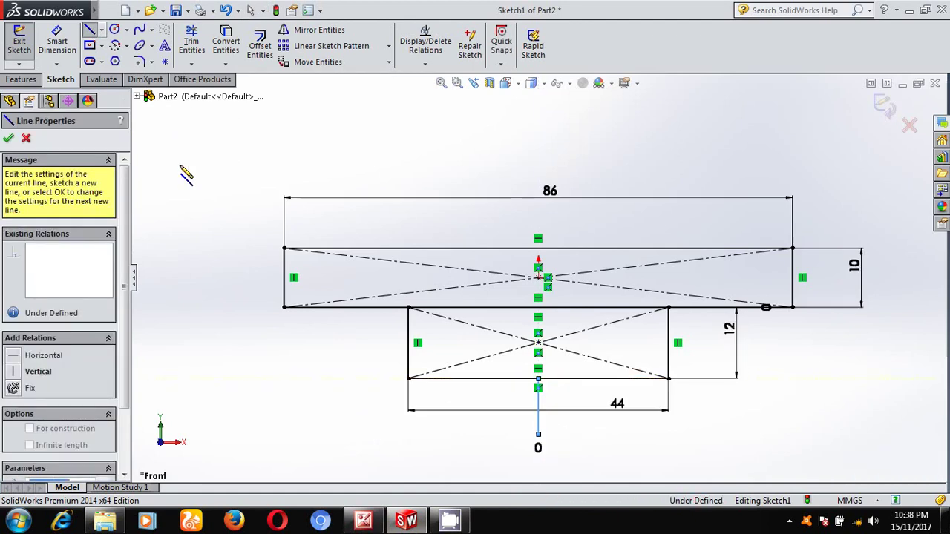
Set the length of the vertical line below the lower rectangle to 6 mm
key(d)
click(541, 408)
click(799, 414)
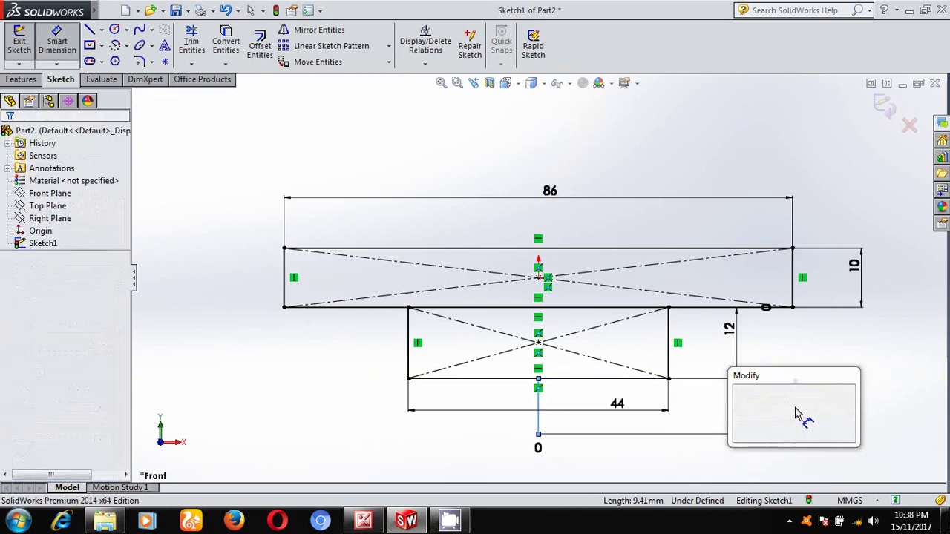
text(6)
key(Return)
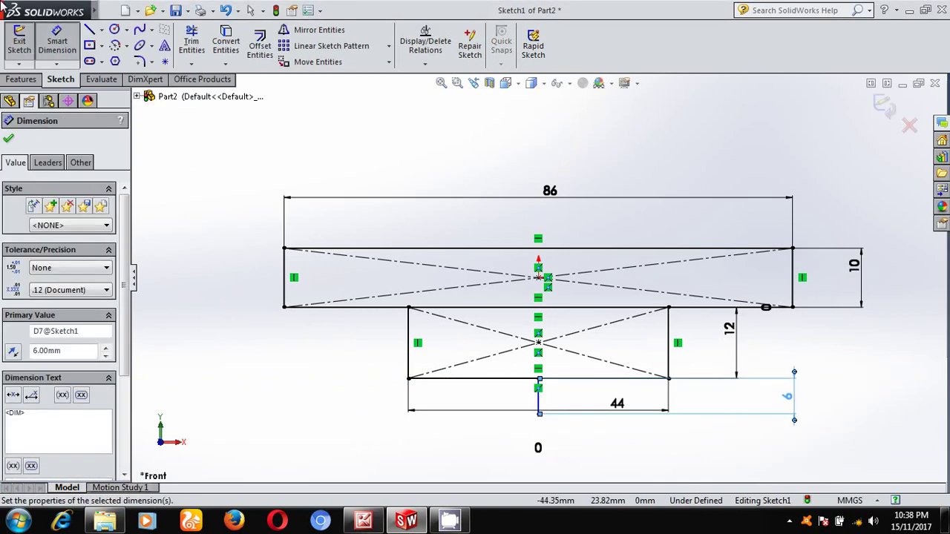
click(8, 141)
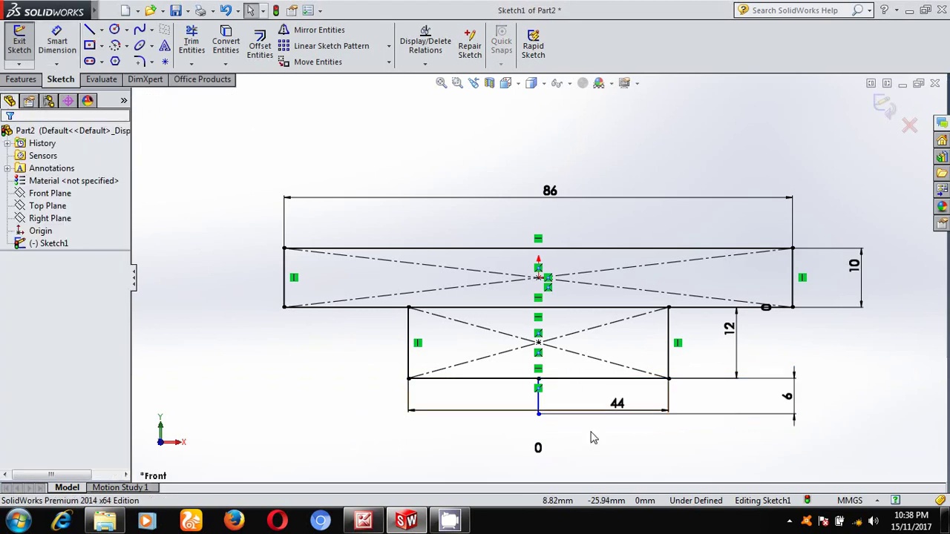
Sketch two concentric circles centred on the vertical line's lower endpoint, with radii of about 34.9 mm and 19.8 mm
click(115, 30)
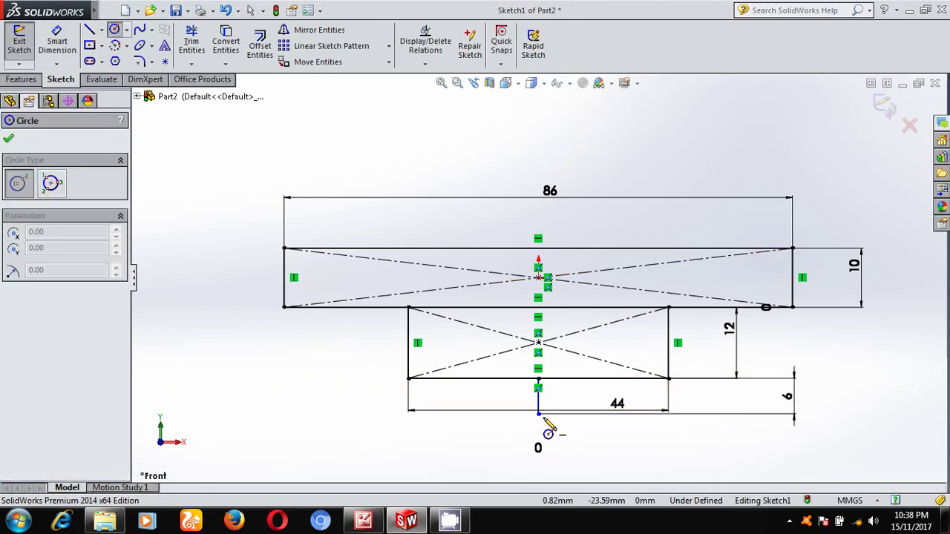
click(539, 414)
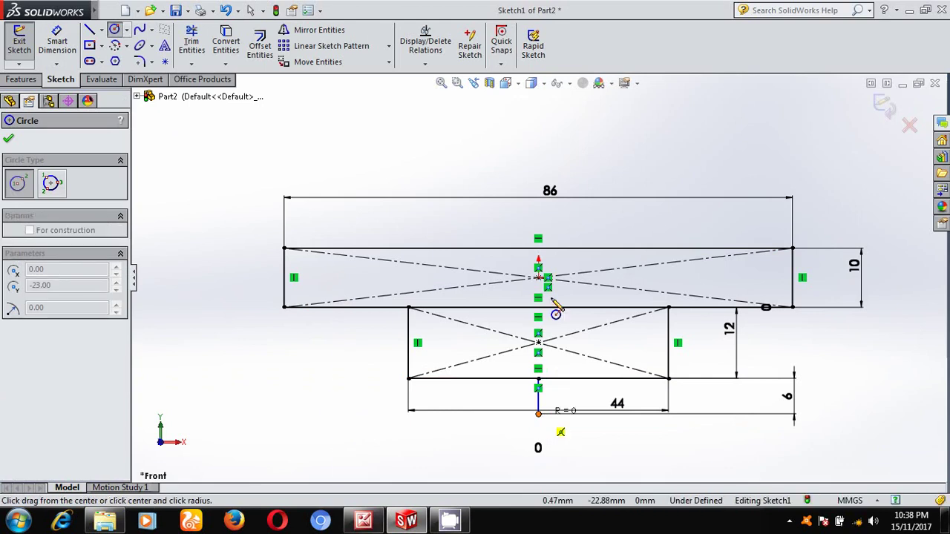
click(506, 216)
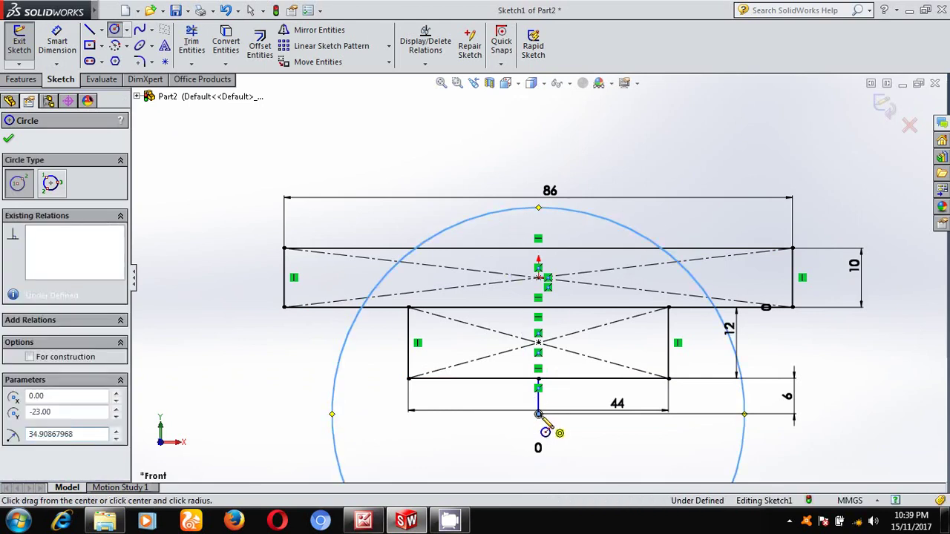
click(539, 414)
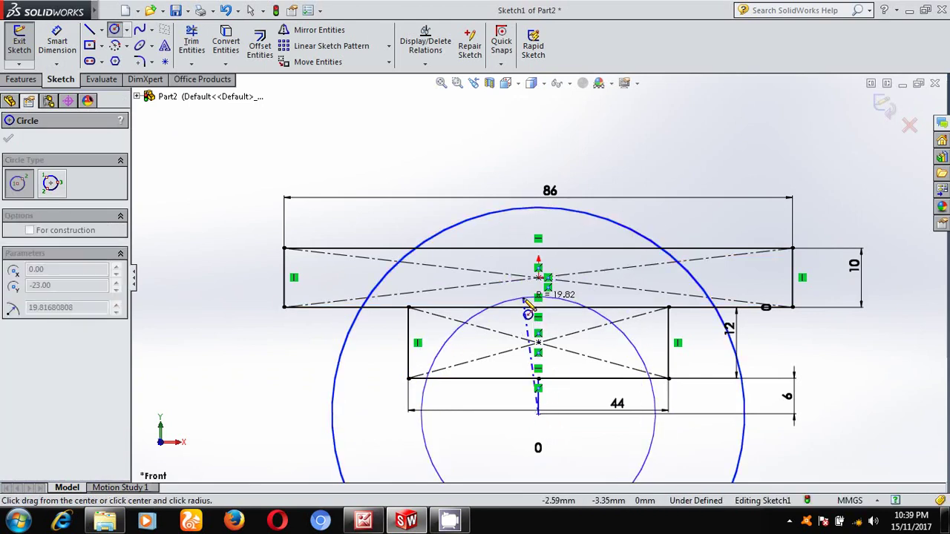
click(528, 314)
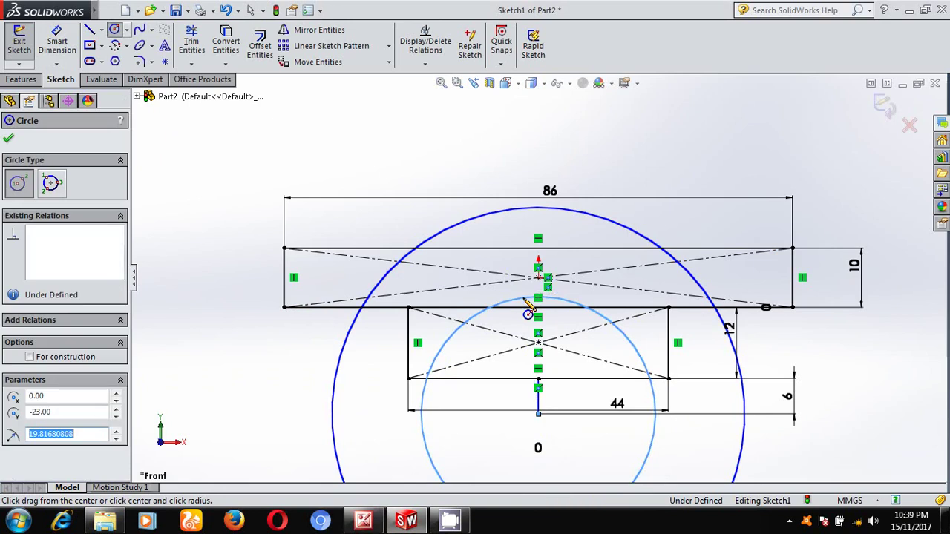
Check the arc radii of part 2 in the Picture Manager drawing and set the inner circle's diameter to 38 mm in SOLIDWORKS
click(56, 30)
click(363, 520)
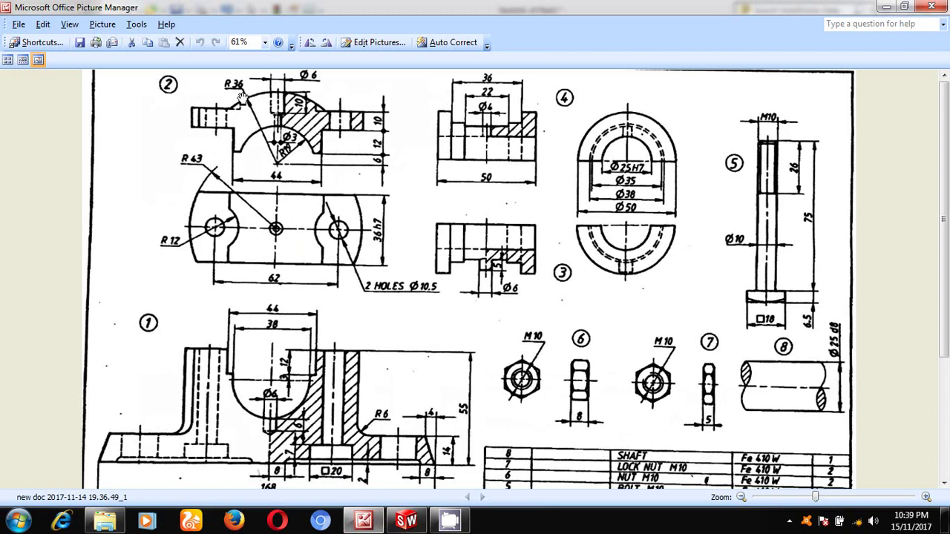
click(421, 524)
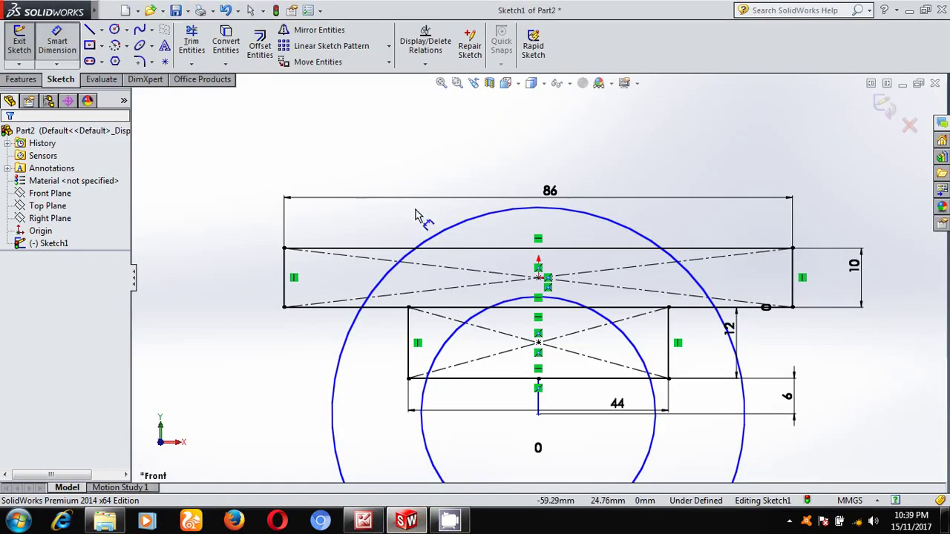
click(600, 323)
click(820, 197)
text(38)
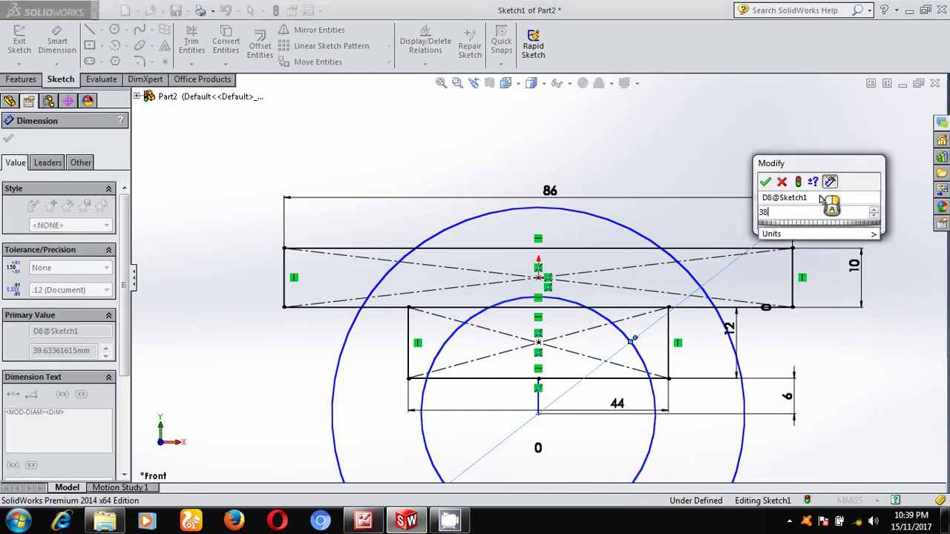
key(Return)
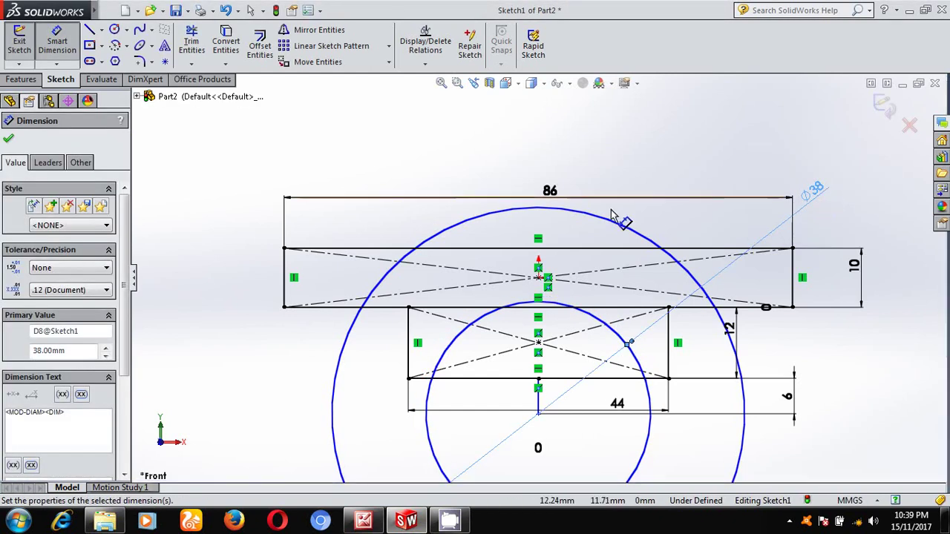
Set the outer circle's diameter to 72 mm
click(609, 225)
click(677, 148)
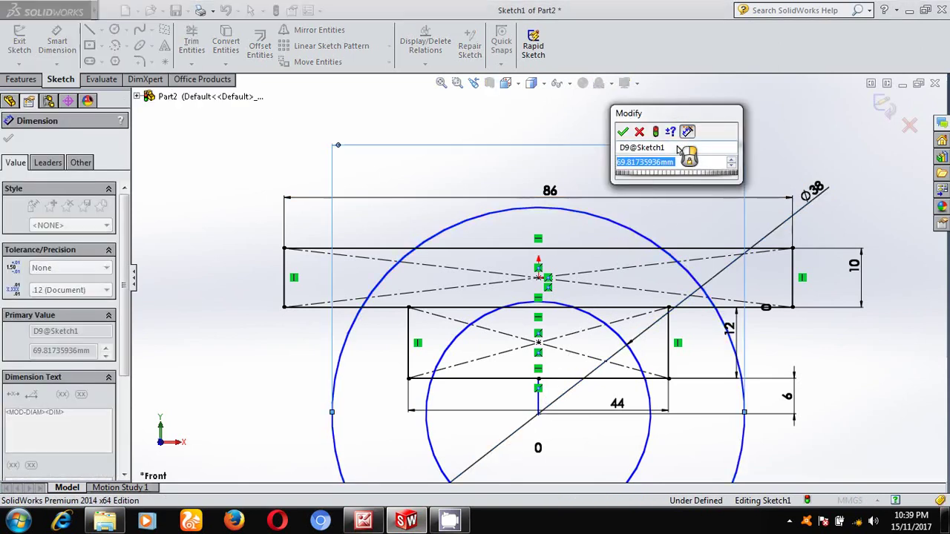
text(72)
key(Return)
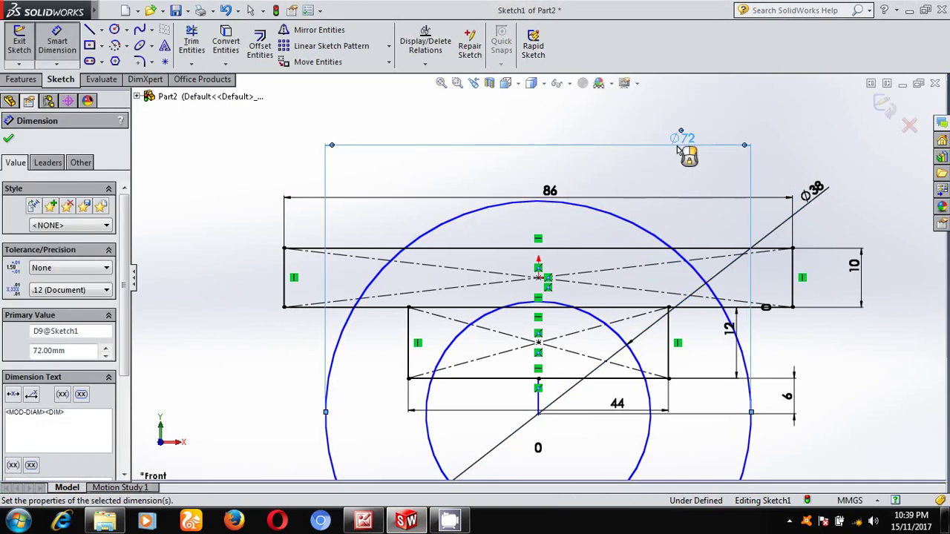
click(8, 138)
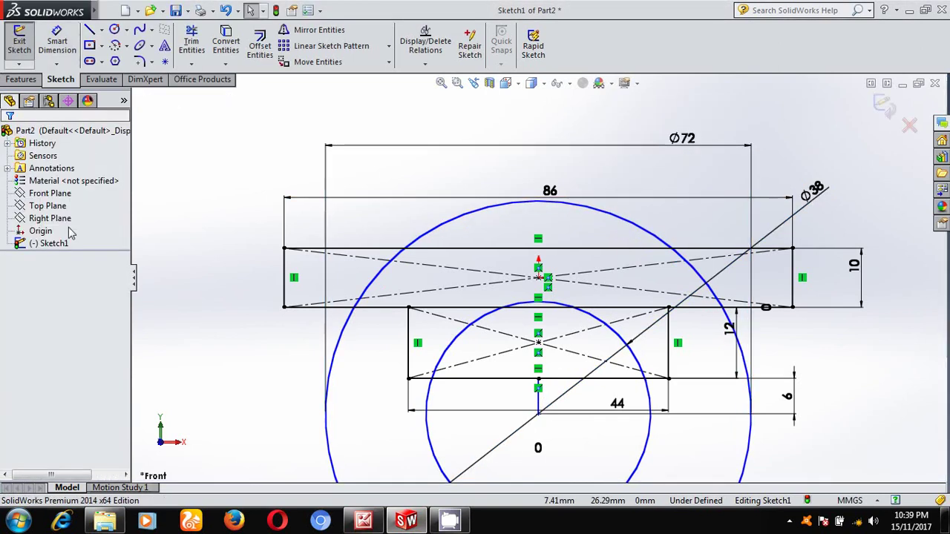
Check part 2 in the drawing again, then trim the upper rectangle's top edge inside the outer circle and the circle's left arc within the rectangle
click(364, 521)
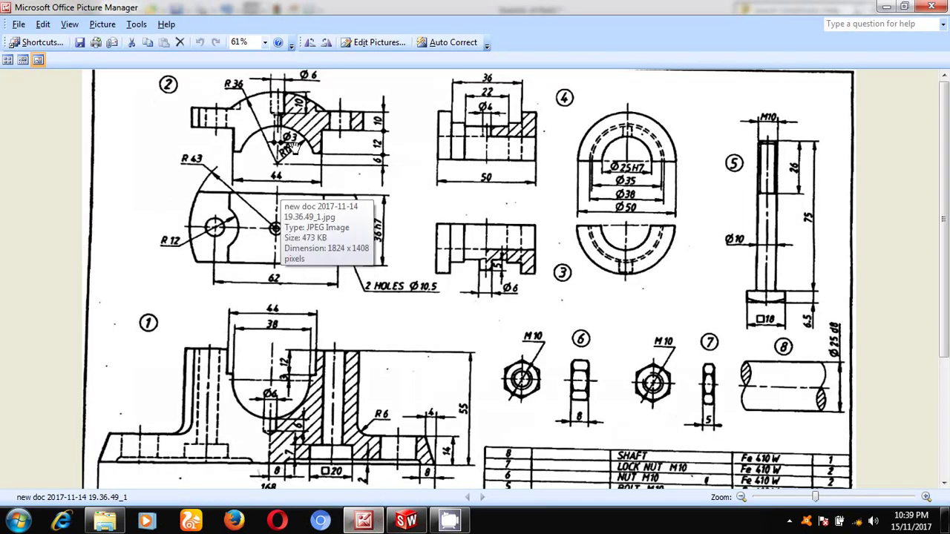
click(410, 521)
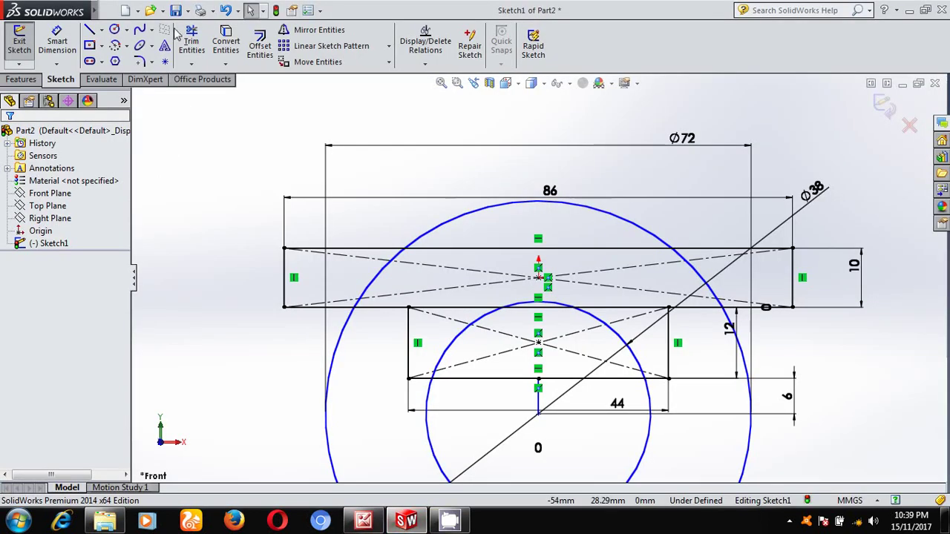
click(190, 41)
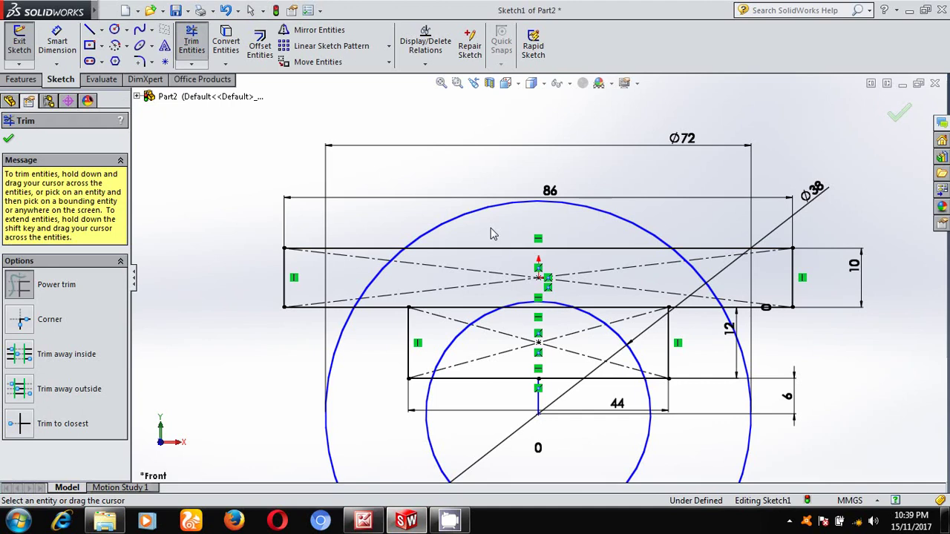
mouse_move(489, 234)
mouse_down()
mouse_move(463, 282)
mouse_move(365, 271)
mouse_move(402, 267)
mouse_move(383, 311)
mouse_move(350, 297)
mouse_move(353, 285)
mouse_up()
Trim the vertical line and the lower rectangle's edges and diagonals where they lie inside the 38 mm circle
scroll(473, 397, down, 1)
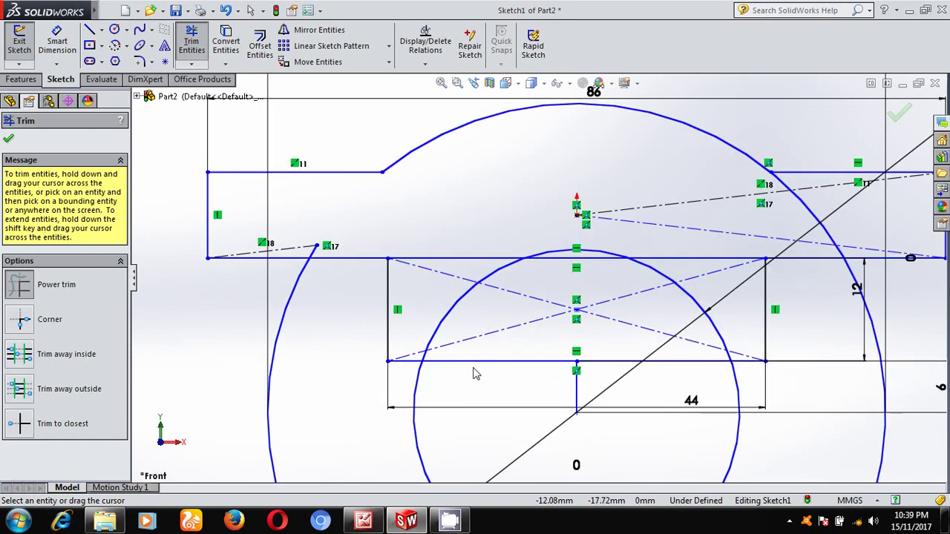
scroll(632, 267, down, 3)
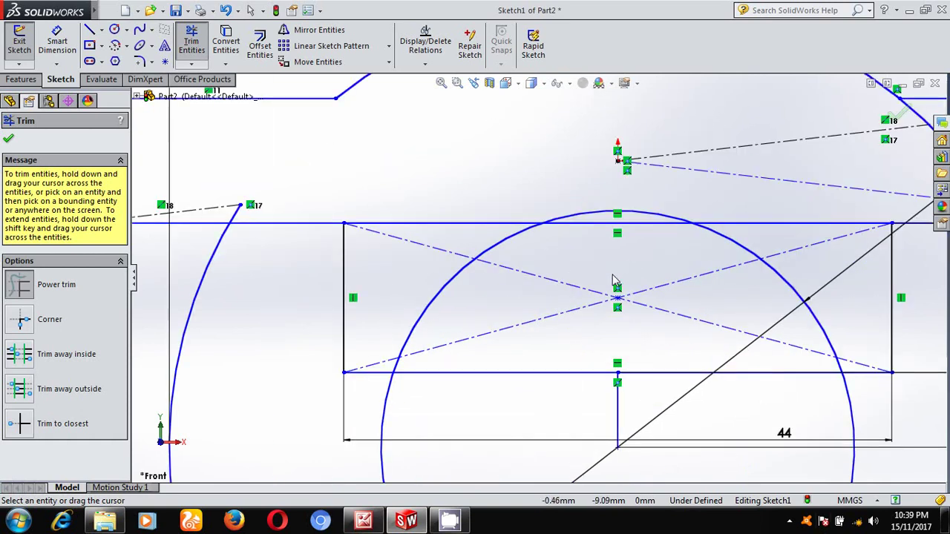
drag(614, 280, 611, 219)
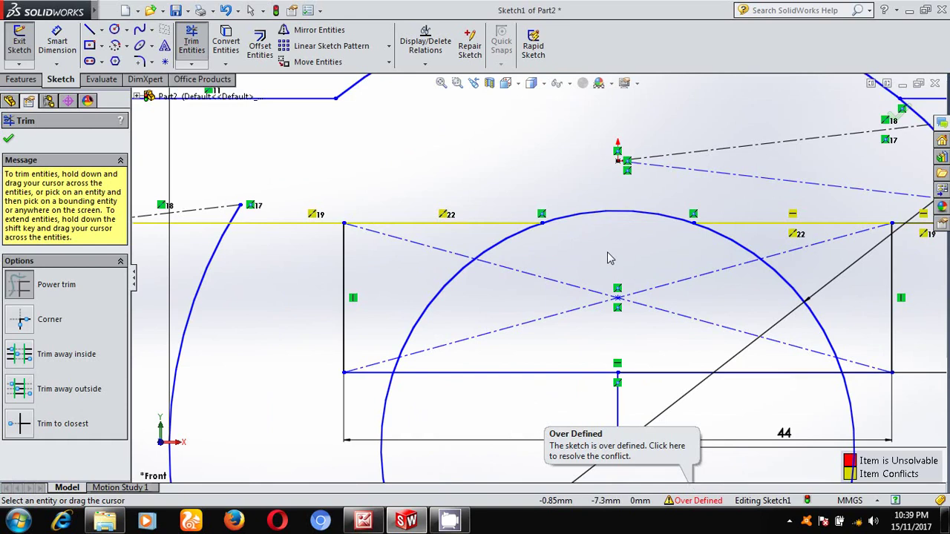
mouse_move(607, 258)
mouse_down()
mouse_move(706, 348)
mouse_move(627, 381)
mouse_move(678, 402)
mouse_up()
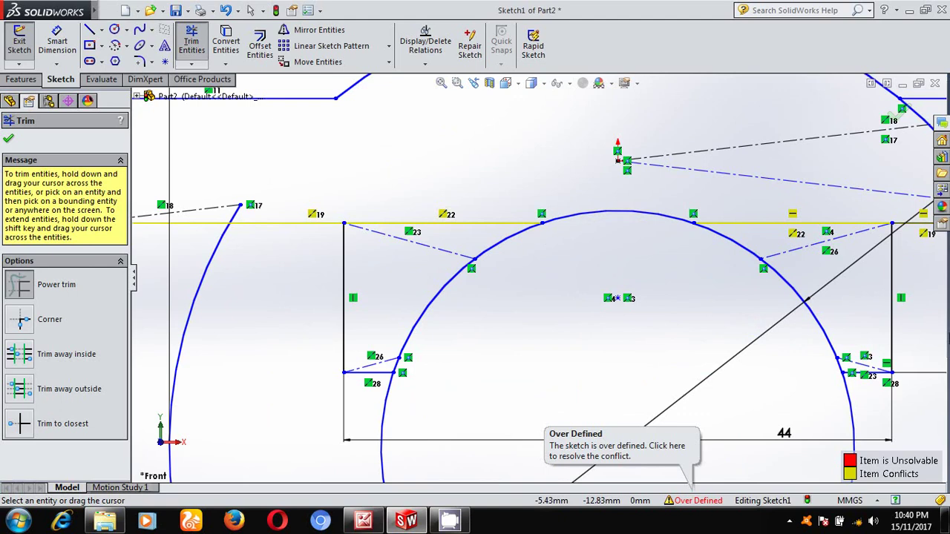
Trim the shared edge and upper diagonal left of the 38 mm circle, and the circle's arc below the lower rectangle
scroll(371, 260, down, 2)
drag(471, 192, 422, 261)
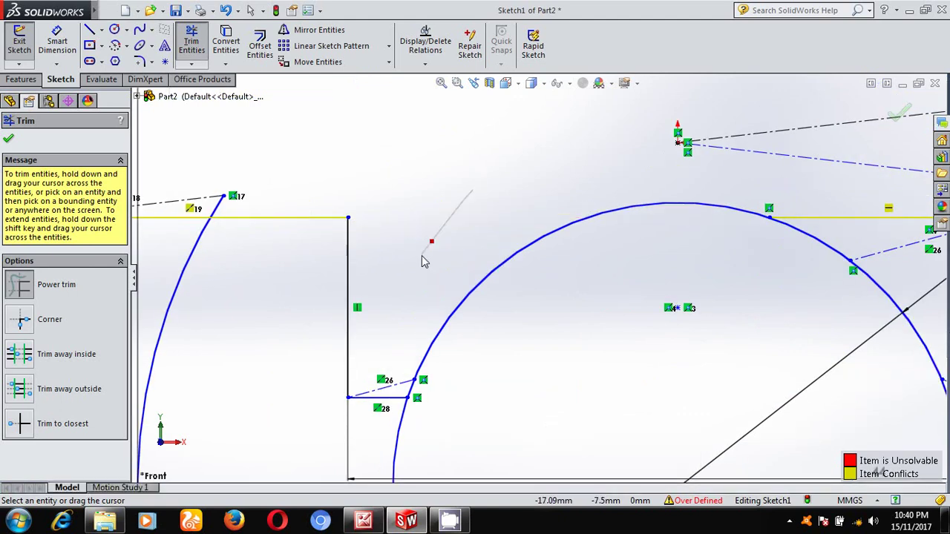
drag(488, 440, 334, 430)
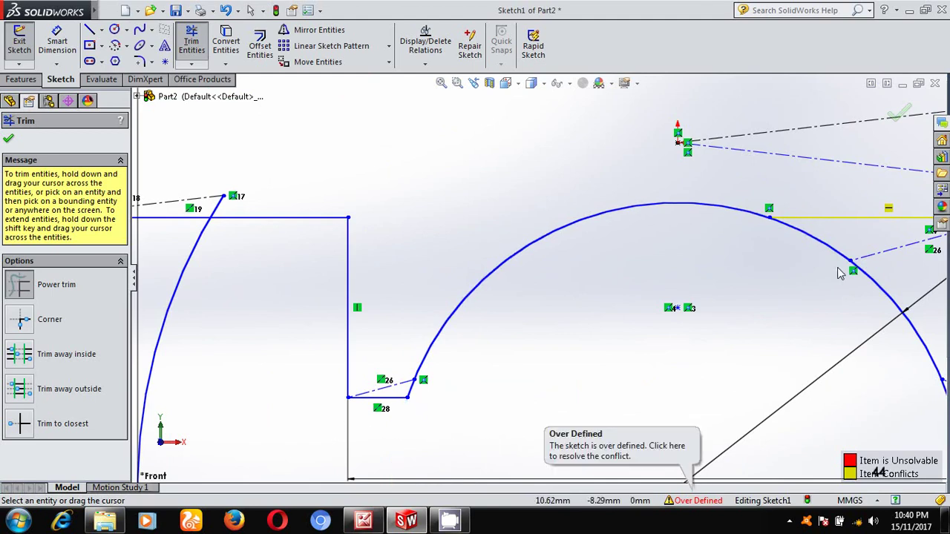
Trim the shared edge and the leftover diagonal pieces between the 38 mm arc and the lower rectangle's right side
scroll(538, 279, up, 2)
drag(772, 146, 828, 291)
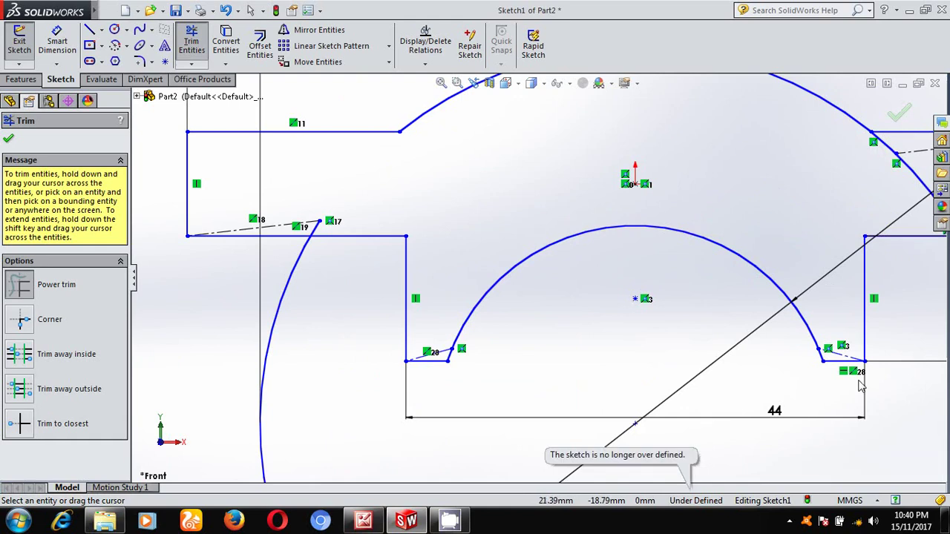
scroll(860, 385, down, 8)
drag(562, 230, 557, 239)
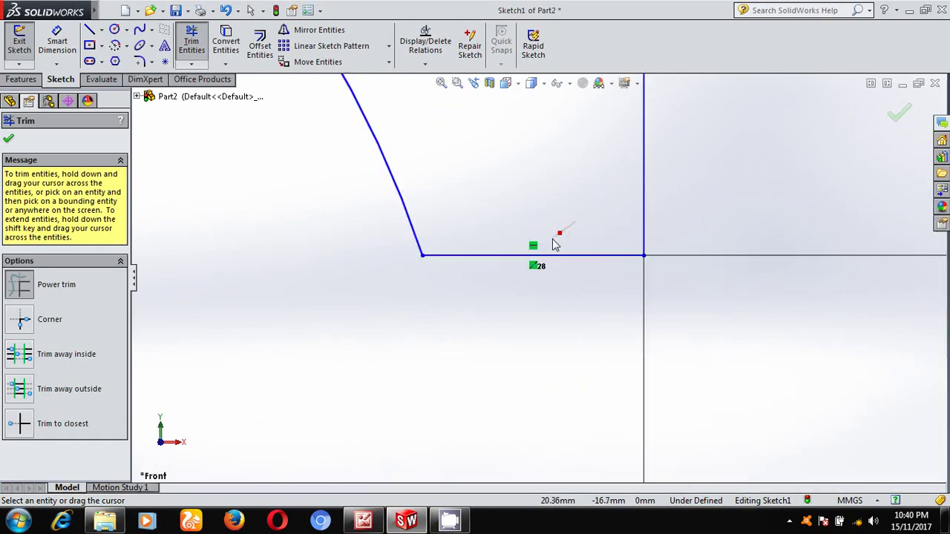
scroll(553, 243, up, 5)
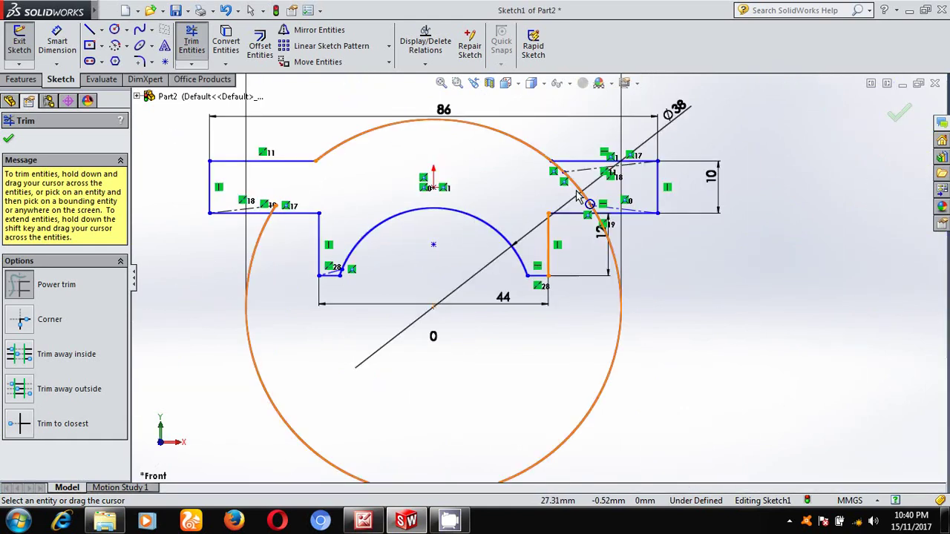
Trim the diagonals and the 72 mm circle's arc inside the right arm, and the large arc below the arms
scroll(577, 197, down, 4)
scroll(583, 177, down, 3)
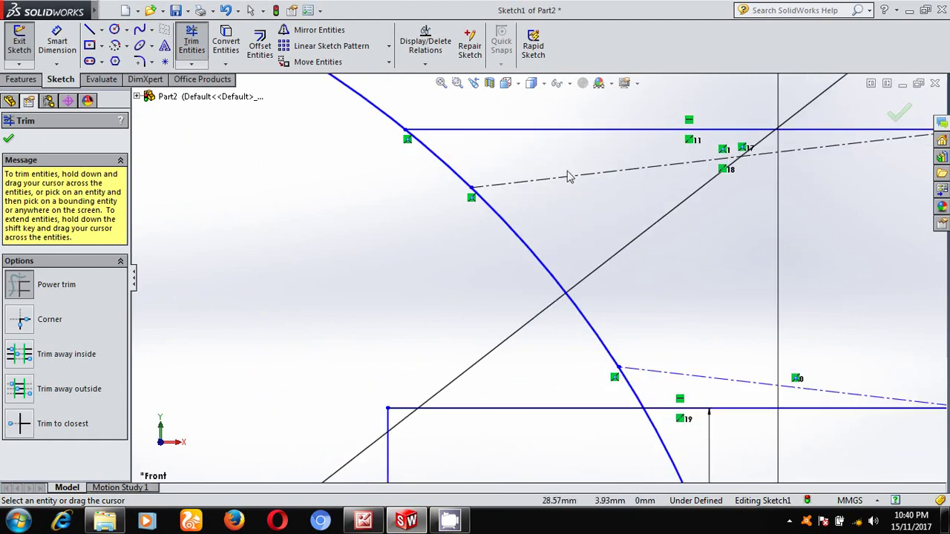
mouse_move(567, 160)
mouse_down()
mouse_move(687, 354)
mouse_move(677, 373)
mouse_up()
mouse_move(543, 308)
mouse_down()
mouse_move(512, 214)
mouse_move(638, 300)
mouse_up()
scroll(537, 276, up, 2)
scroll(577, 349, up, 5)
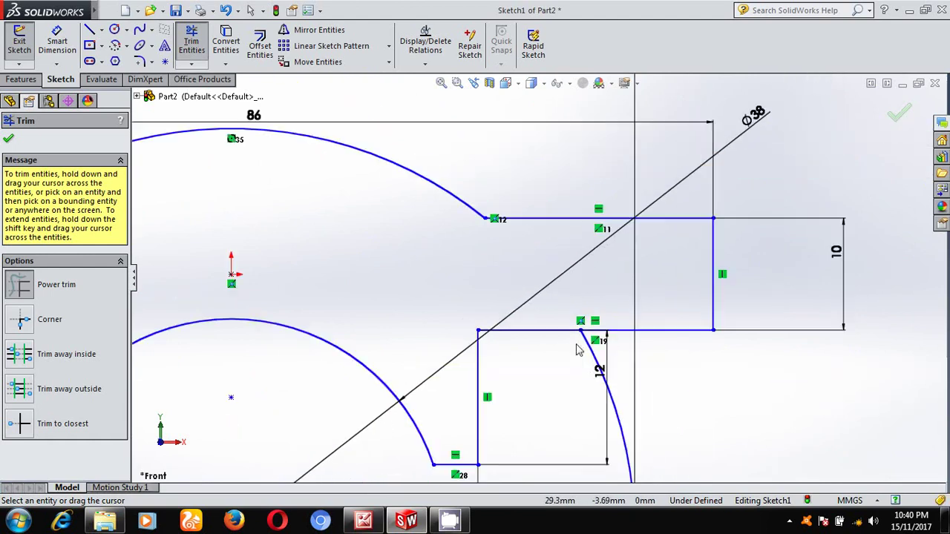
drag(622, 364, 575, 399)
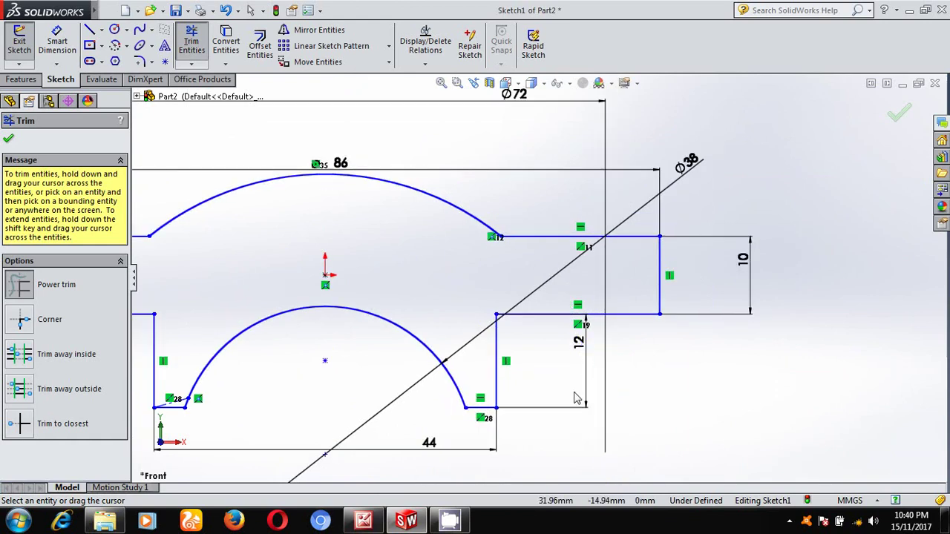
Trim the leftover diagonal and the short stub of the 72 mm circle inside the left arm
scroll(575, 398, up, 2)
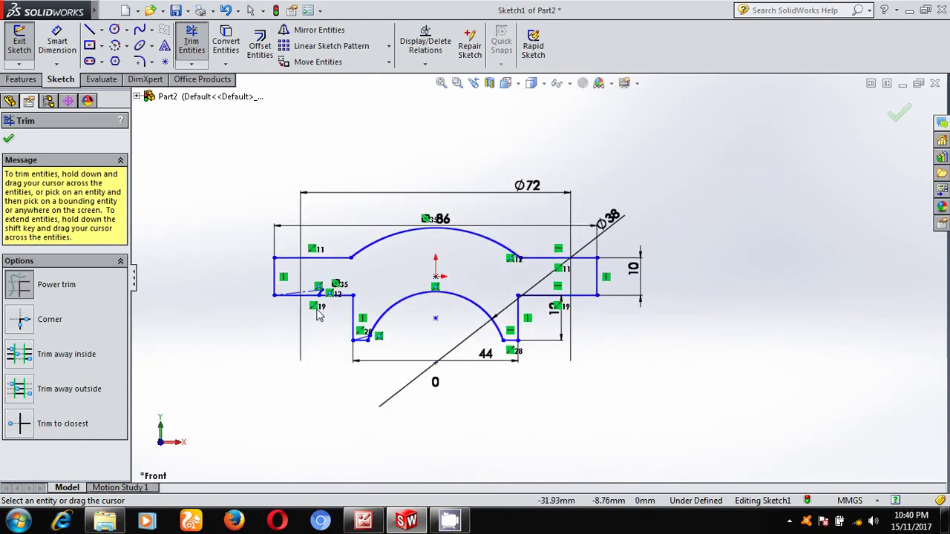
scroll(397, 278, down, 5)
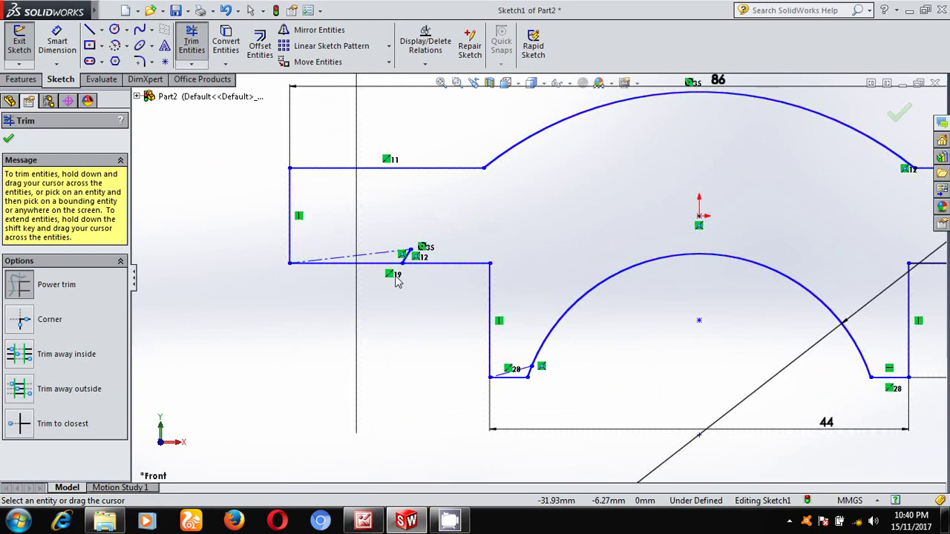
scroll(397, 278, down, 3)
drag(407, 259, 521, 187)
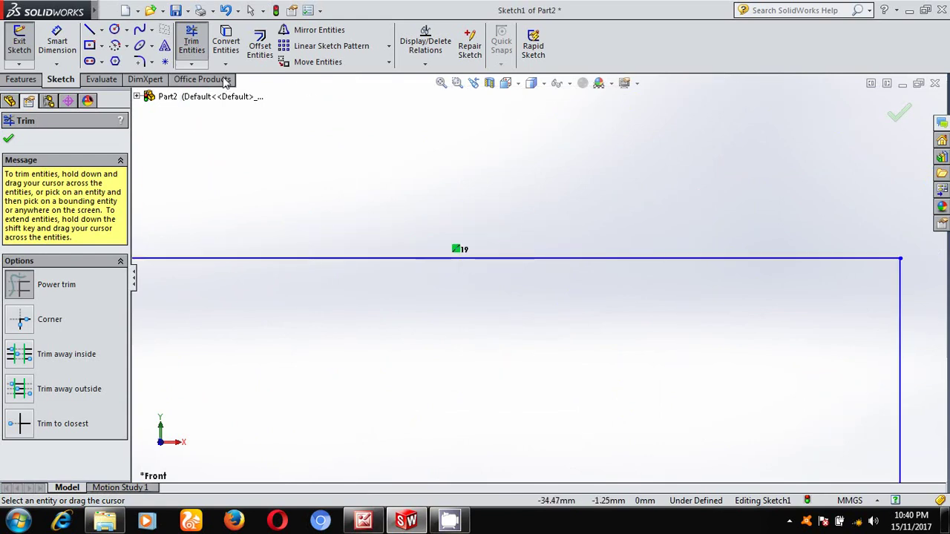
scroll(631, 269, up, 3)
scroll(632, 269, up, 5)
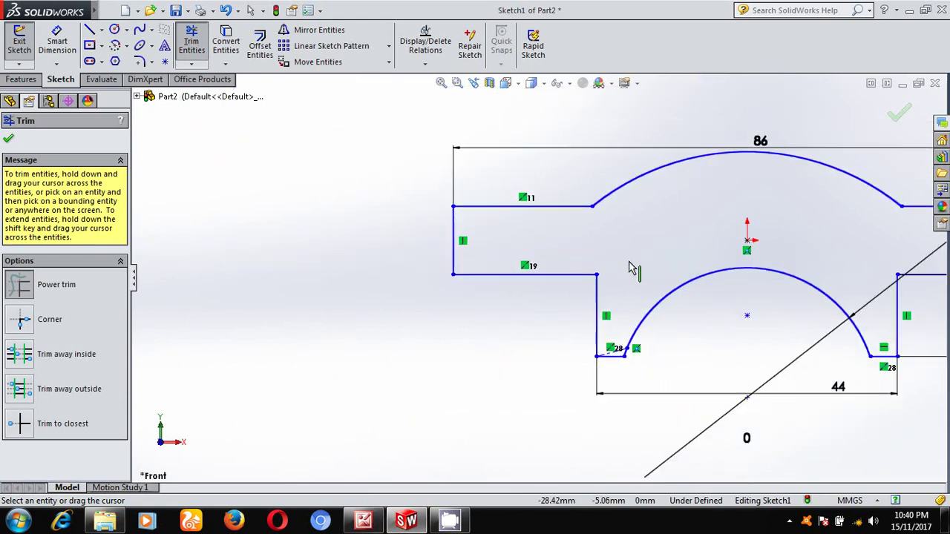
scroll(807, 276, down, 3)
scroll(554, 283, down, 2)
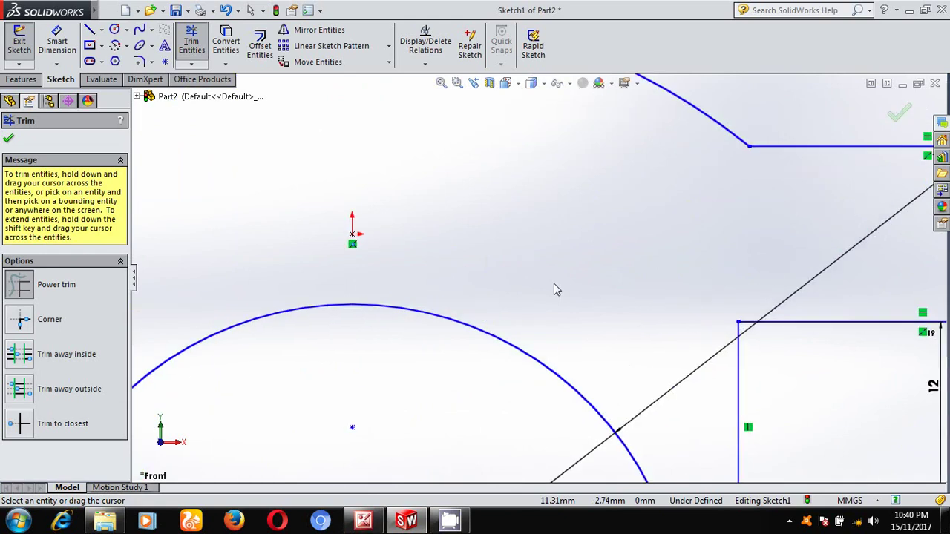
Trim the leftover construction diagonal at the profile's left foot and close the sketch in isometric view
scroll(554, 284, up, 2)
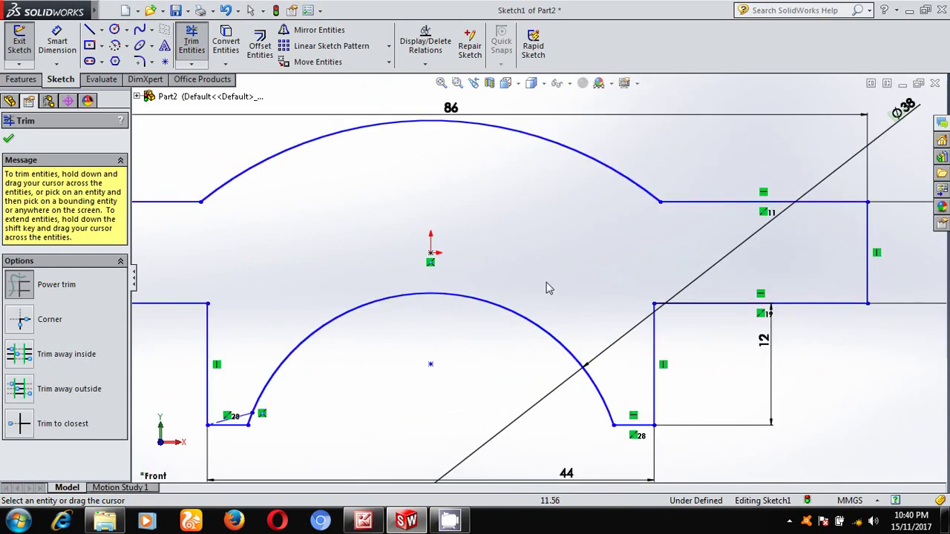
scroll(315, 395, down, 5)
scroll(315, 396, down, 3)
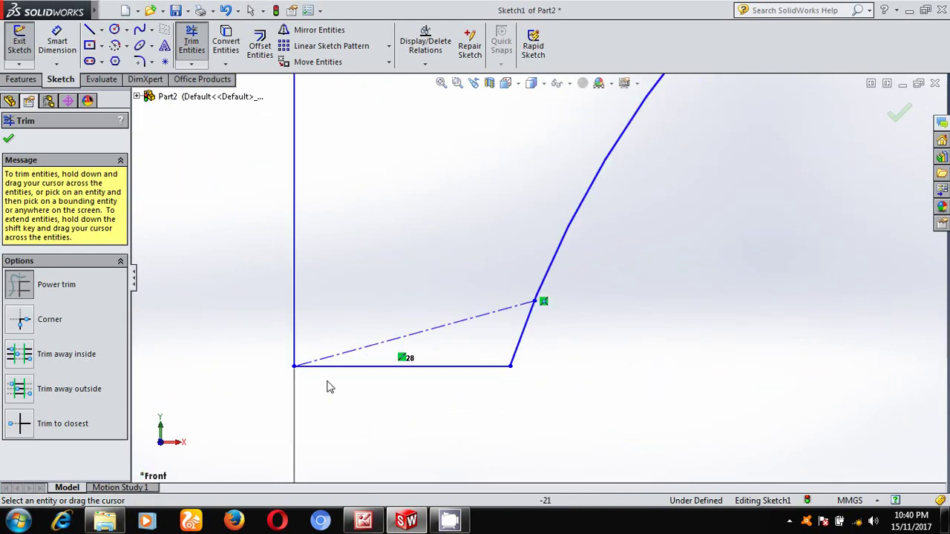
drag(410, 296, 435, 340)
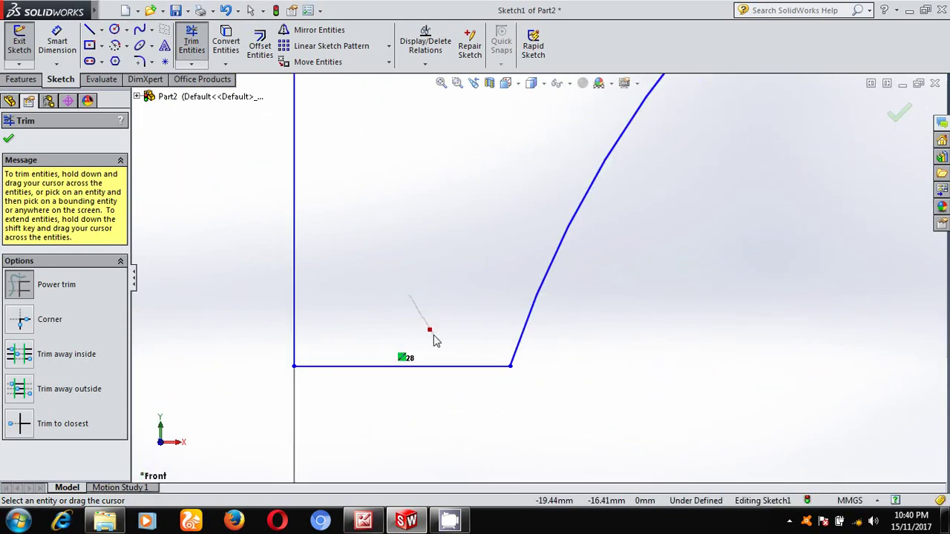
click(8, 142)
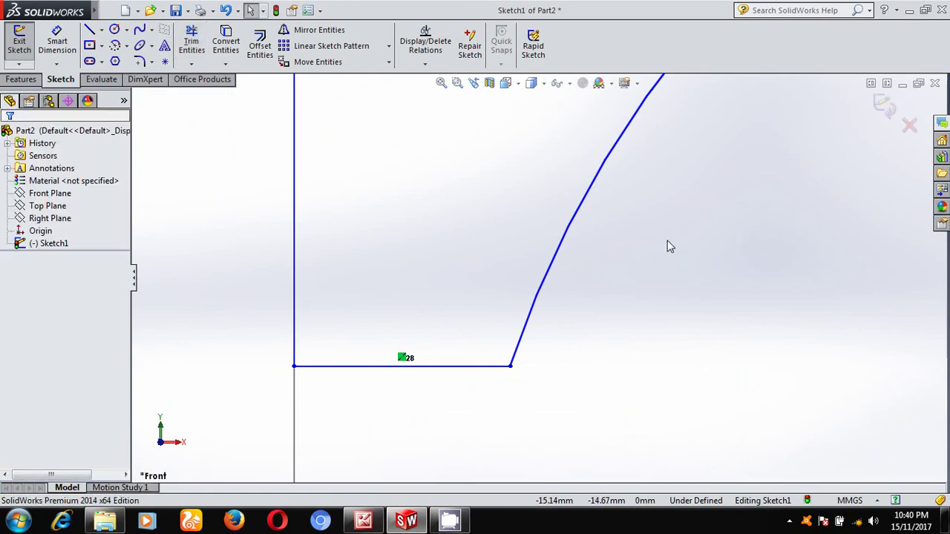
click(441, 84)
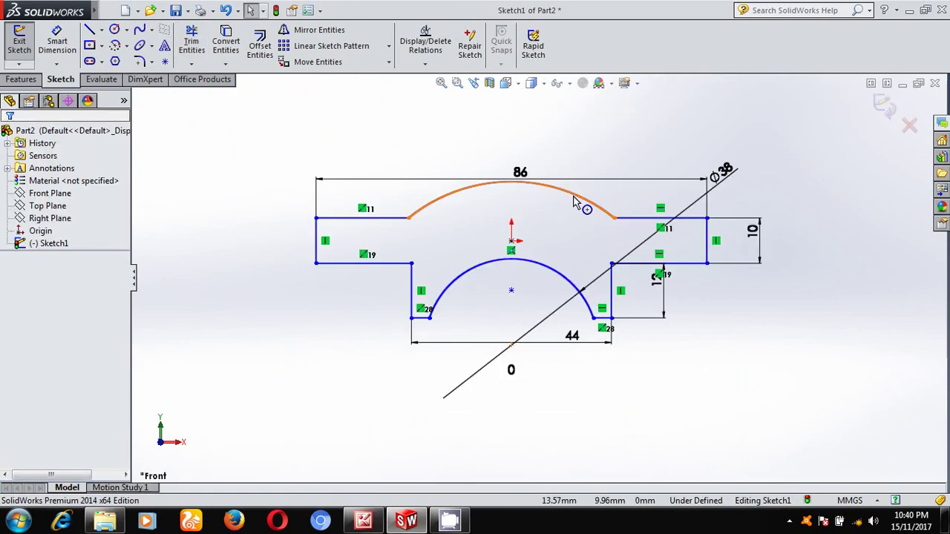
click(883, 105)
key(space)
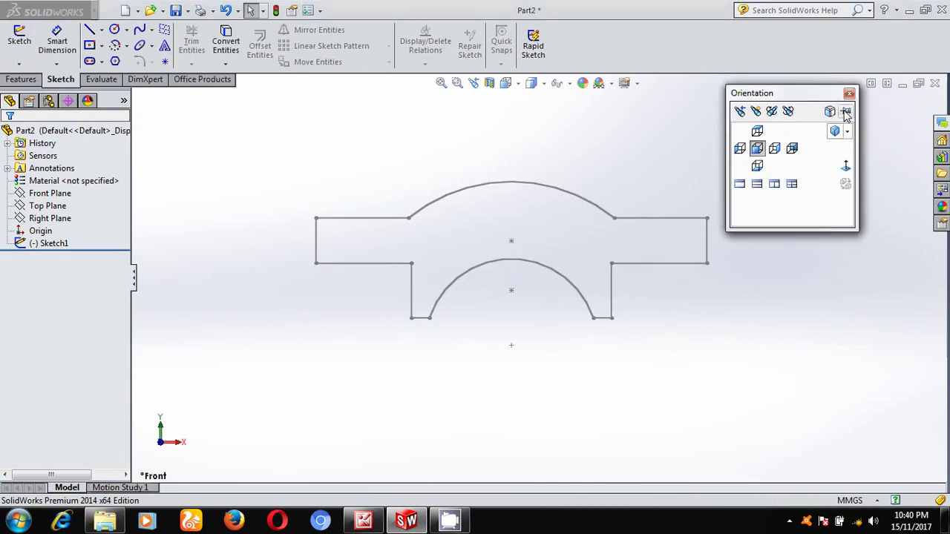
click(834, 131)
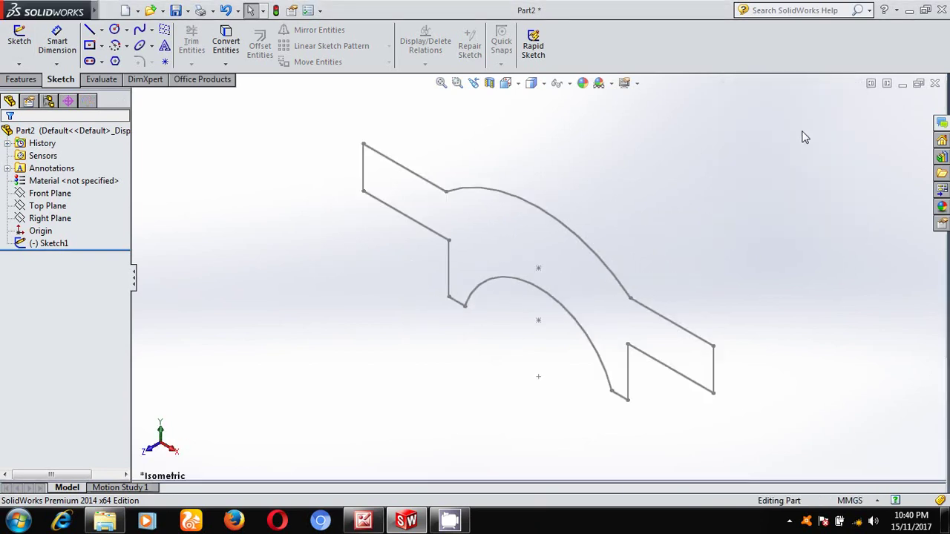
Check the cap's width in the reference drawing and extrude the front profile 36 mm with the Mid Plane end condition
click(379, 523)
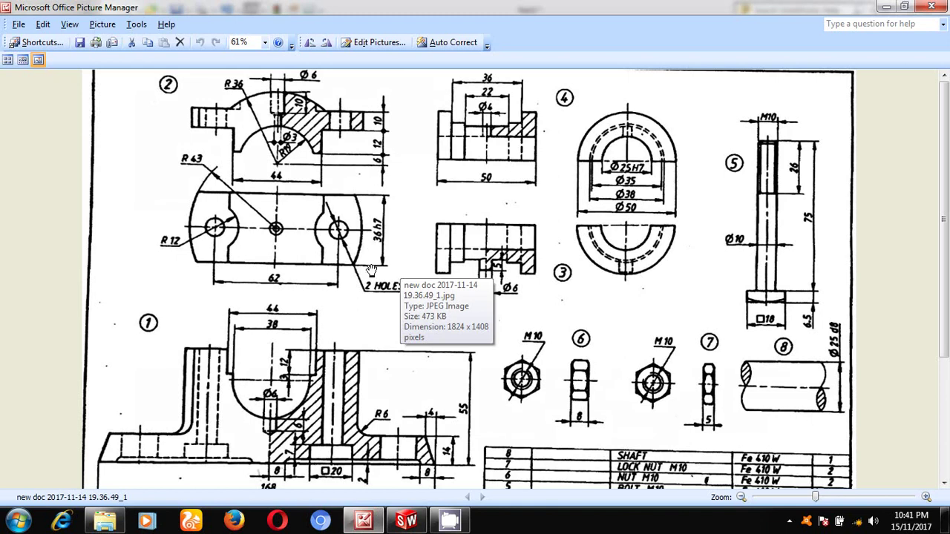
click(407, 522)
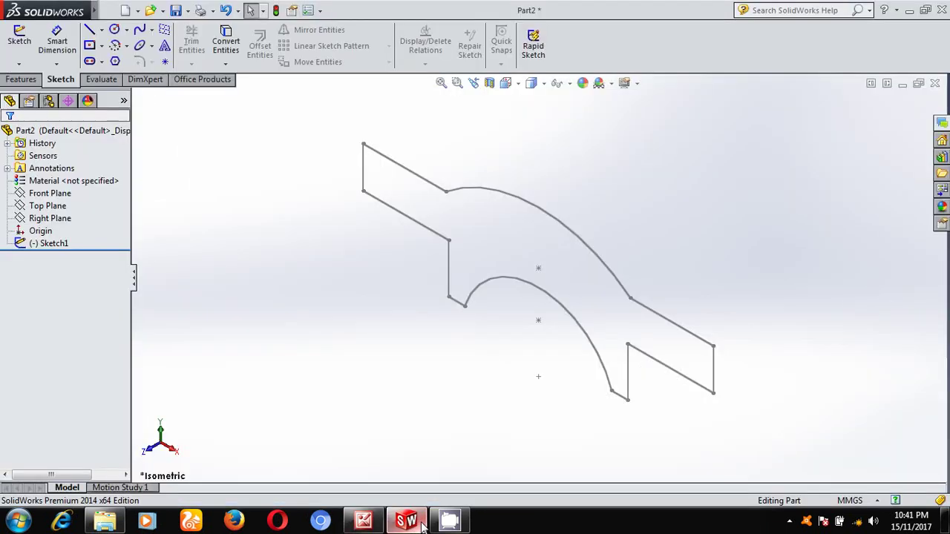
click(21, 80)
click(24, 45)
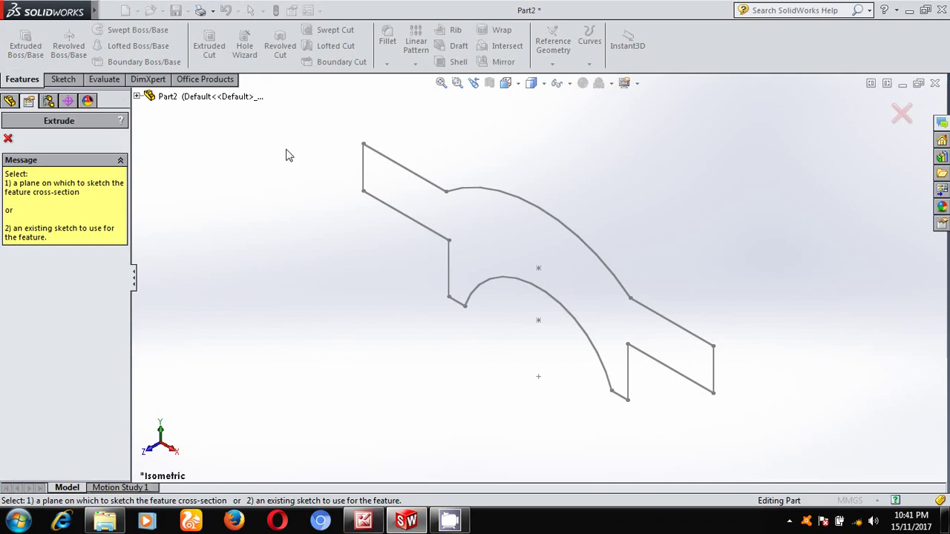
click(543, 214)
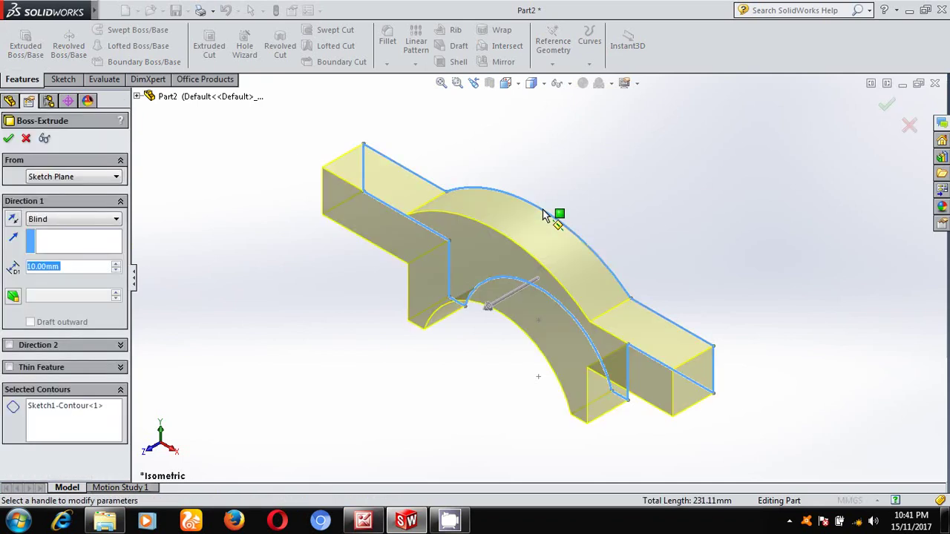
click(116, 219)
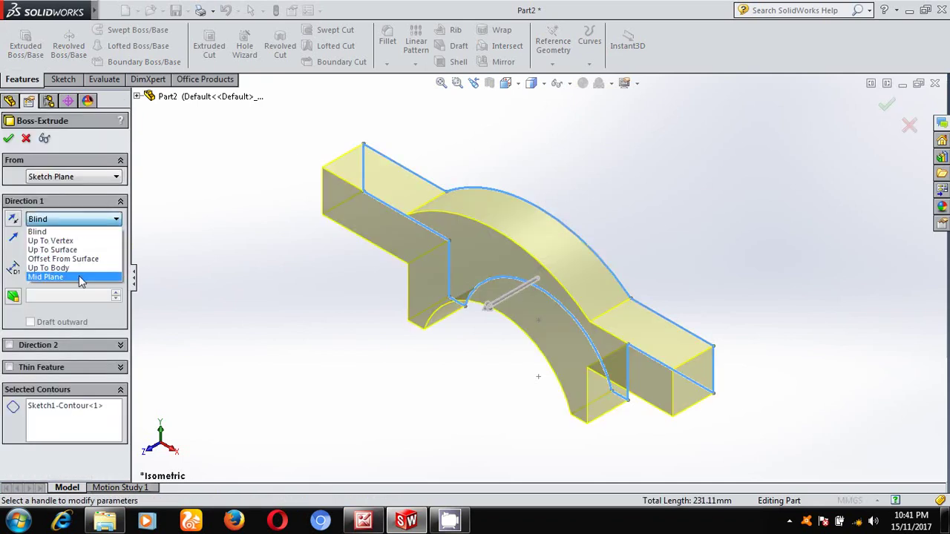
click(78, 276)
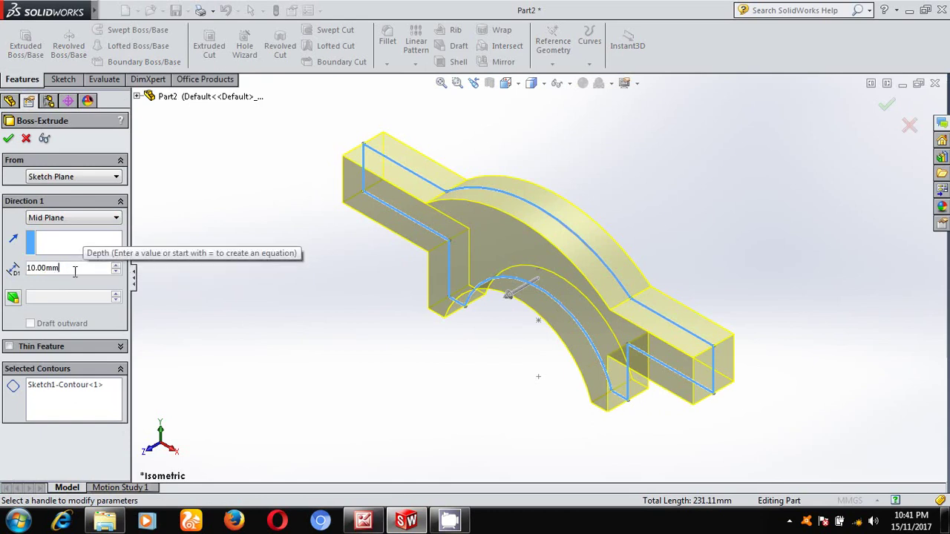
double_click(77, 268)
text(3)
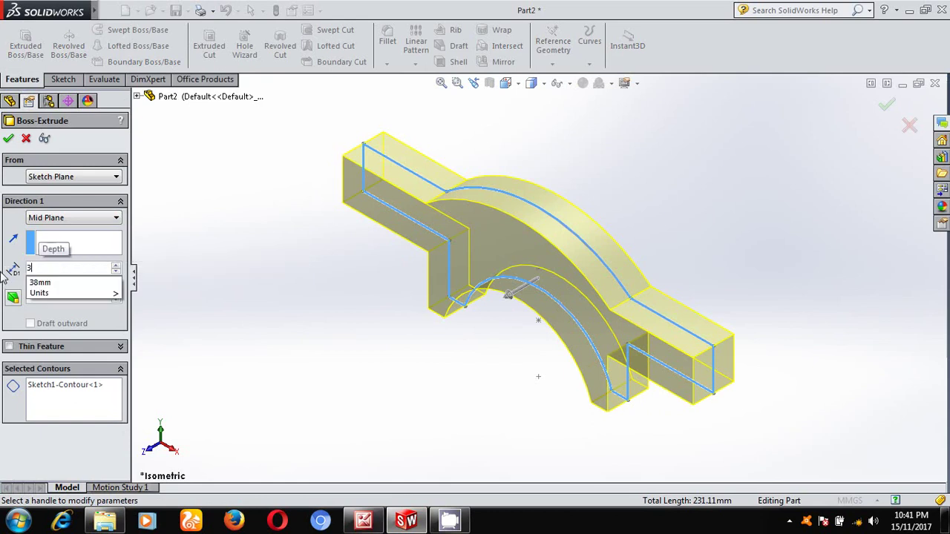
text(6)
key(Return)
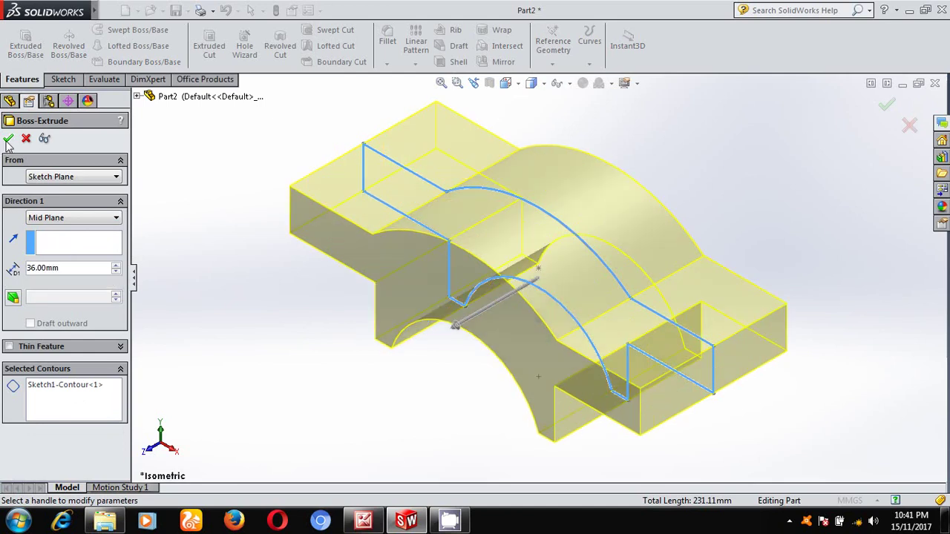
click(8, 140)
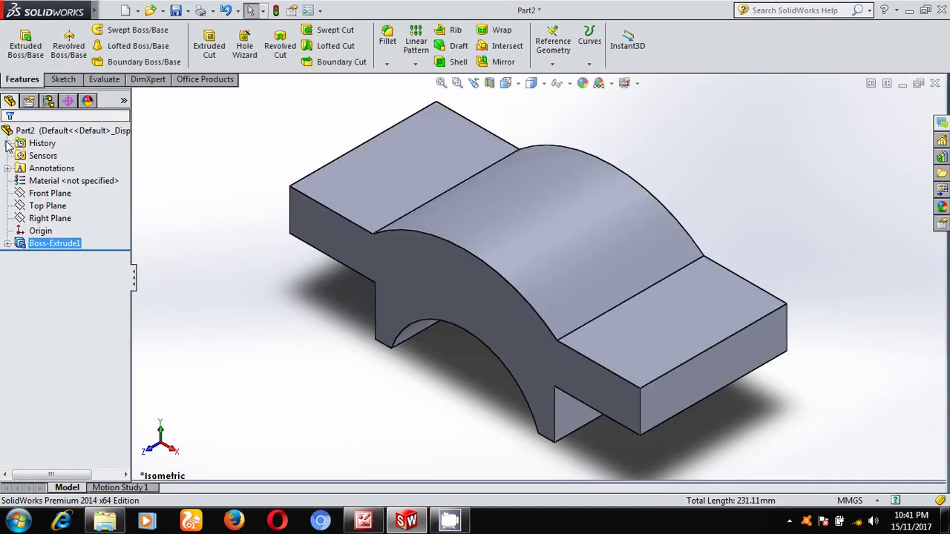
After checking the reference drawing, sketch a circle about 6.6 mm in diameter on the right arm's top face, level with the origin
click(363, 521)
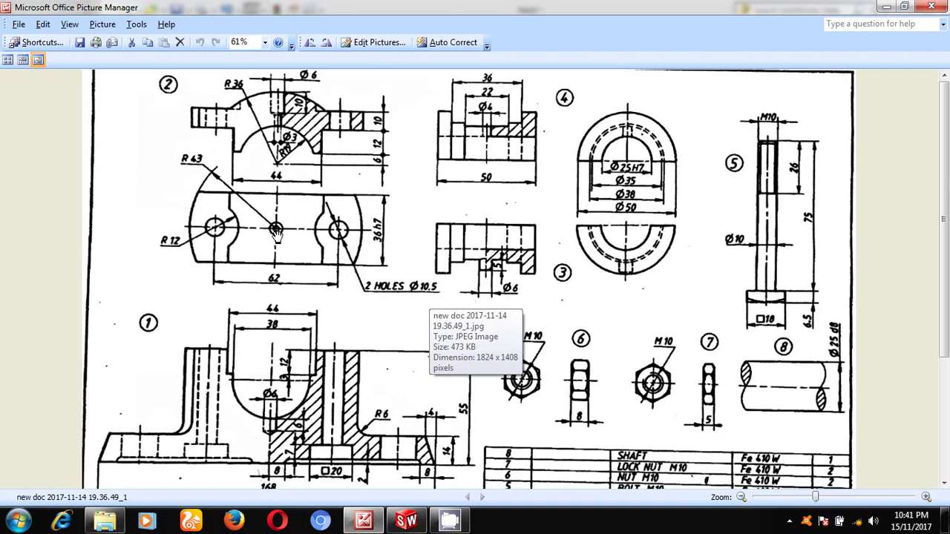
click(406, 519)
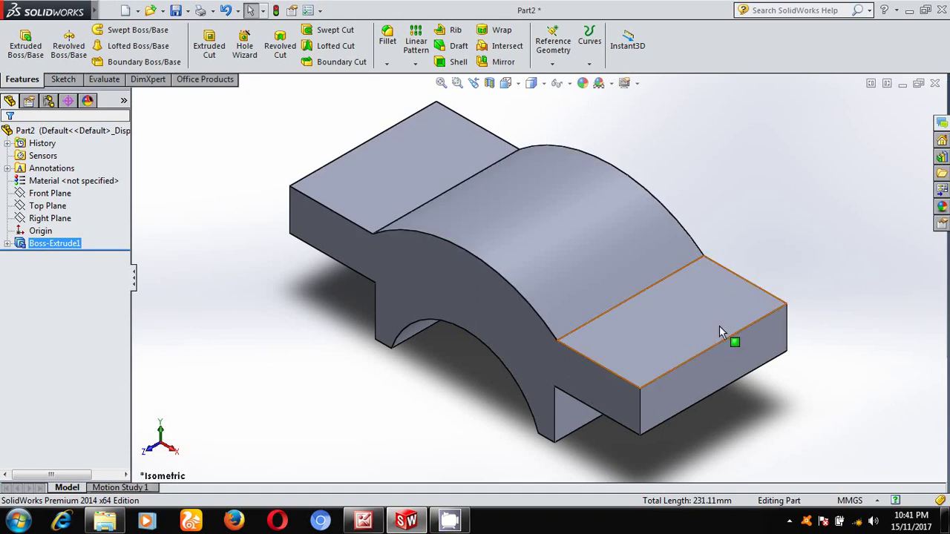
click(690, 309)
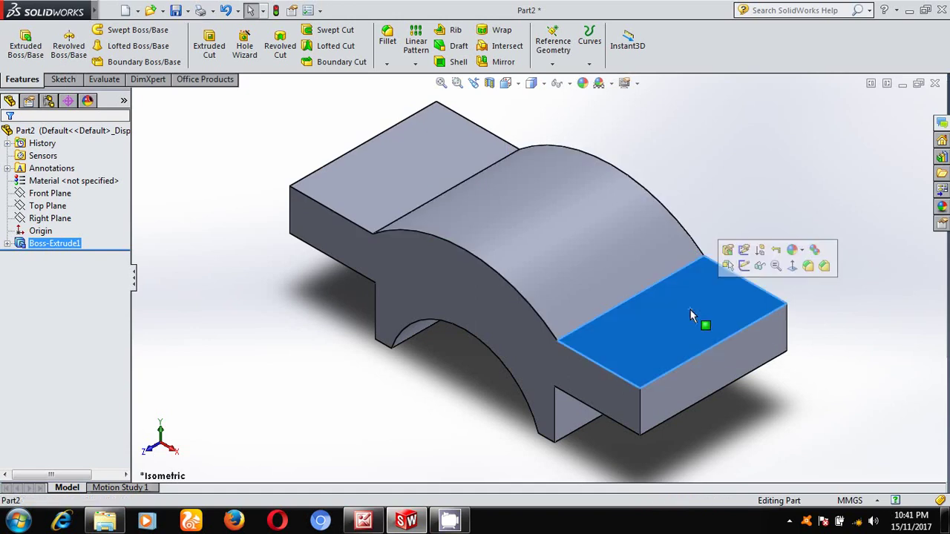
click(801, 267)
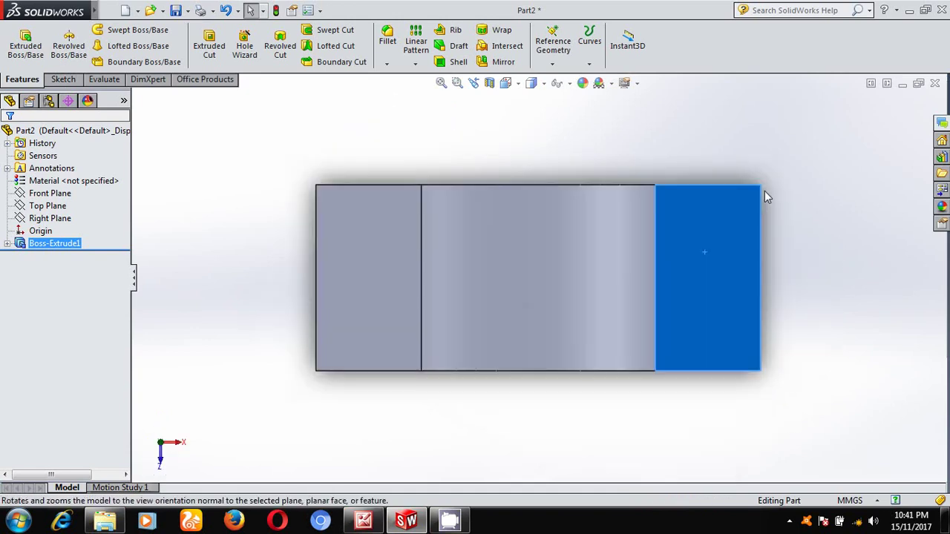
click(63, 80)
click(116, 31)
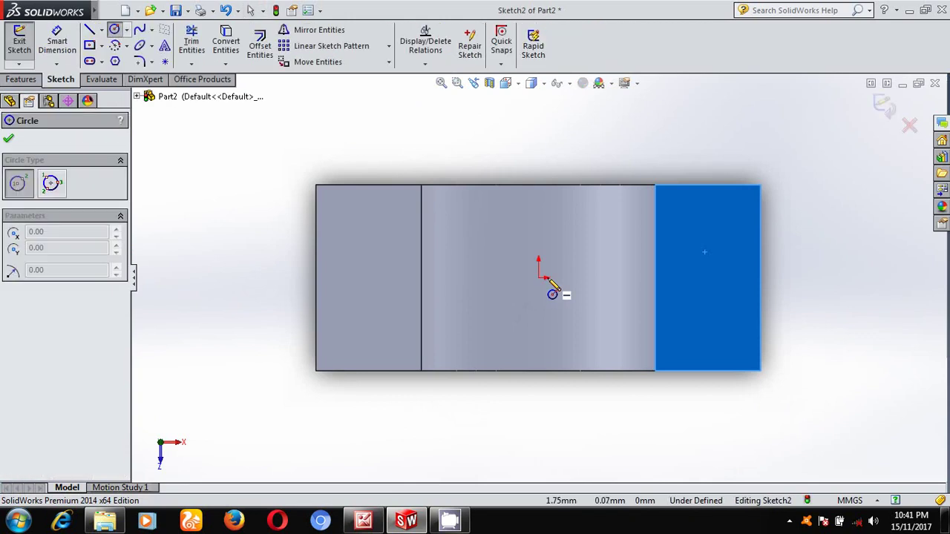
click(708, 279)
click(725, 278)
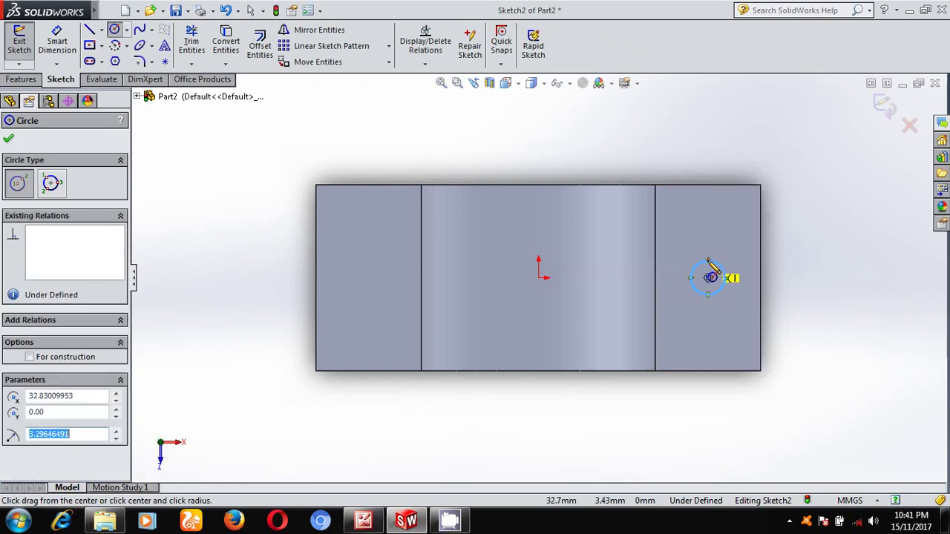
Dimension the circle on the right arm with a diameter of 10.5 mm
click(59, 41)
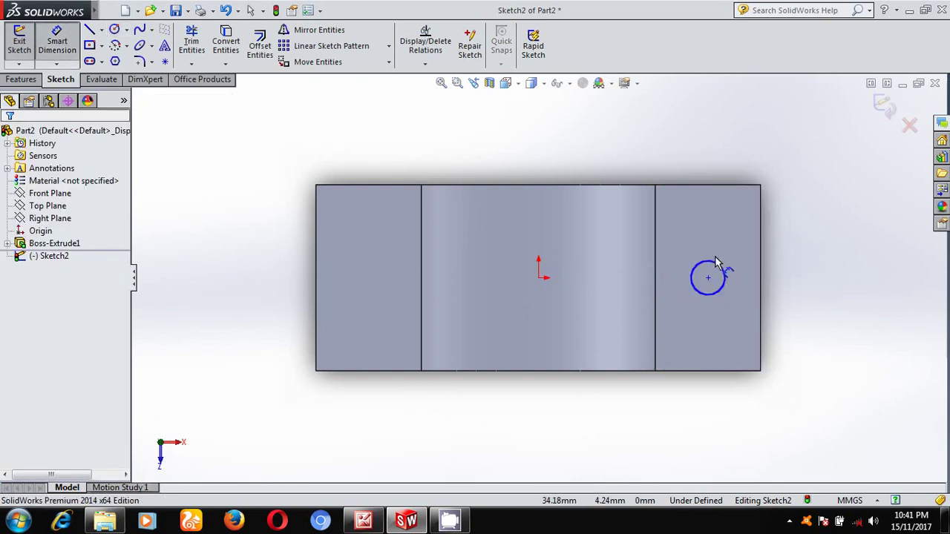
click(718, 260)
click(898, 250)
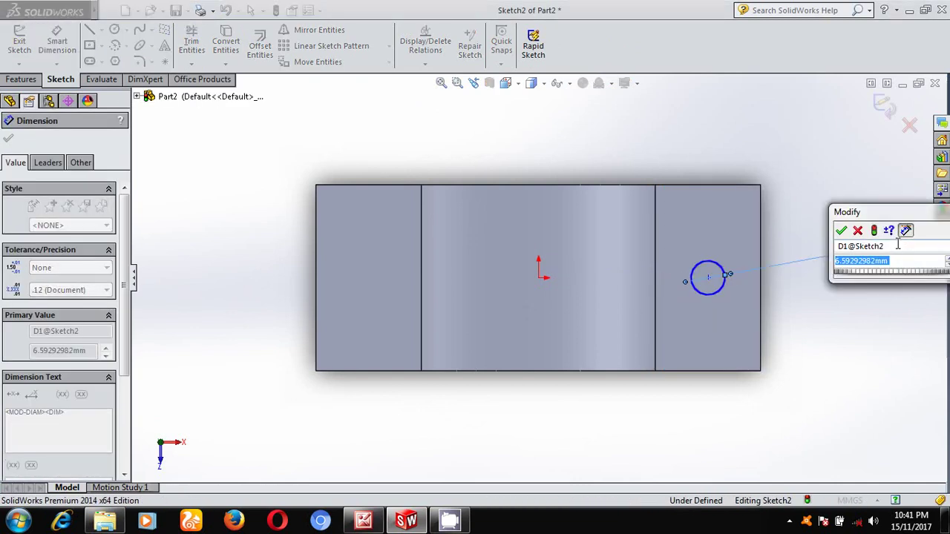
text(10.5)
key(Return)
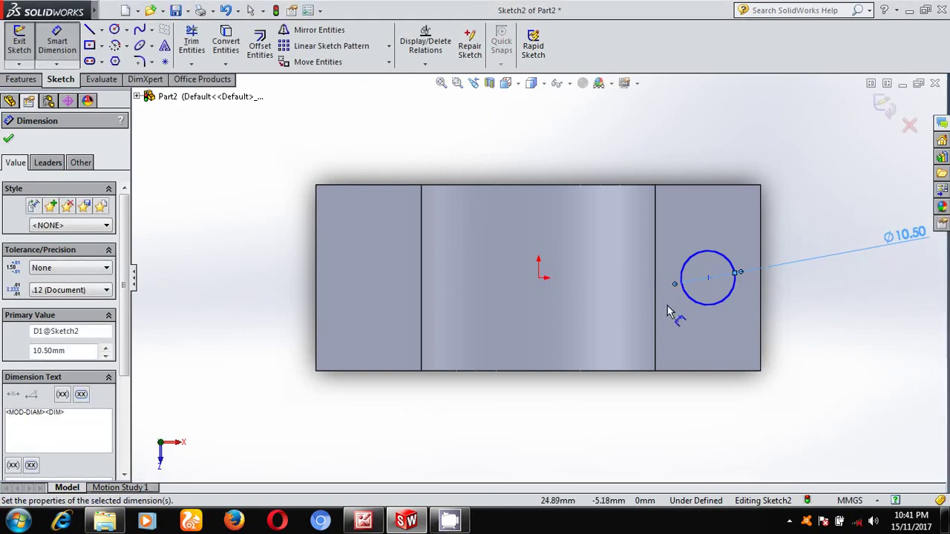
Dimension the circle's centre 31 mm horizontally from the origin and close the sketch
click(542, 279)
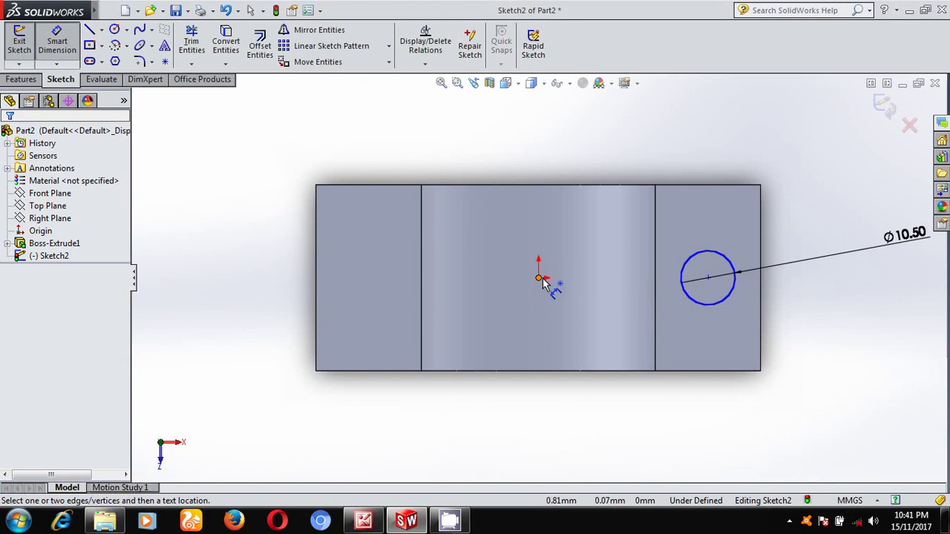
click(540, 276)
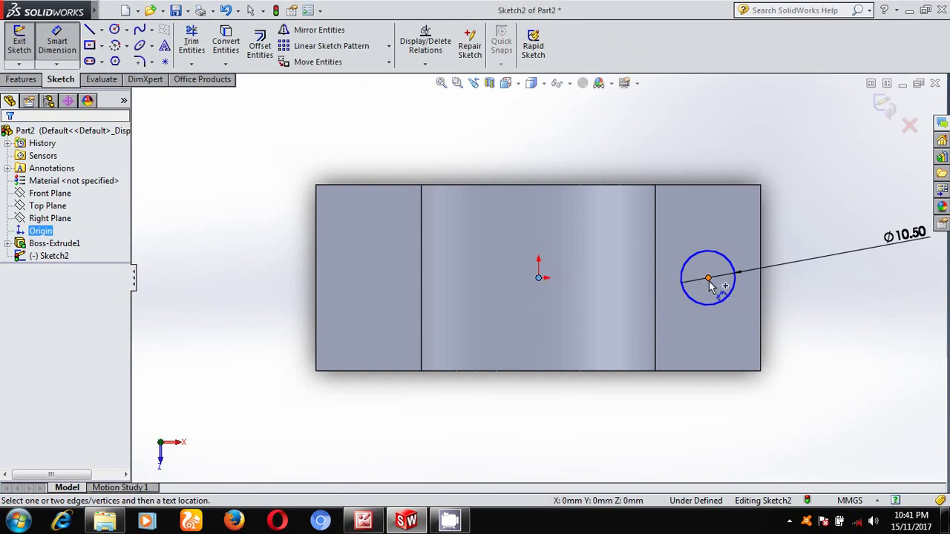
click(709, 279)
click(653, 405)
text(31)
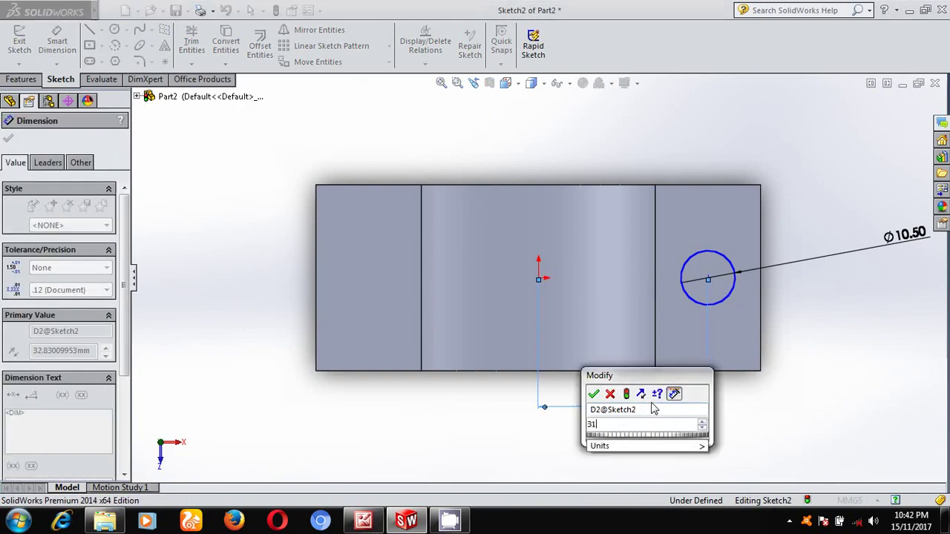
key(Return)
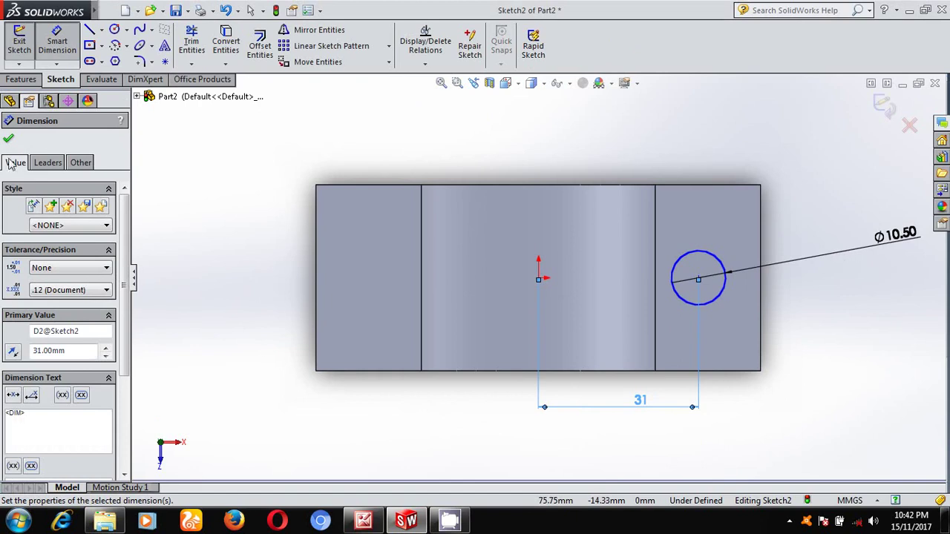
click(8, 138)
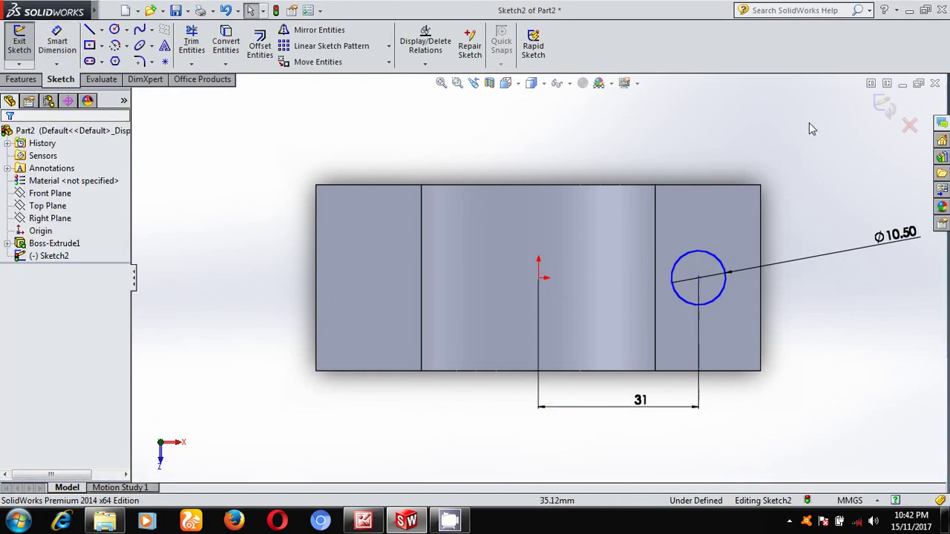
click(883, 110)
Cut the circle through the right arm with a Blind Extruded Cut 36 mm deep
key(space)
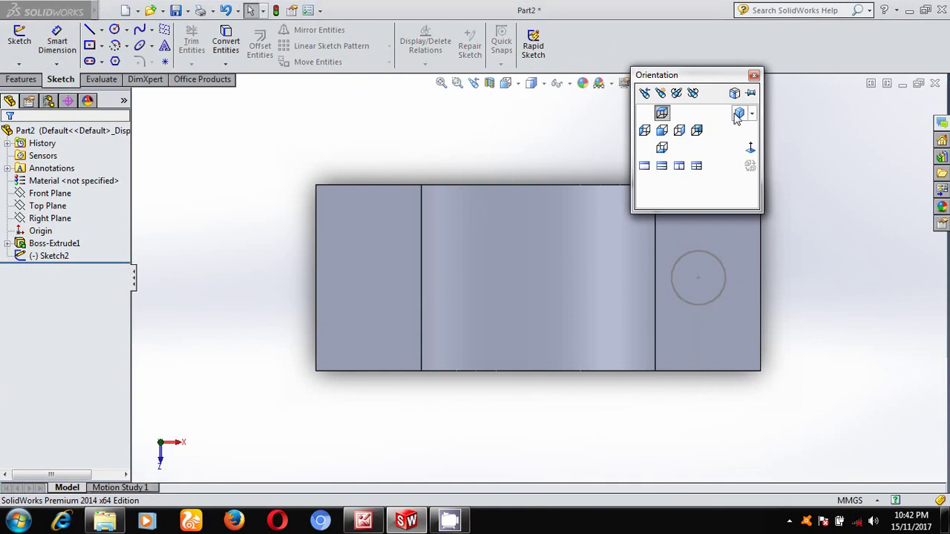
click(661, 112)
click(25, 82)
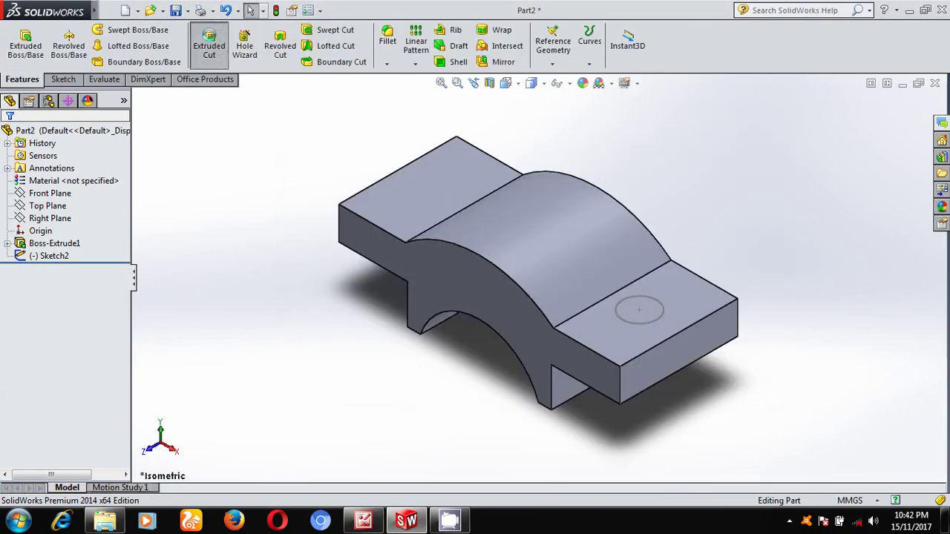
click(208, 46)
click(646, 331)
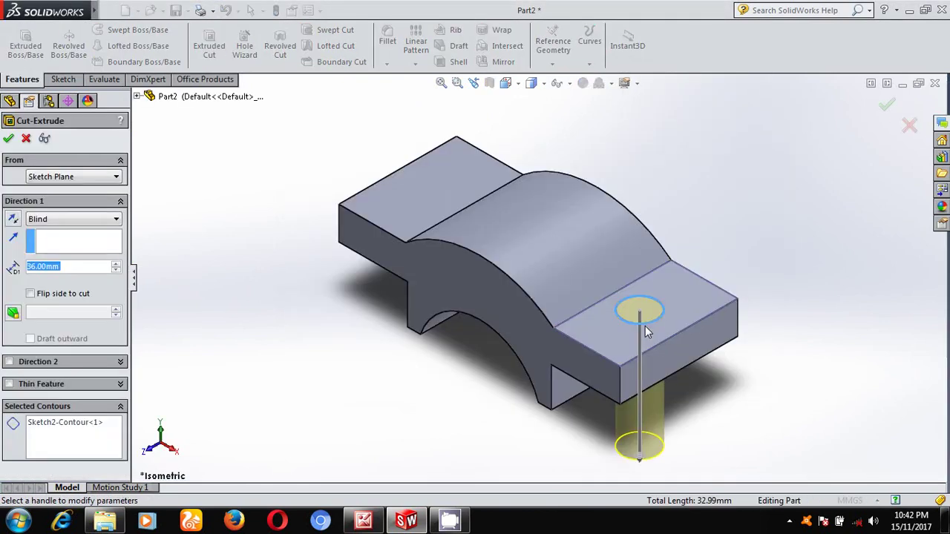
click(8, 138)
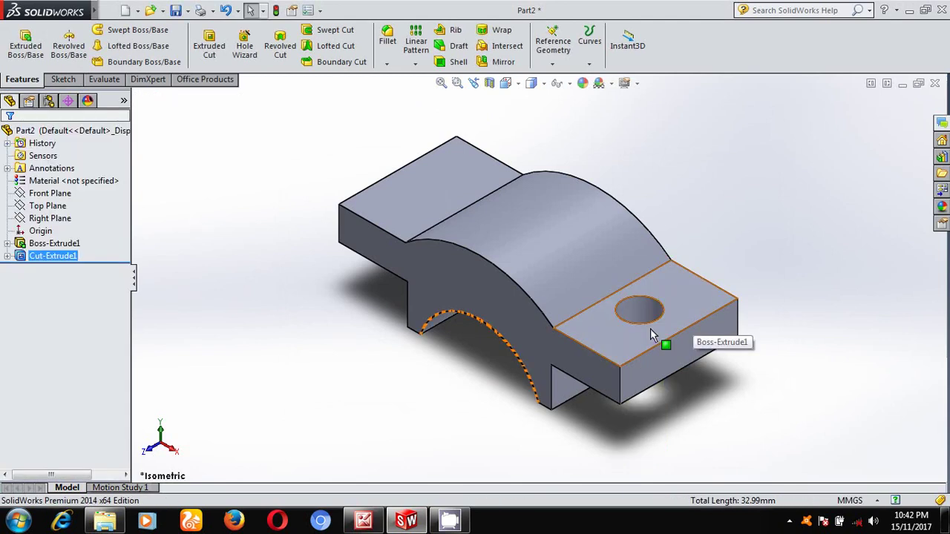
Mirror the bolt hole cut about the Right Plane onto the left arm
click(498, 62)
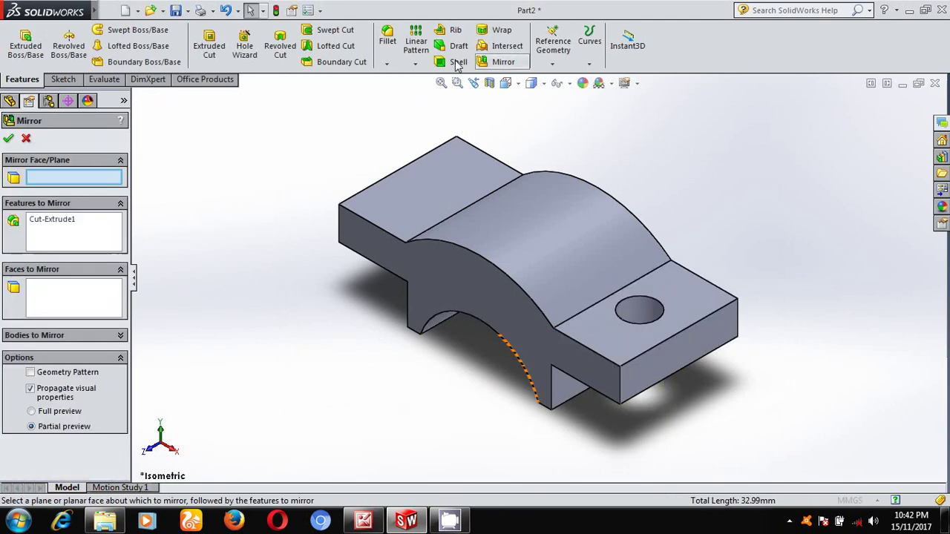
click(137, 98)
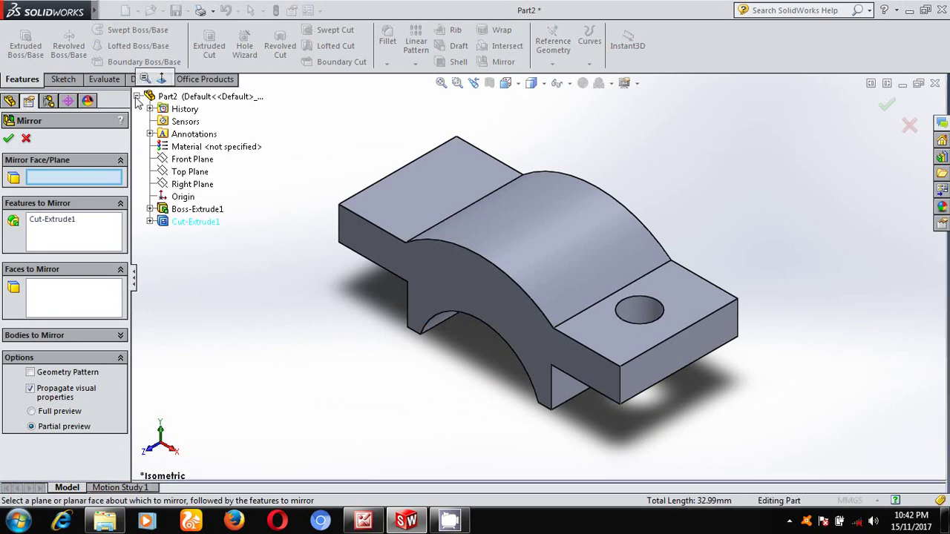
click(182, 184)
click(9, 139)
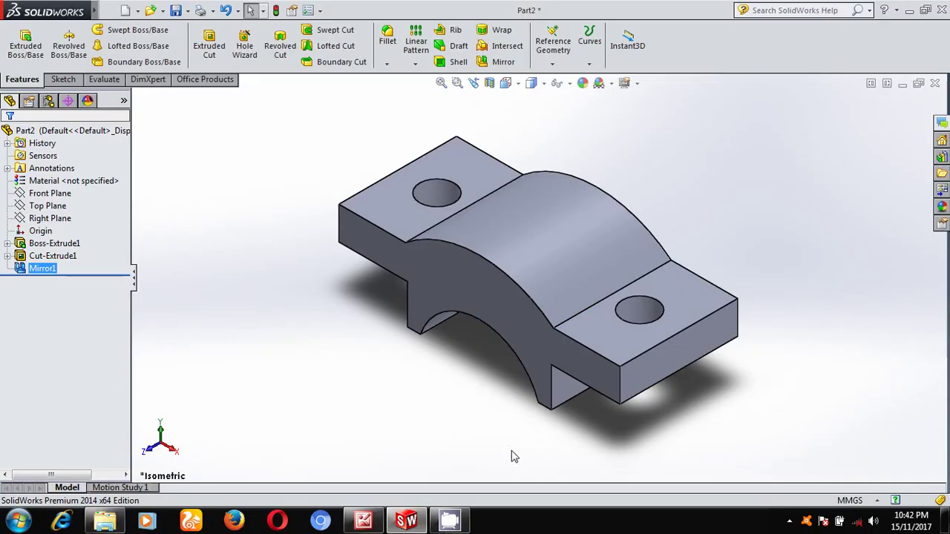
After checking the reference drawing, sketch a circle about 22 mm in diameter on the right arm's top face, concentric with the bolt hole
click(364, 521)
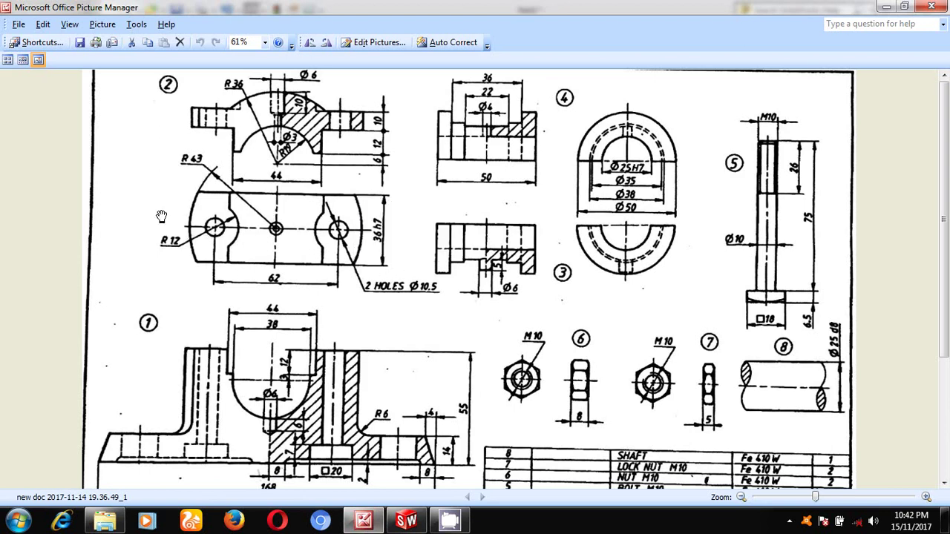
click(422, 521)
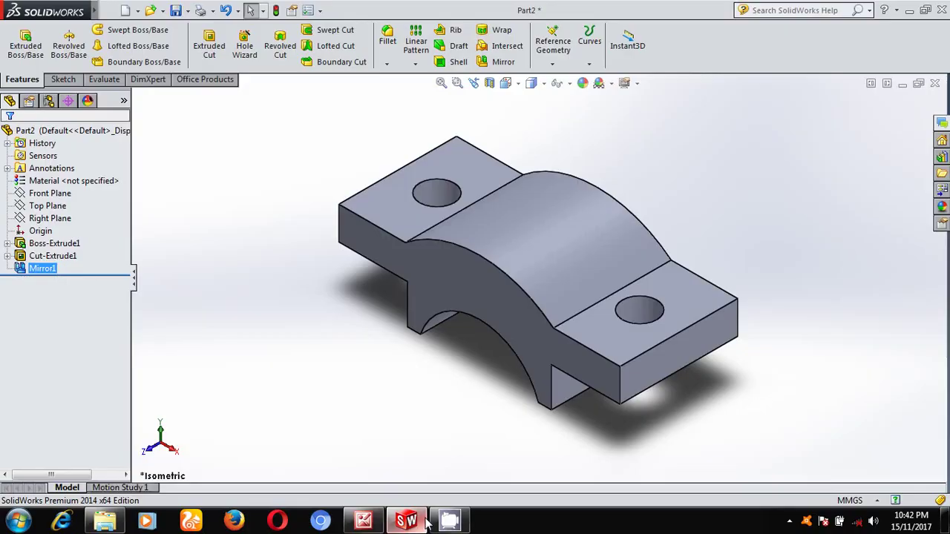
click(586, 322)
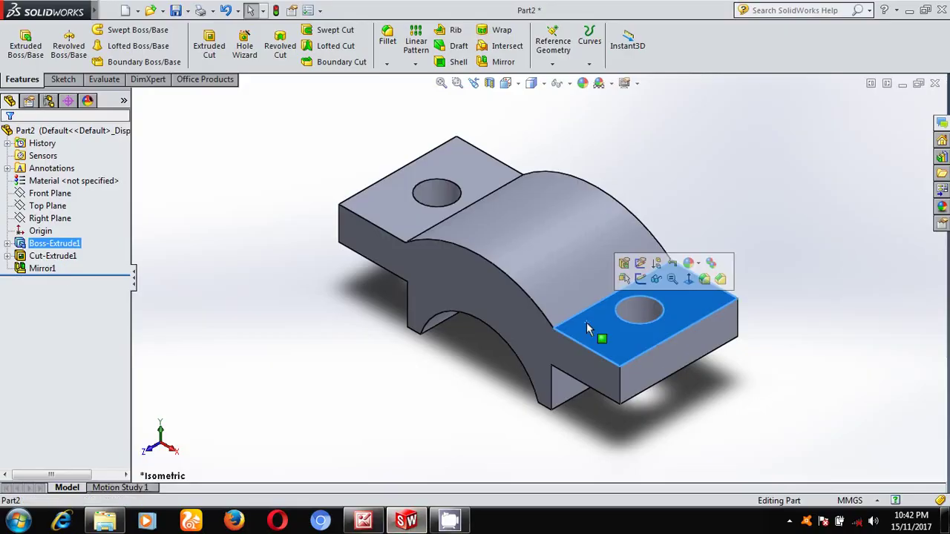
click(687, 281)
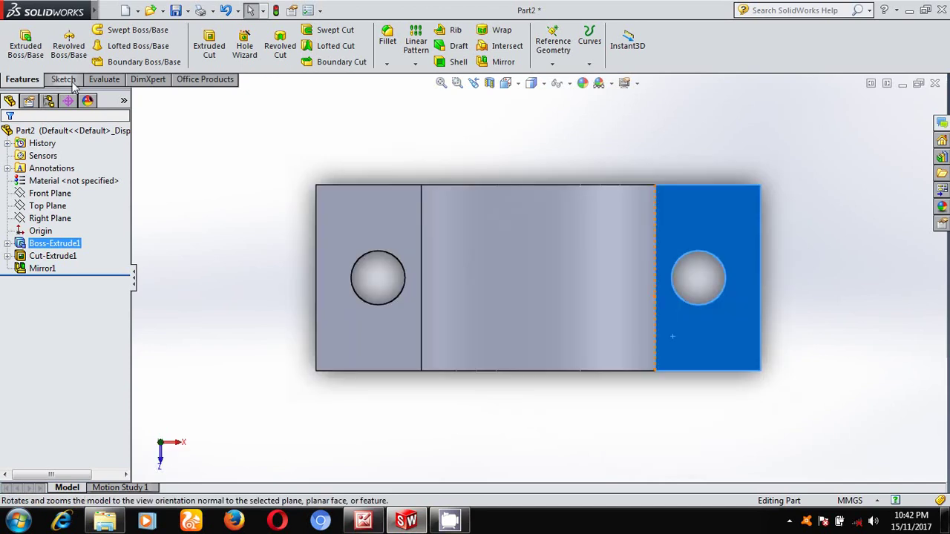
click(65, 80)
click(114, 29)
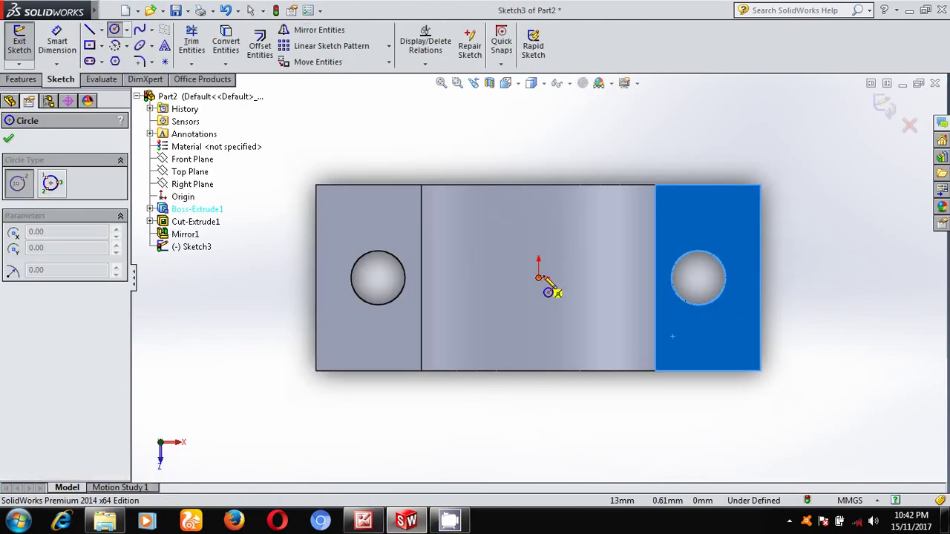
mouse_move(710, 269)
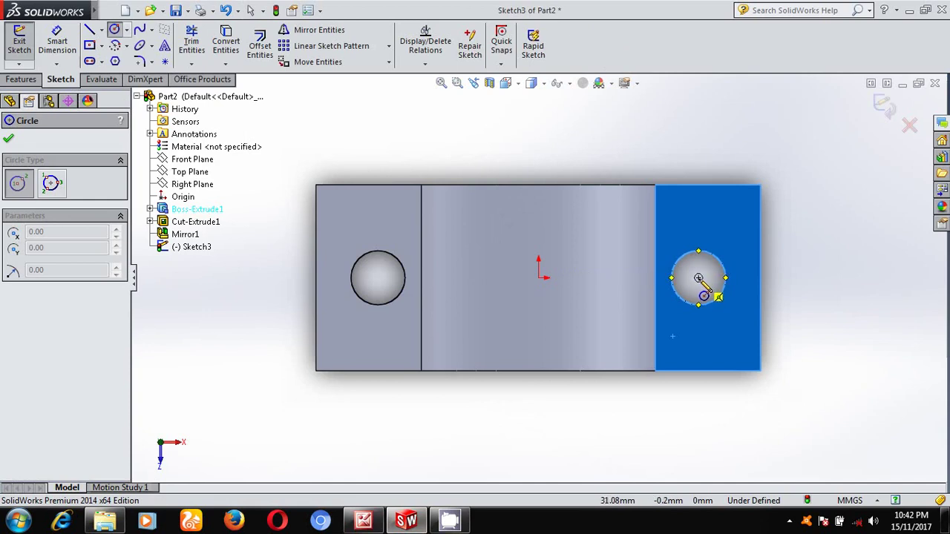
click(698, 278)
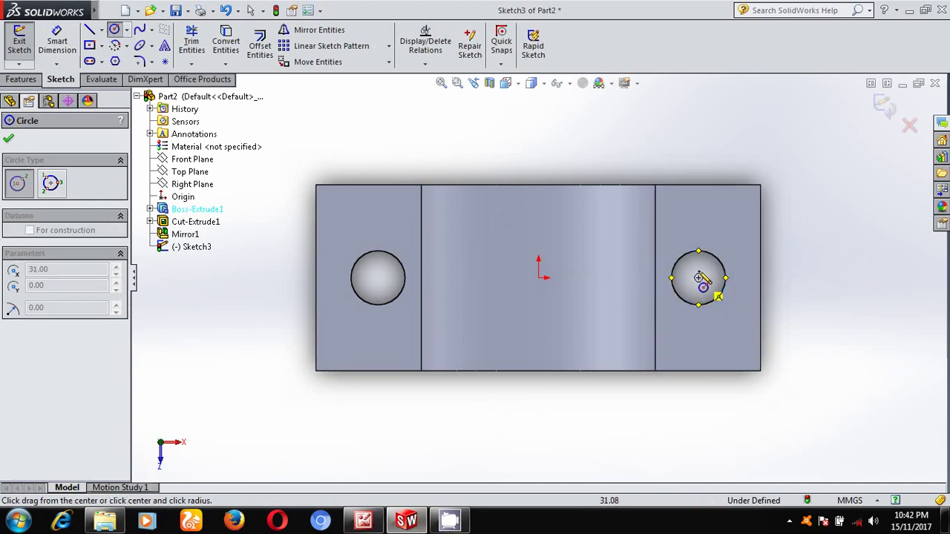
click(688, 233)
Dimension the circle around the right bolt hole with a diameter of 24 mm and close the sketch
click(55, 38)
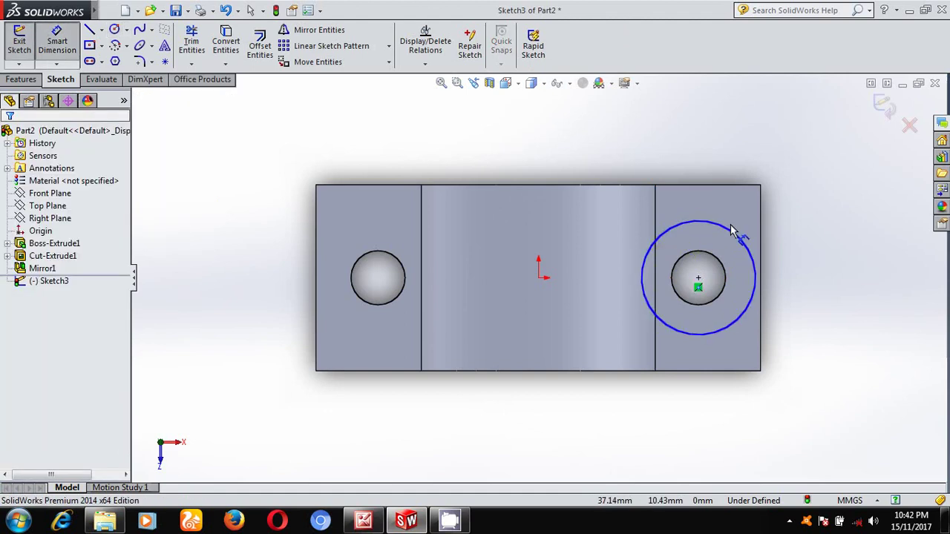
click(728, 233)
click(742, 199)
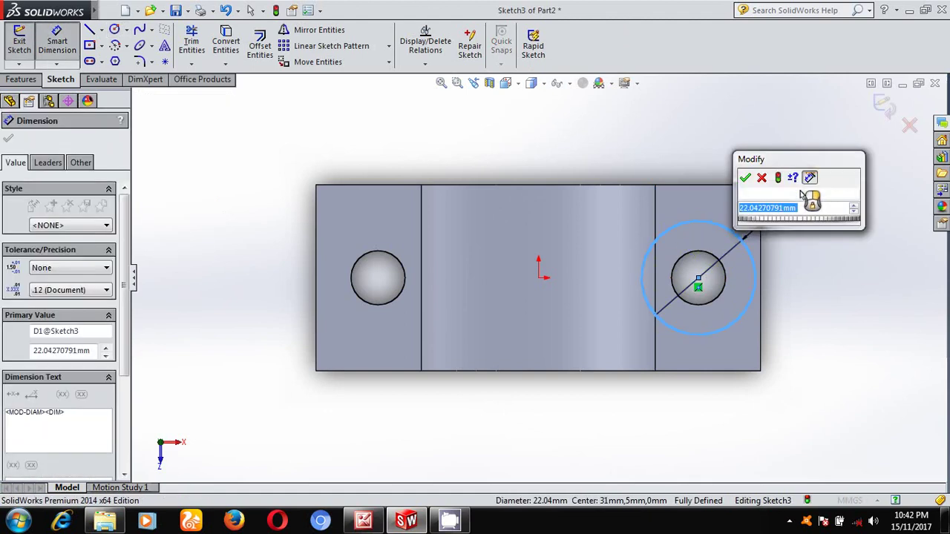
text(24)
key(Return)
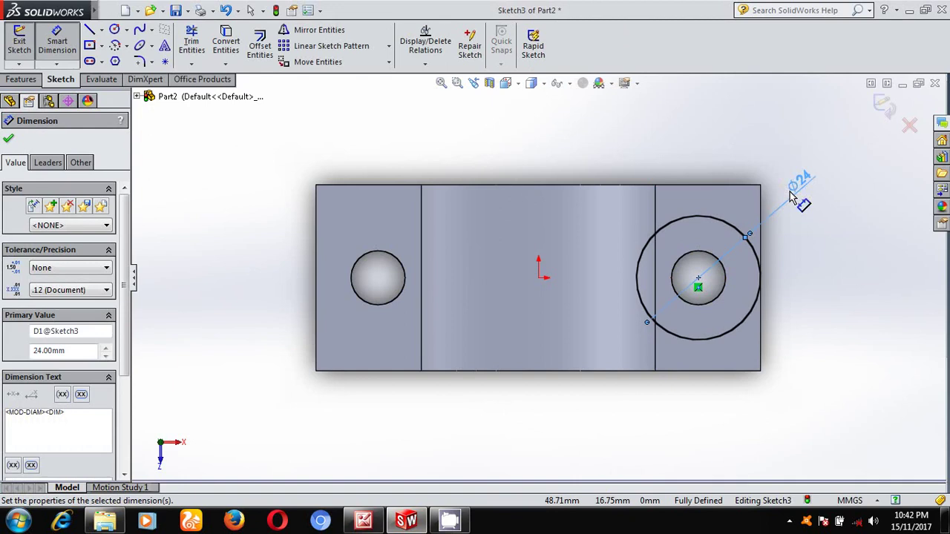
click(8, 140)
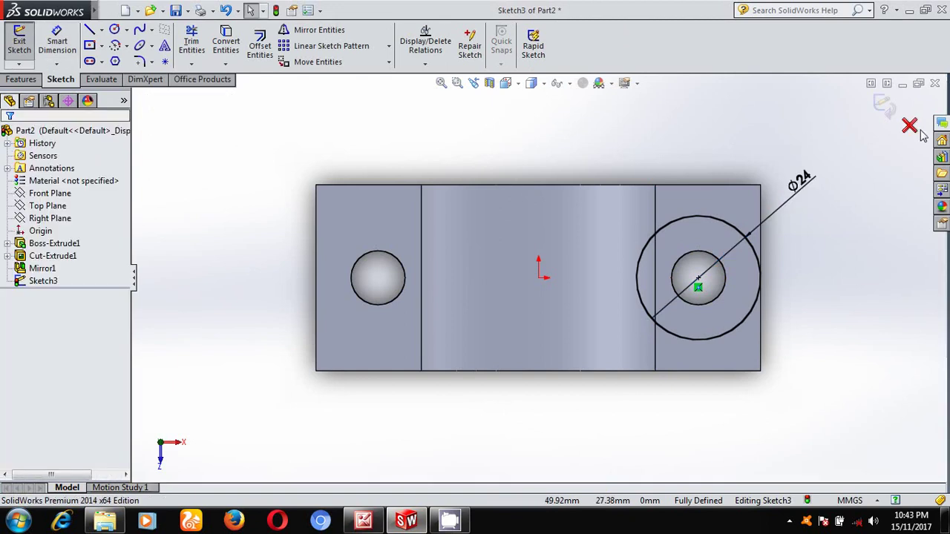
click(883, 105)
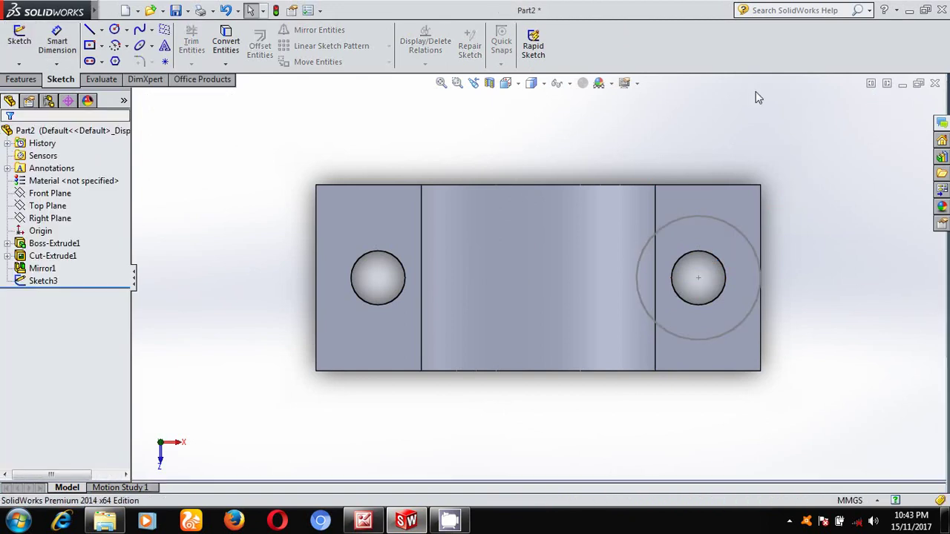
Cut the 24 mm circle upward into the arched body with a reversed Blind Extruded Cut 36 mm deep
key(space)
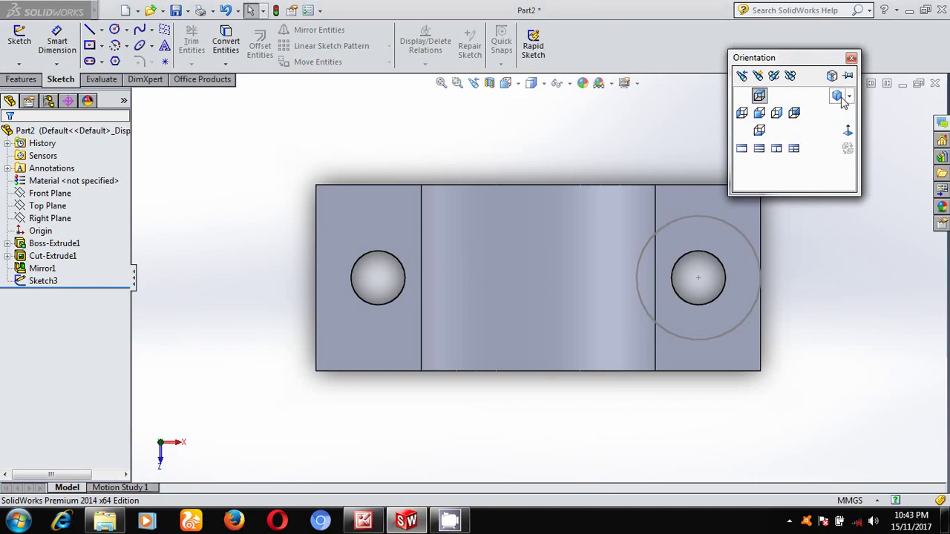
click(837, 96)
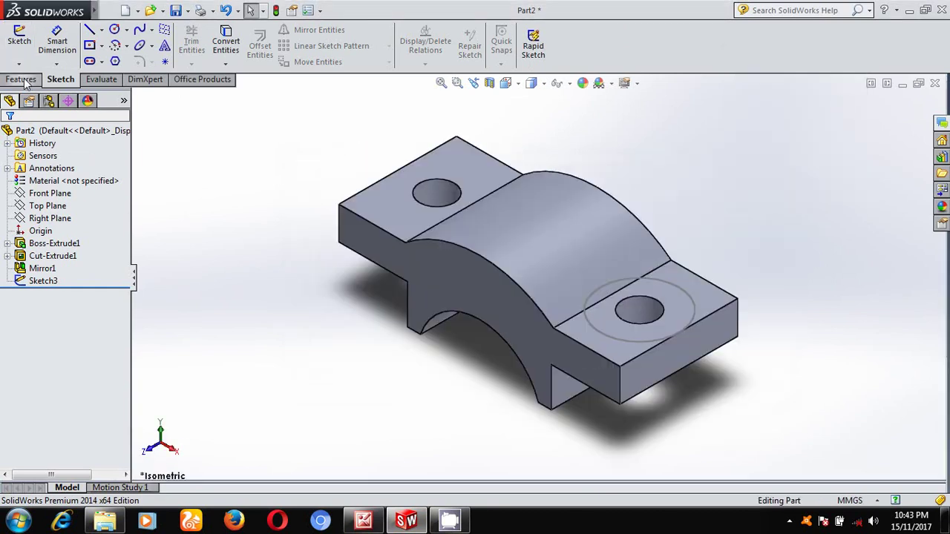
click(25, 80)
click(212, 54)
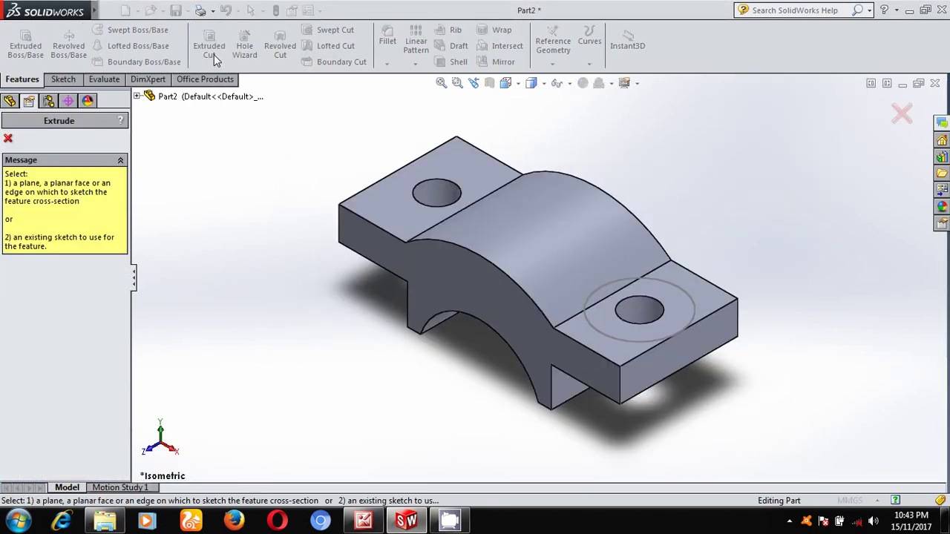
click(603, 336)
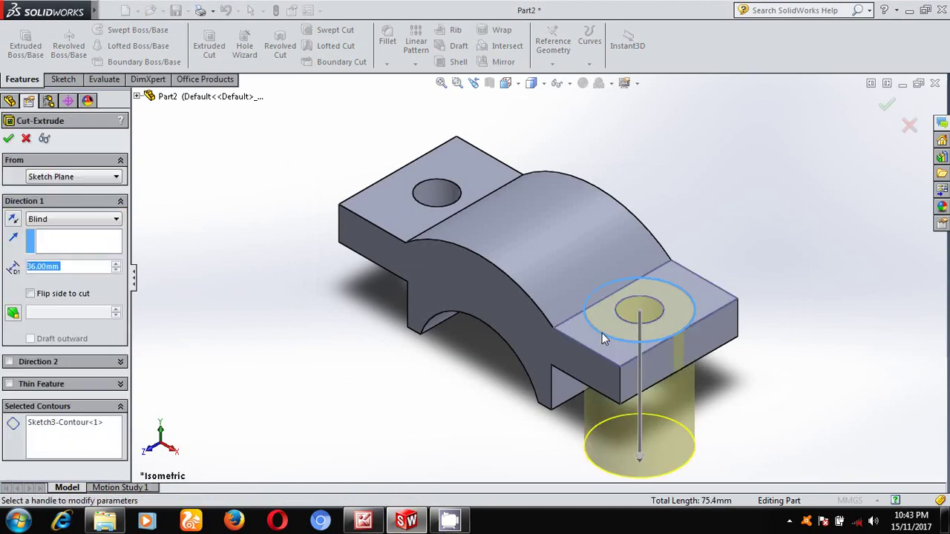
click(14, 219)
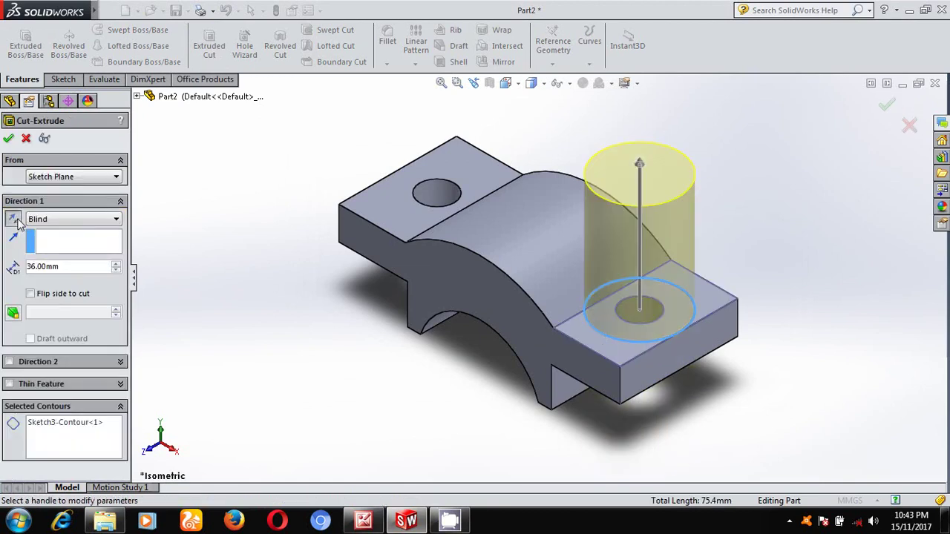
click(9, 139)
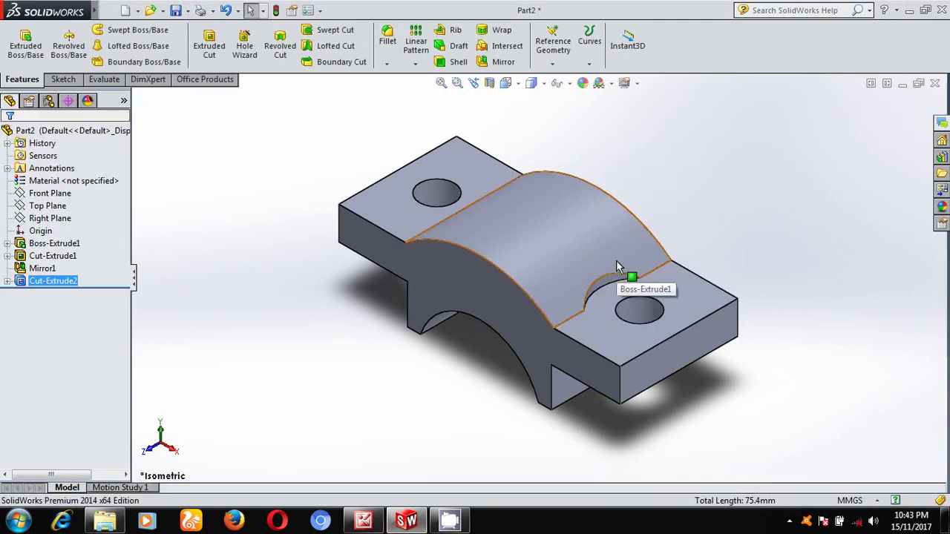
Mirror the 24 mm circular relief cut in the arched body about the Right Plane
click(503, 62)
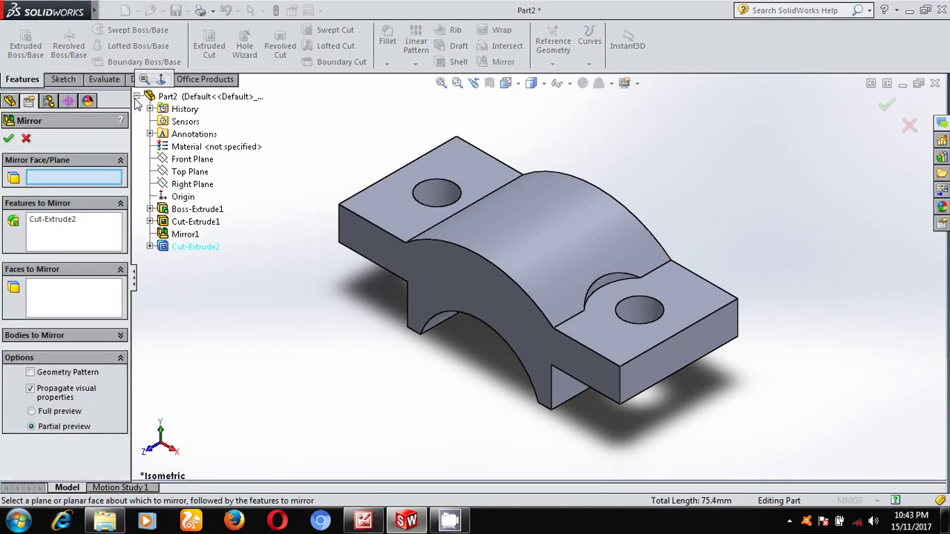
click(186, 186)
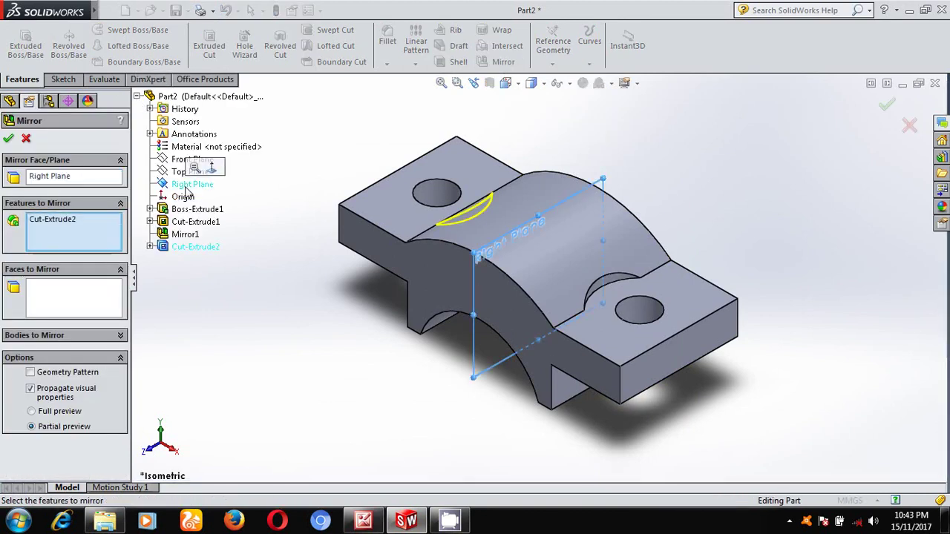
click(8, 139)
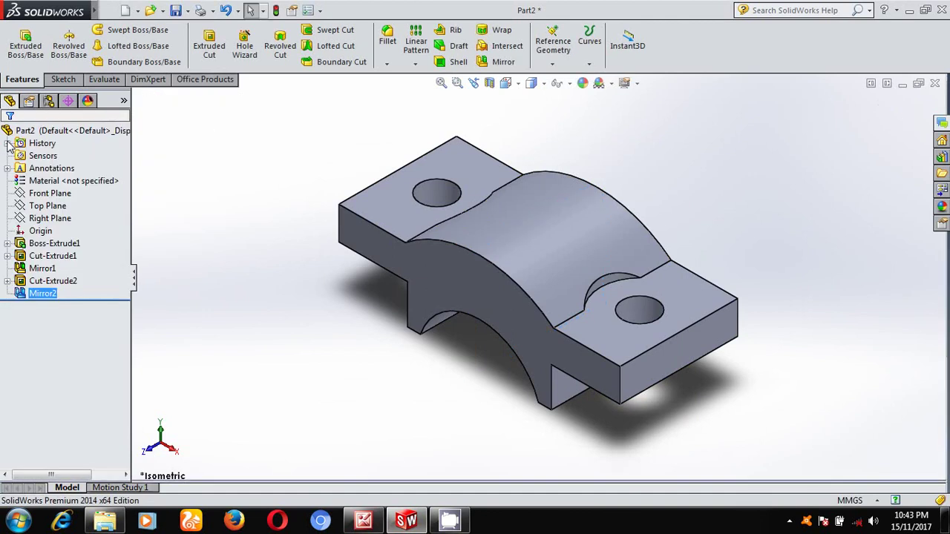
After checking the reference drawing, sketch a circle about 52 mm in diameter centred on the origin, in the plane of the right arm's top face
click(355, 526)
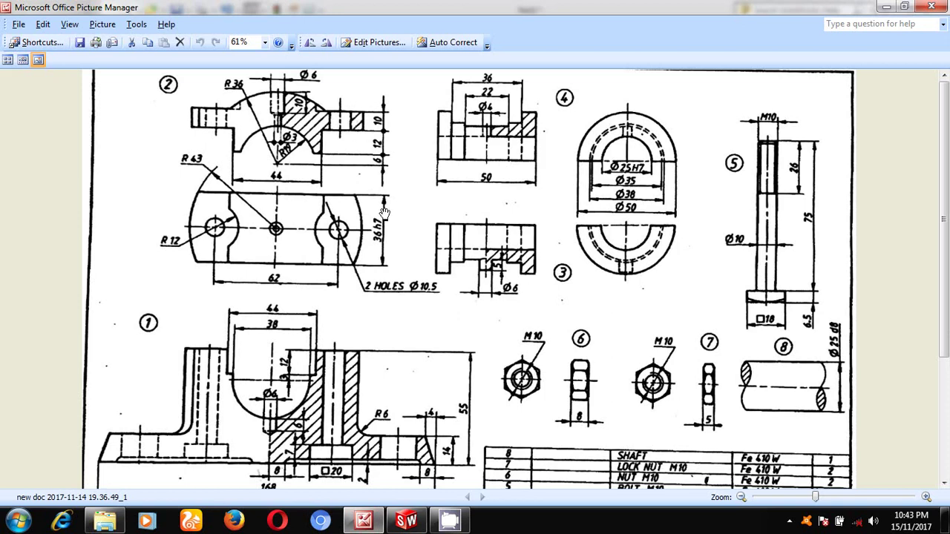
click(399, 523)
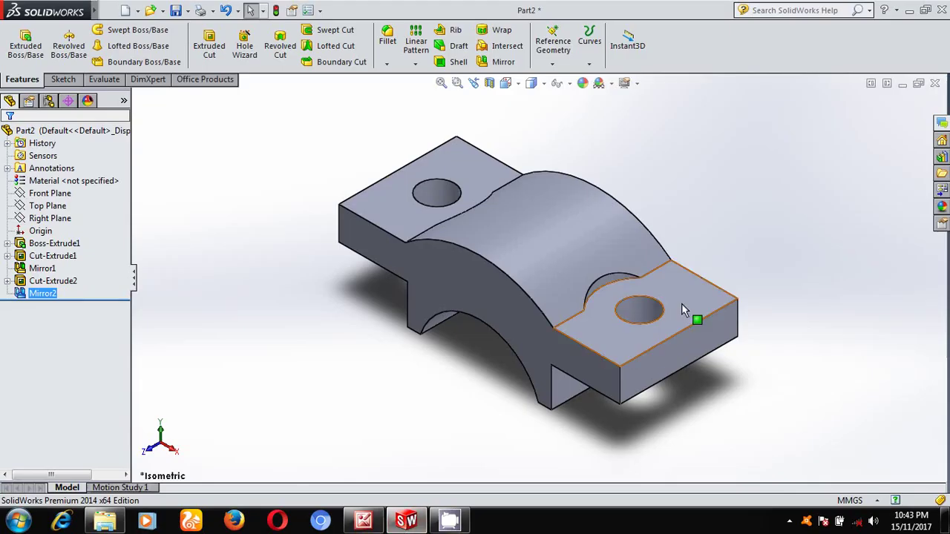
click(681, 303)
click(784, 259)
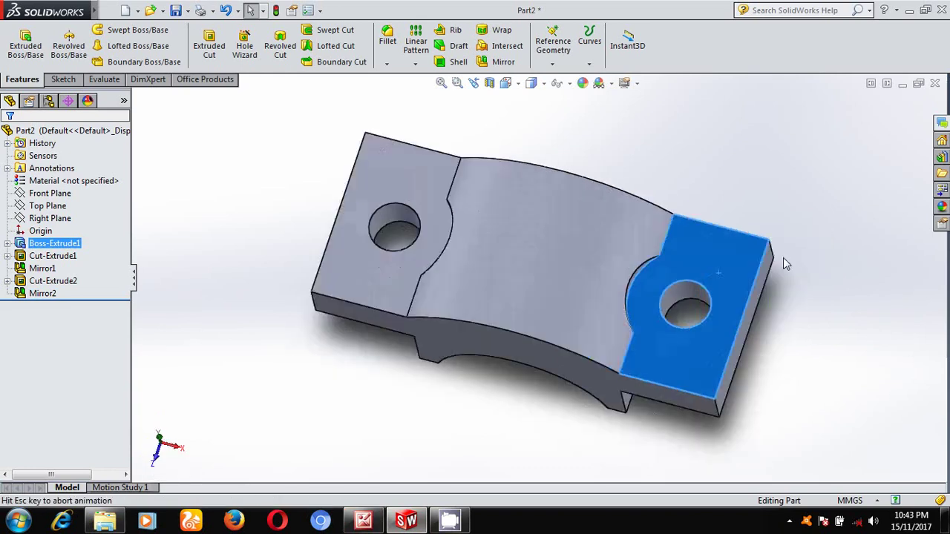
click(77, 79)
click(115, 30)
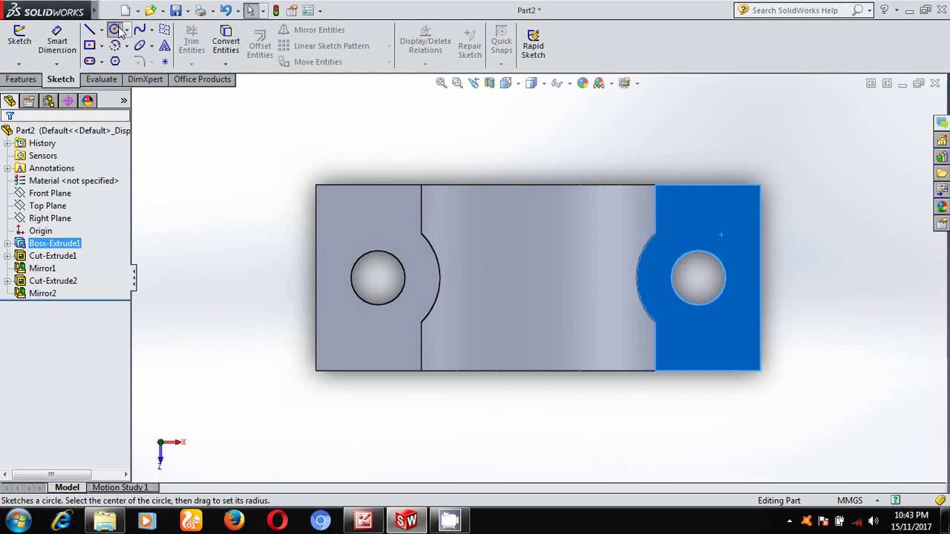
click(538, 278)
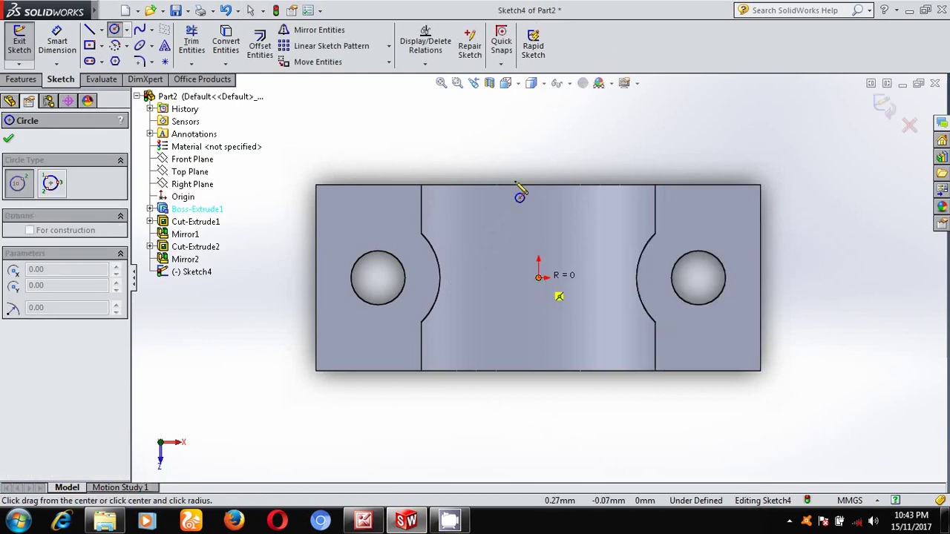
click(538, 143)
Dimension the circle centred on the origin with a diameter of 86 mm and close the sketch
click(75, 36)
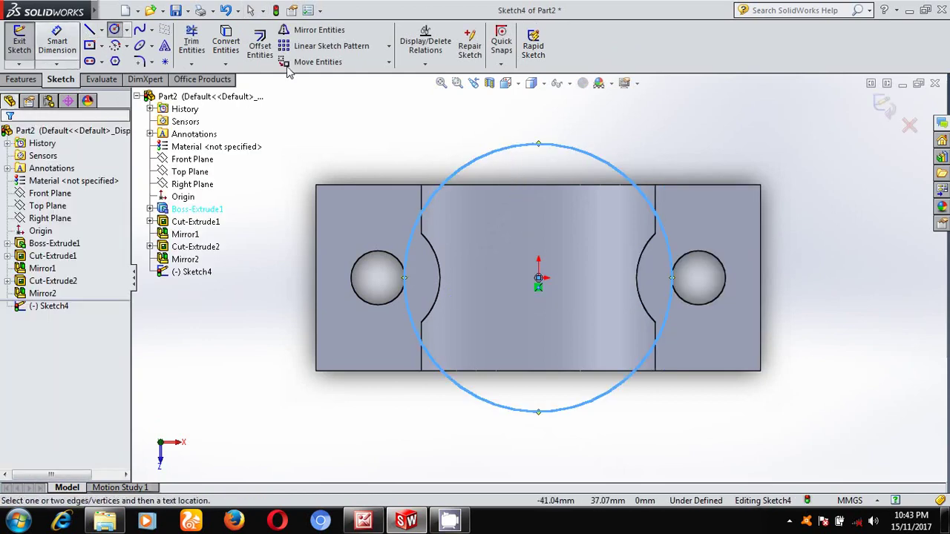
click(564, 156)
click(652, 127)
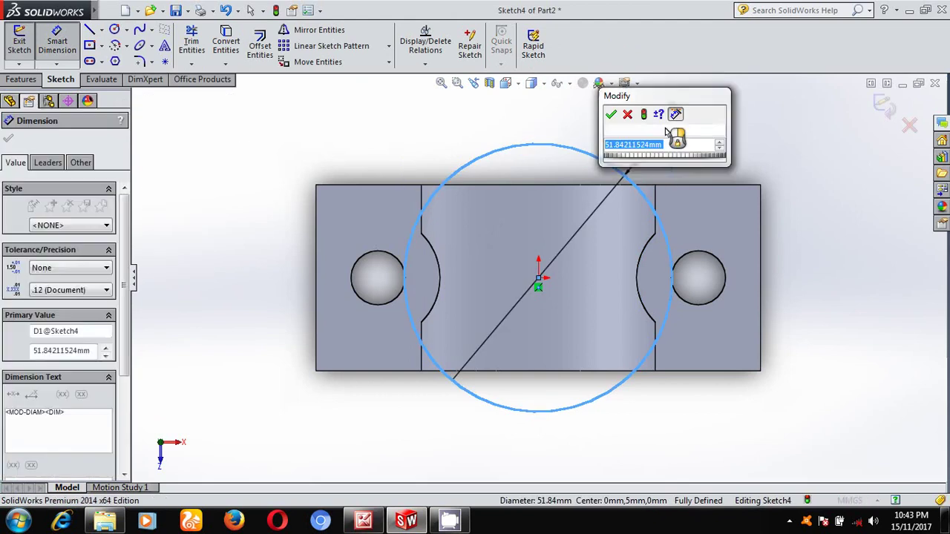
text(86)
key(Return)
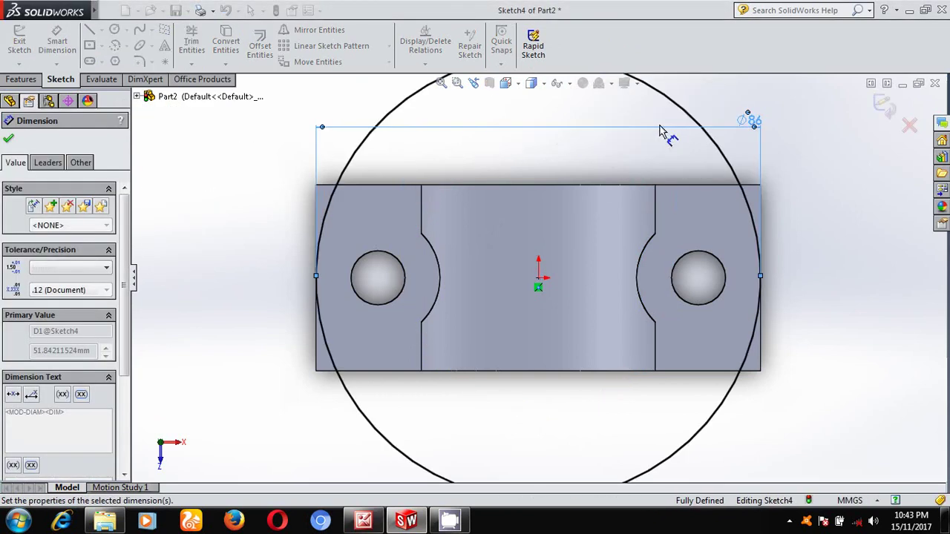
click(9, 141)
click(19, 41)
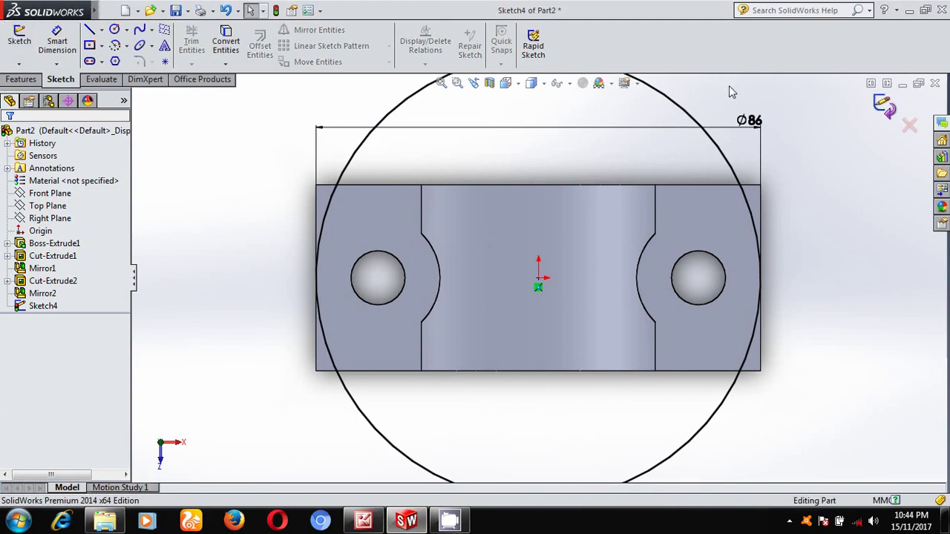
Round the arm ends with a Blind Extruded Cut 36 mm deep from the 86 mm circle, with the side to cut flipped
key(space)
click(813, 101)
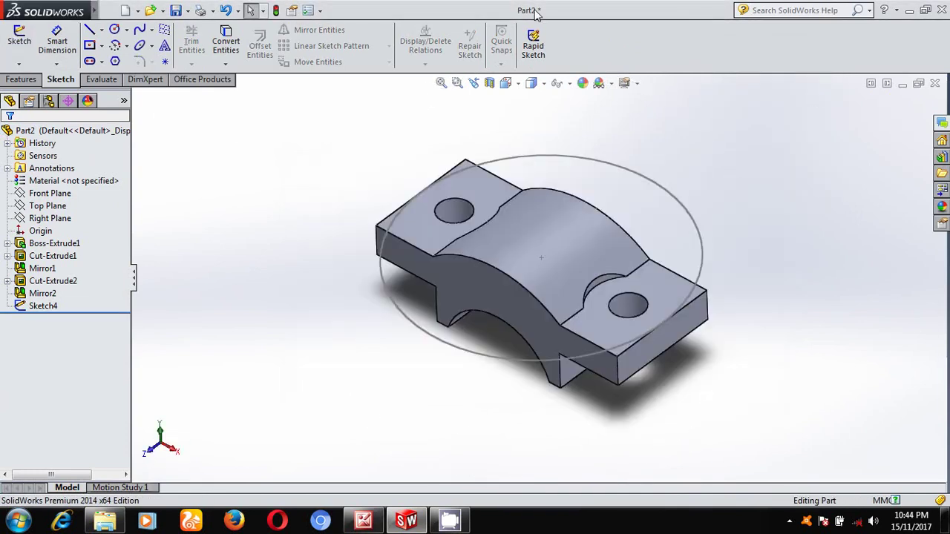
click(14, 81)
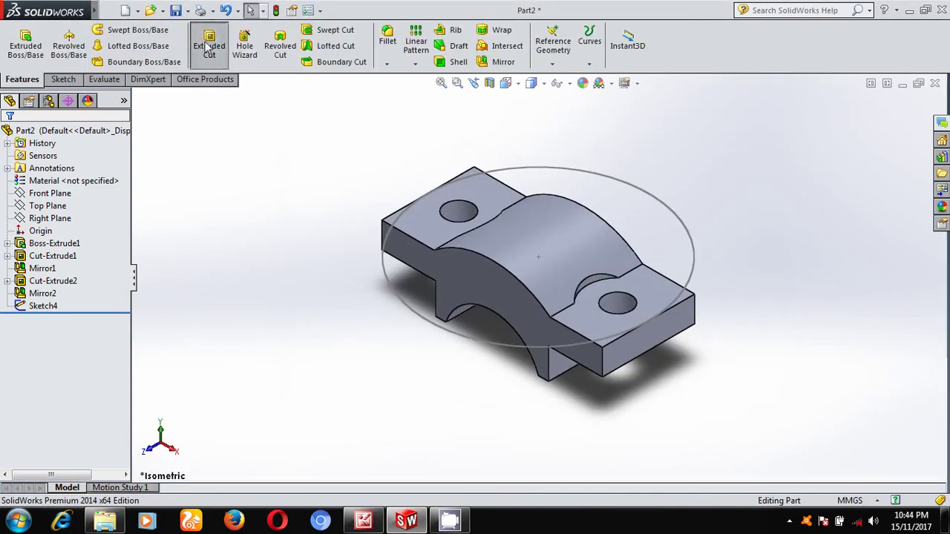
click(210, 45)
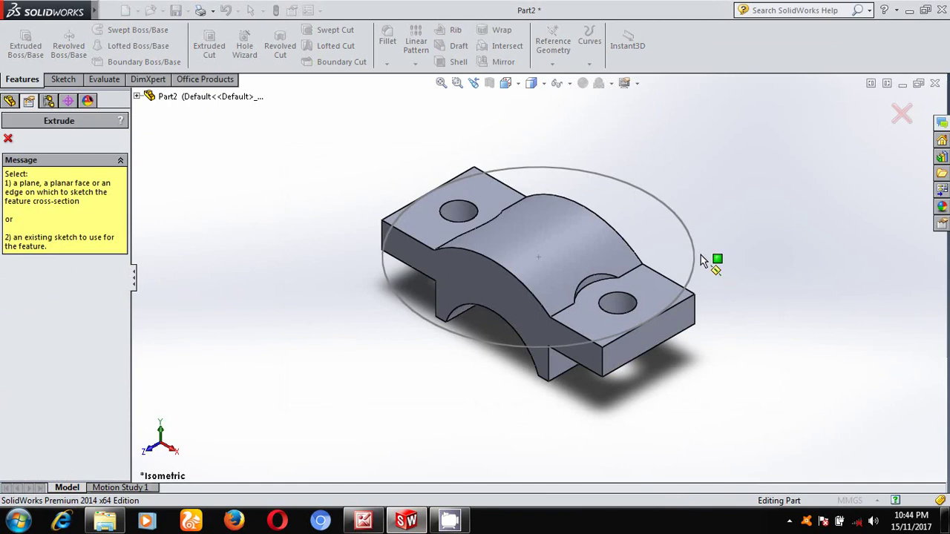
click(696, 255)
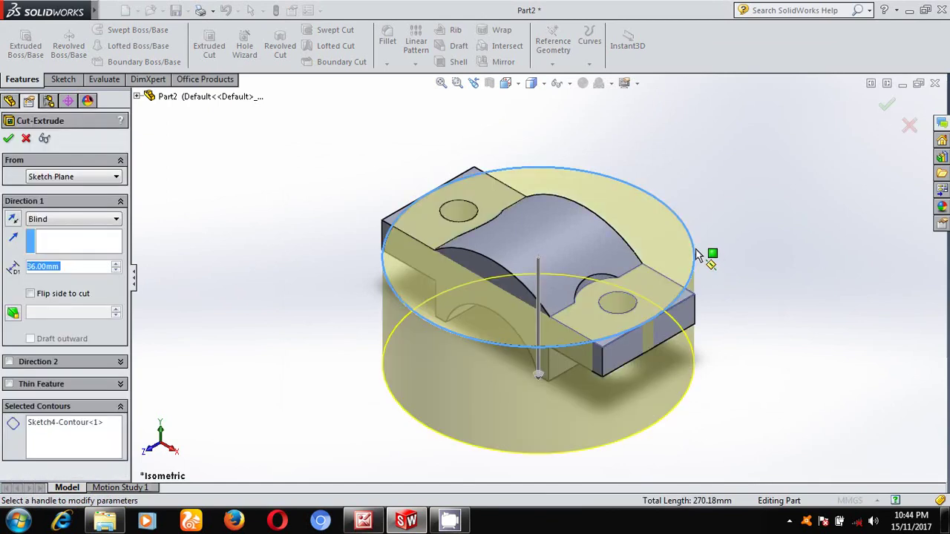
click(30, 295)
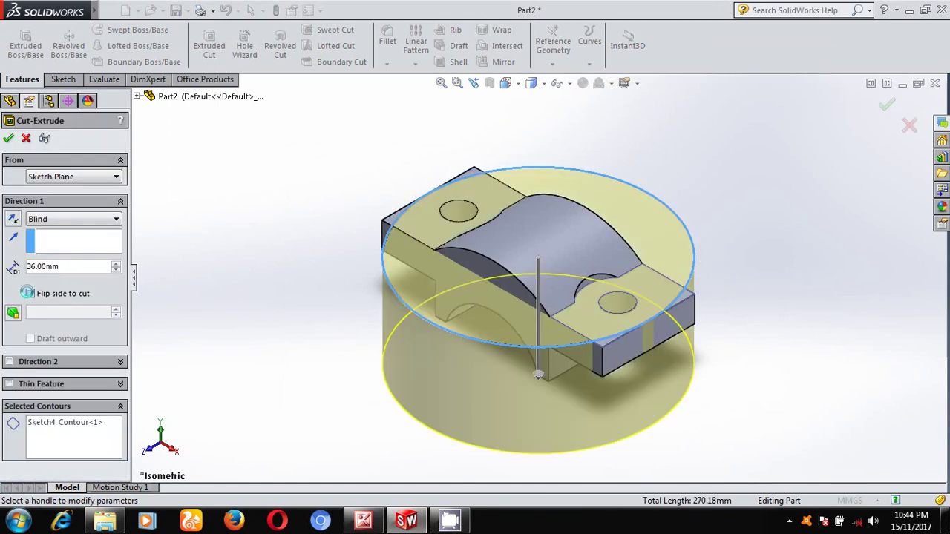
click(8, 138)
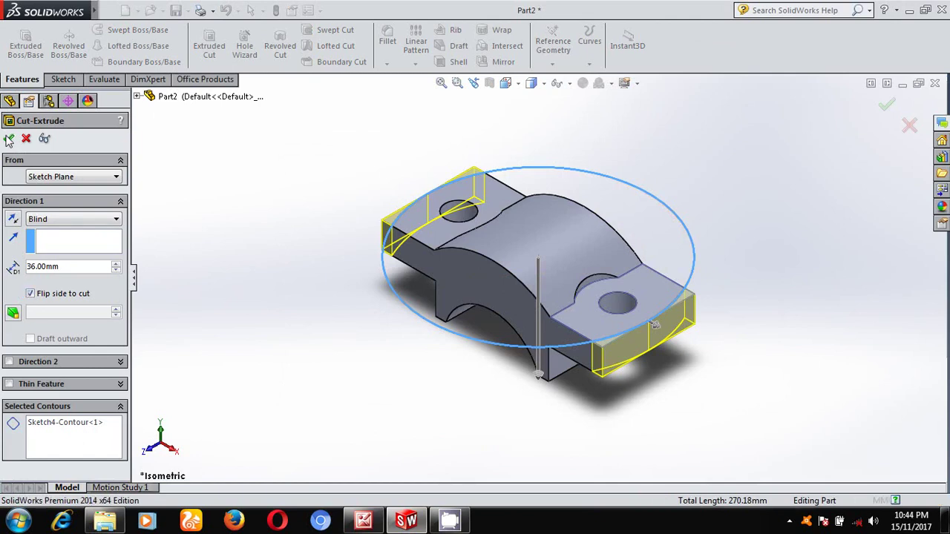
After checking the reference drawing, sketch a vertical centerline about 26 mm long on the Front Plane, down from the arch's top midpoint, and close the sketch
click(362, 521)
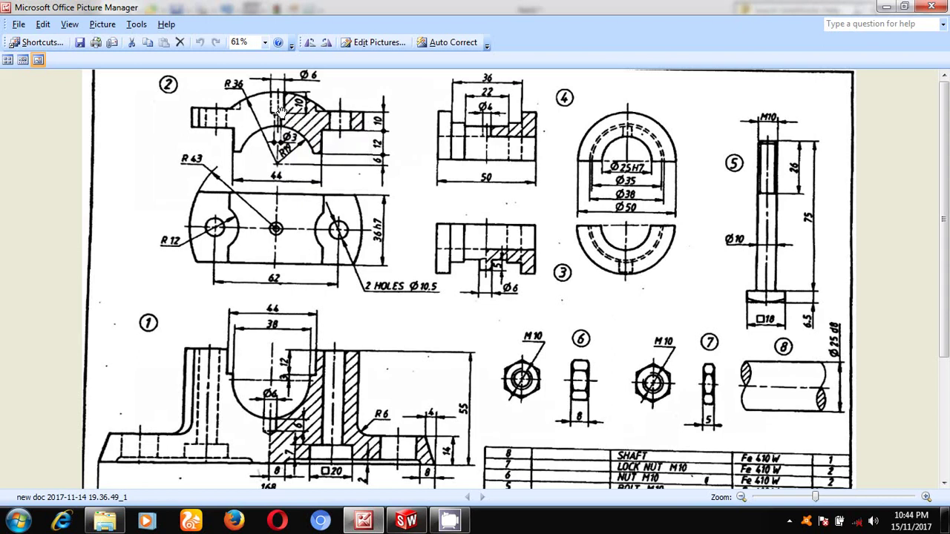
scroll(292, 101, down, 1)
scroll(293, 102, up, 1)
click(407, 522)
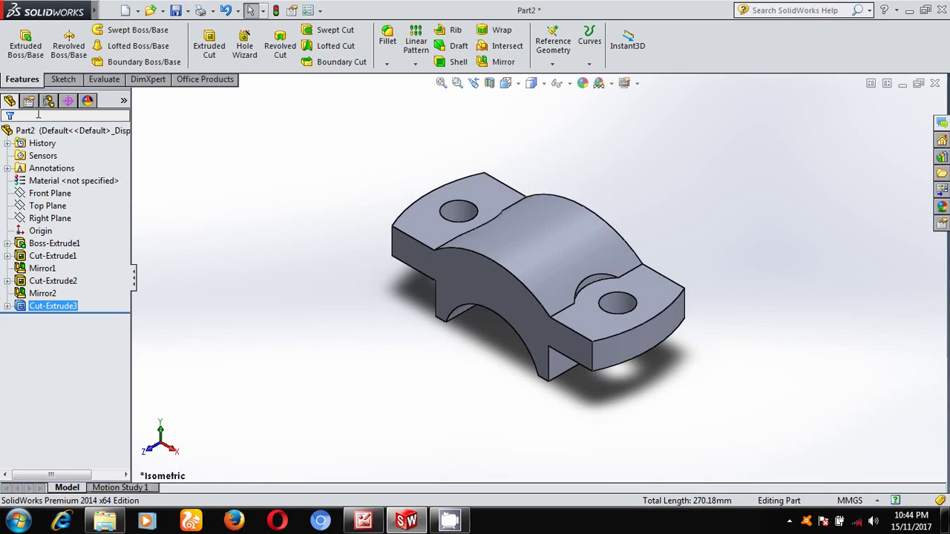
click(63, 194)
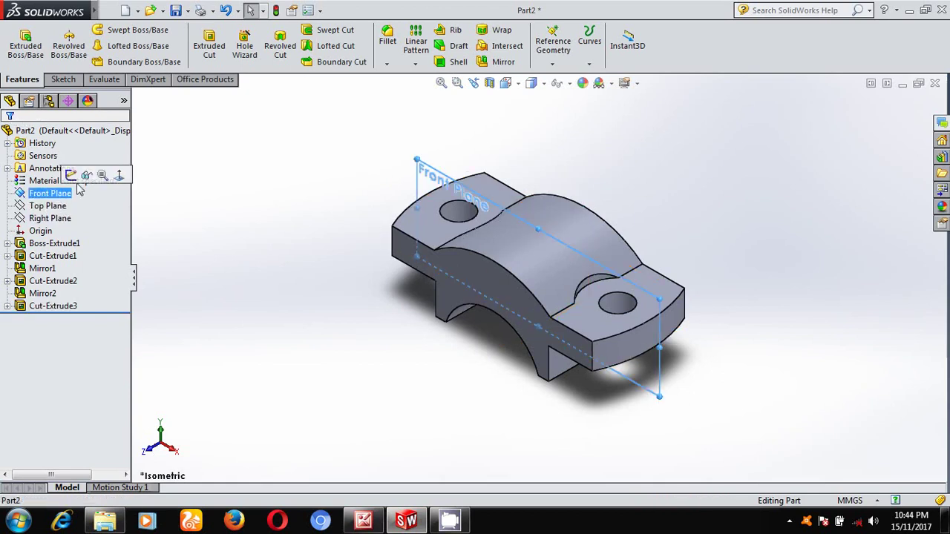
click(121, 175)
click(59, 80)
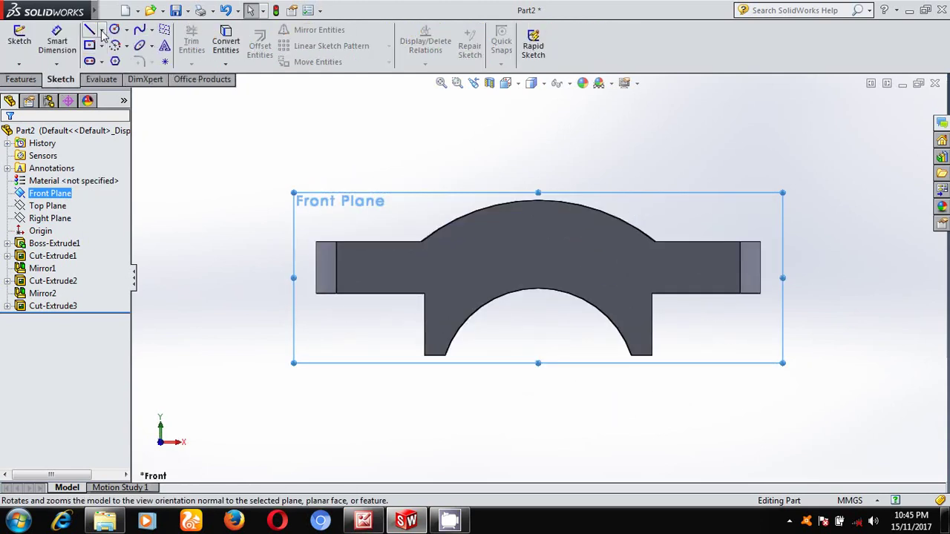
click(102, 31)
click(117, 59)
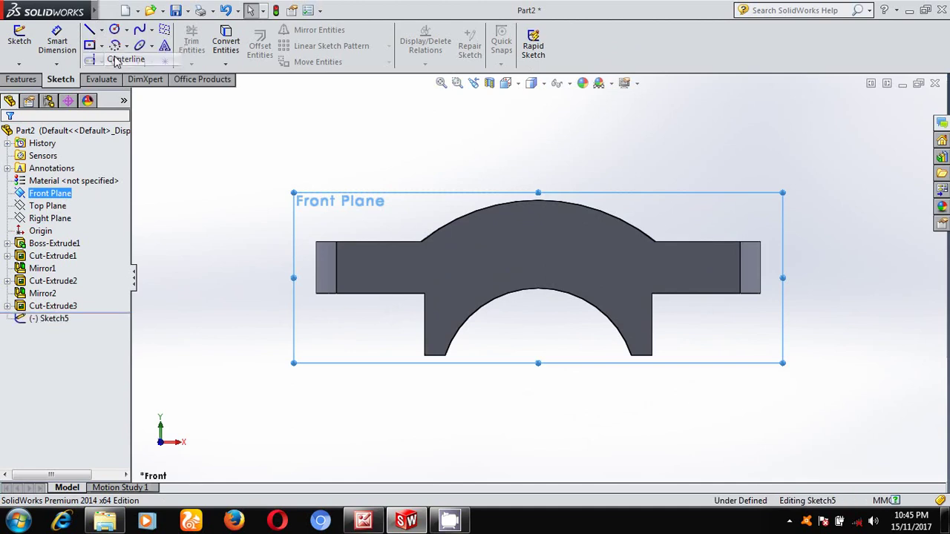
click(537, 200)
click(538, 336)
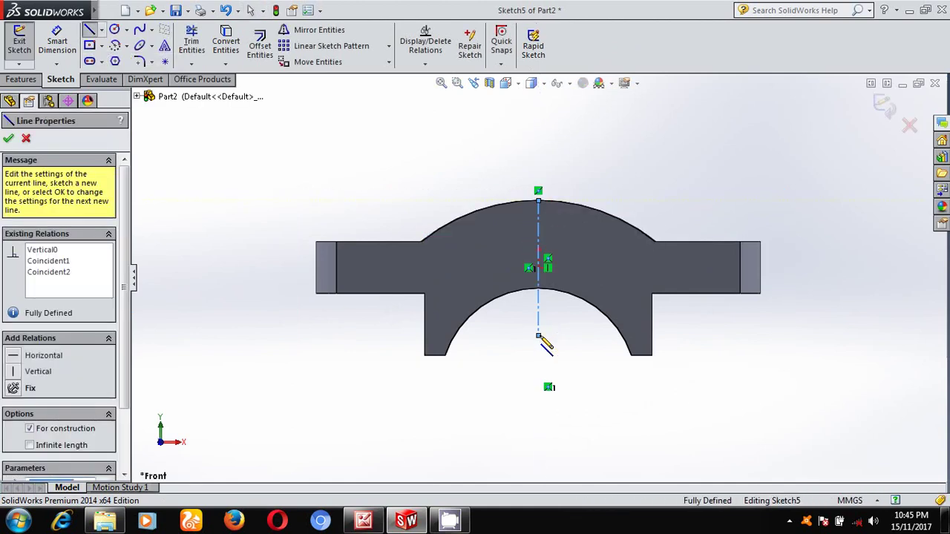
key(Escape)
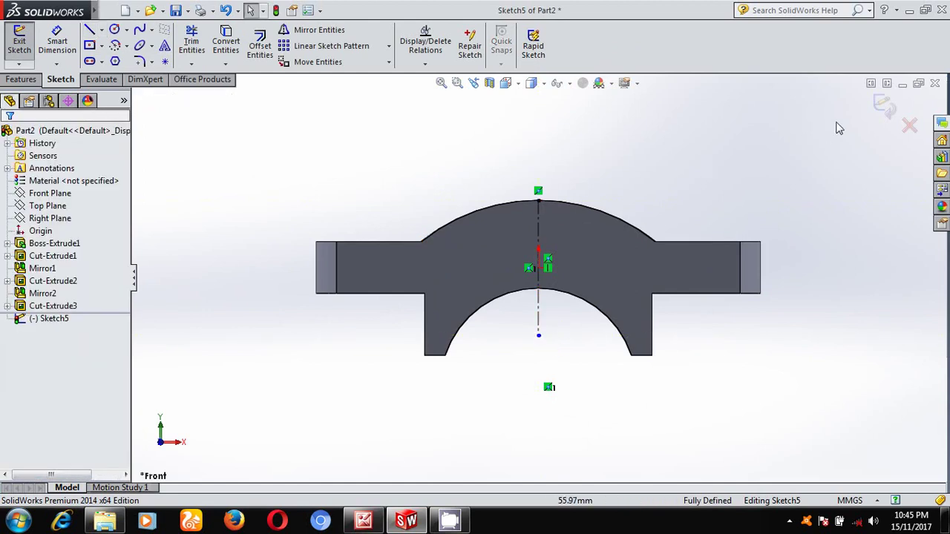
click(880, 106)
Create a reference plane perpendicular to the vertical centerline and coincident with its upper endpoint on the arch's crown
key(space)
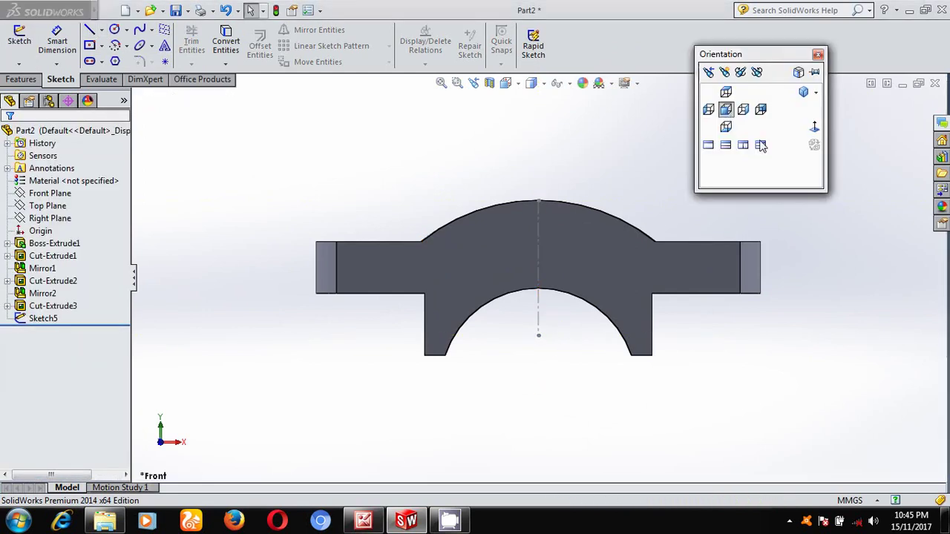
click(814, 72)
click(802, 91)
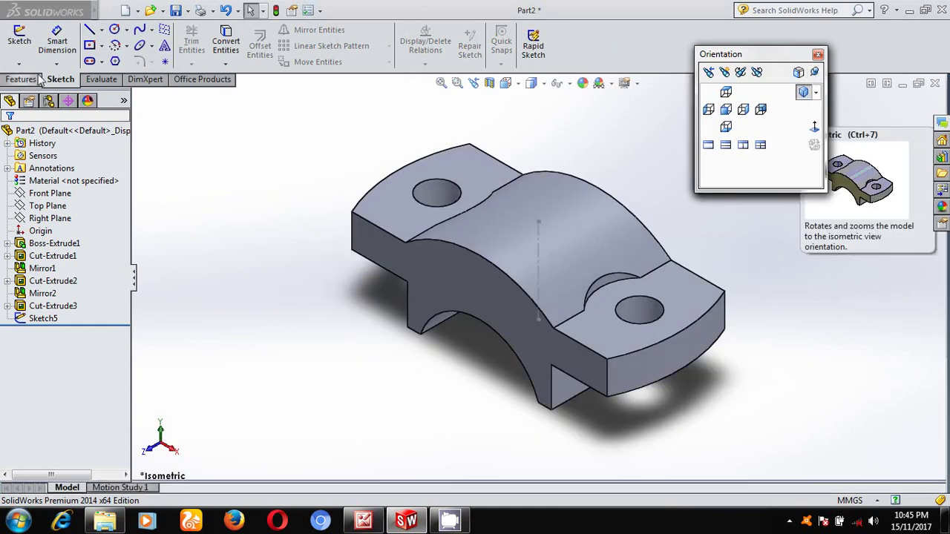
click(28, 80)
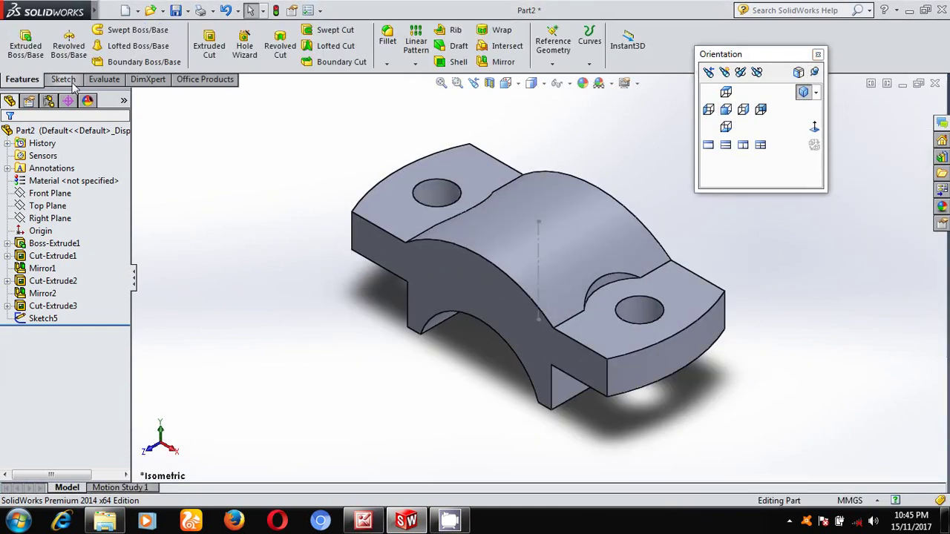
click(814, 72)
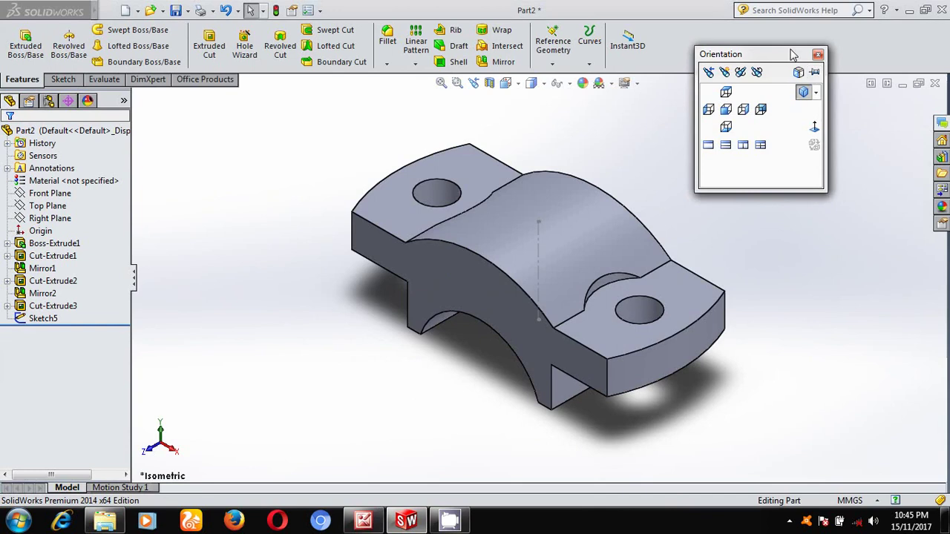
click(552, 65)
click(557, 77)
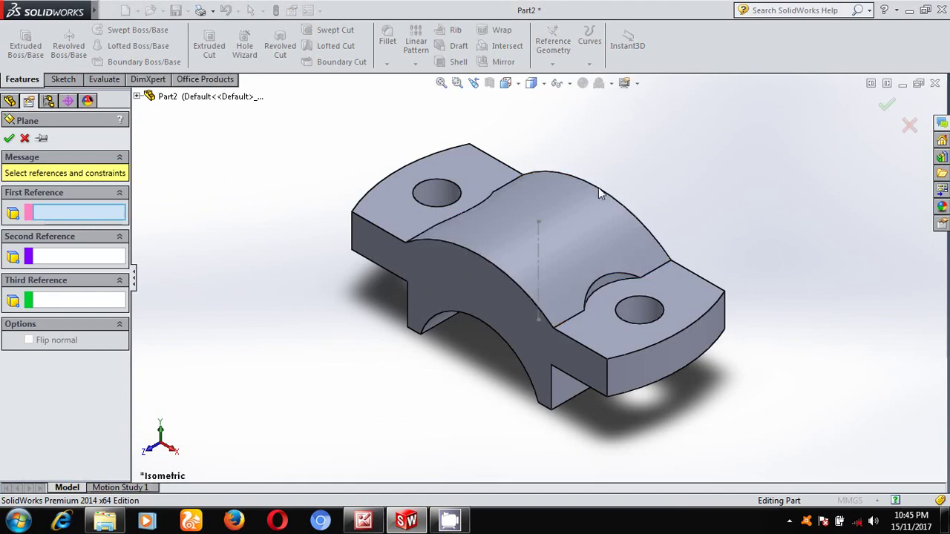
click(539, 248)
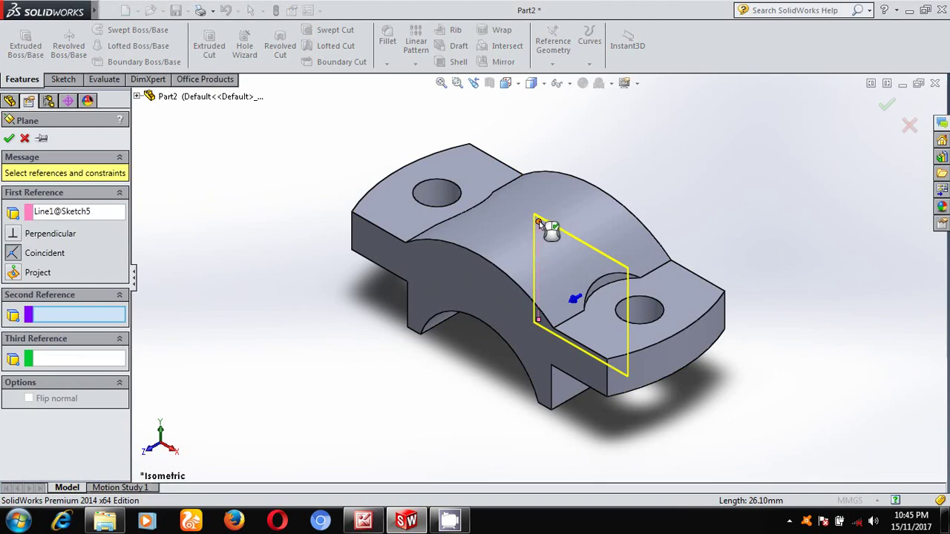
click(539, 221)
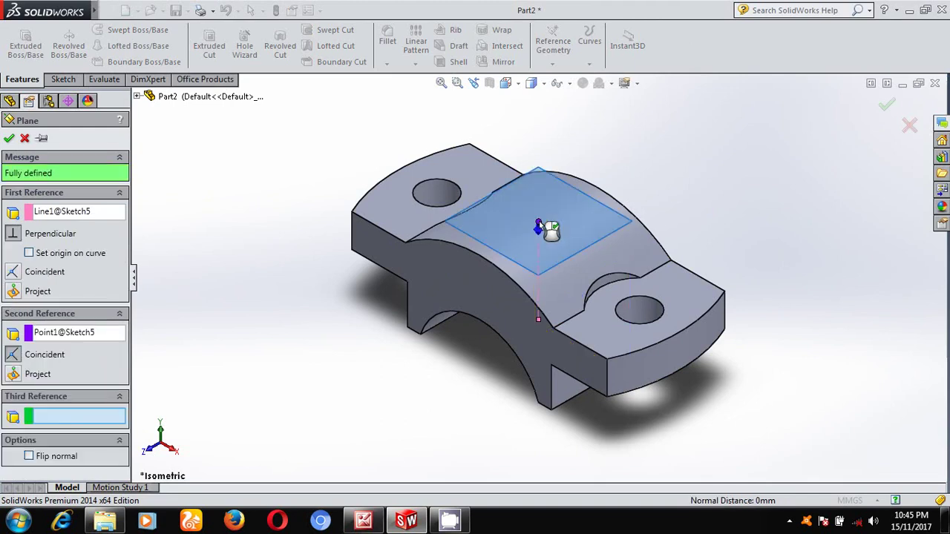
click(8, 138)
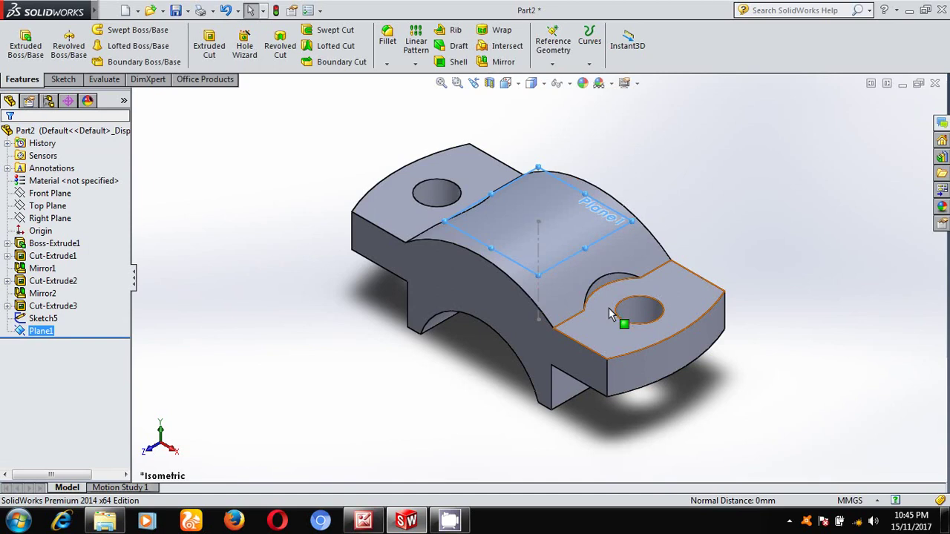
Specify an ANSI Metric dowel hole in the Hole Wizard with size Ø6.0, Nominal fit and a Blind depth of 10 mm
click(244, 52)
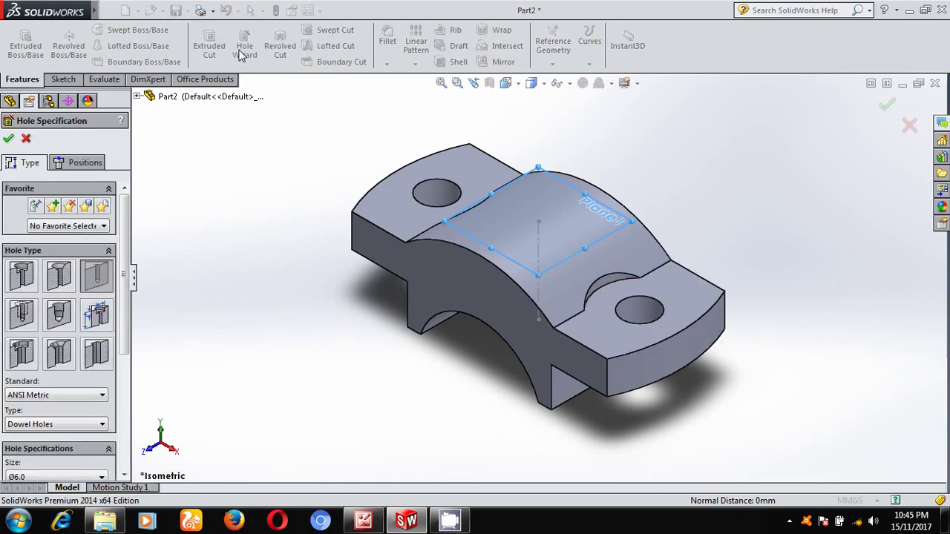
scroll(122, 219, down, 3)
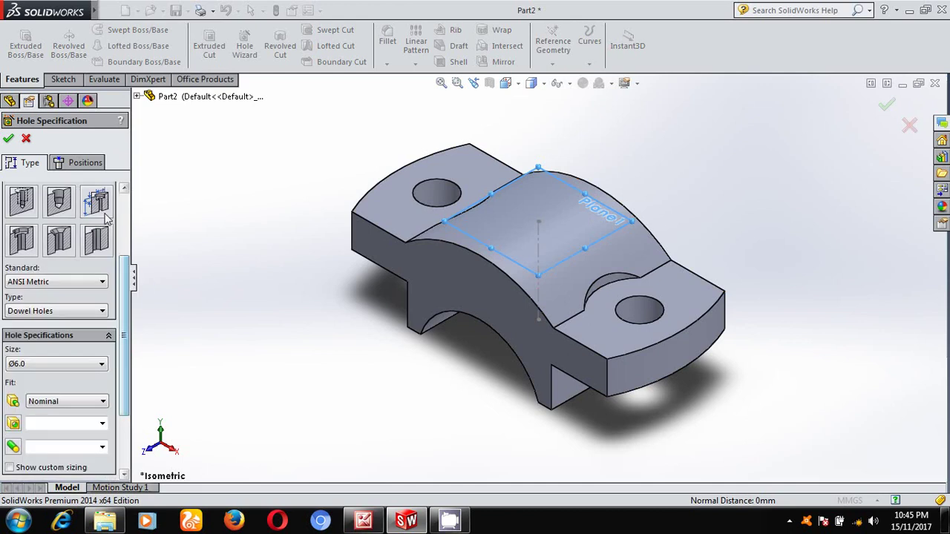
scroll(120, 244, up, 1)
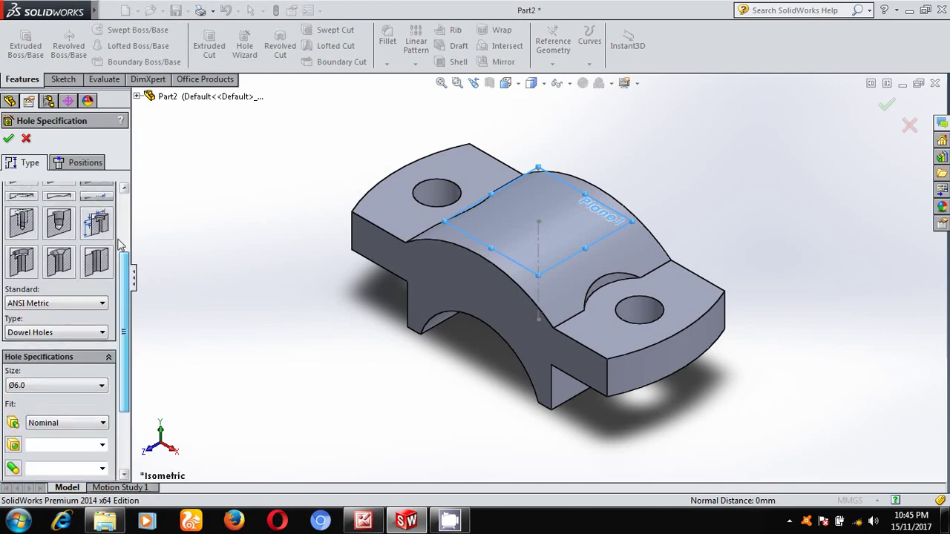
scroll(111, 248, up, 2)
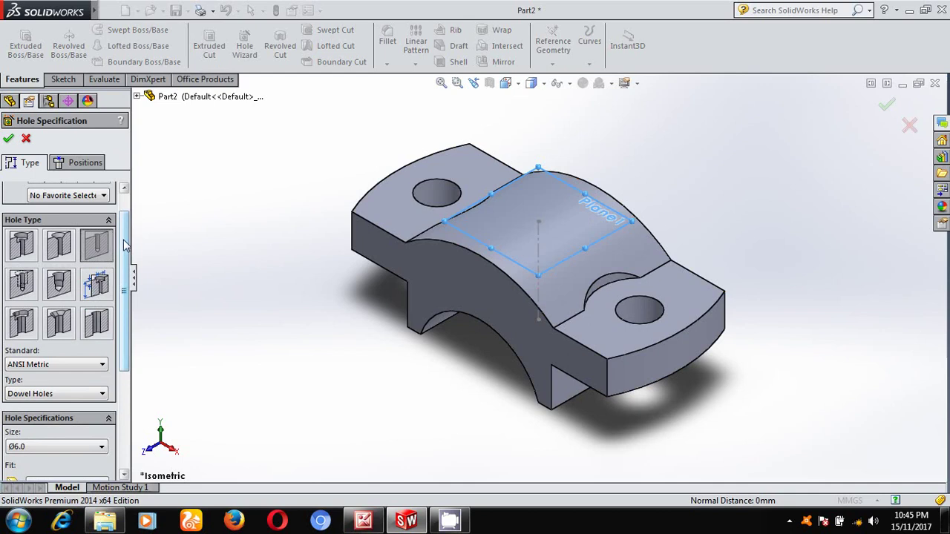
scroll(125, 246, down, 3)
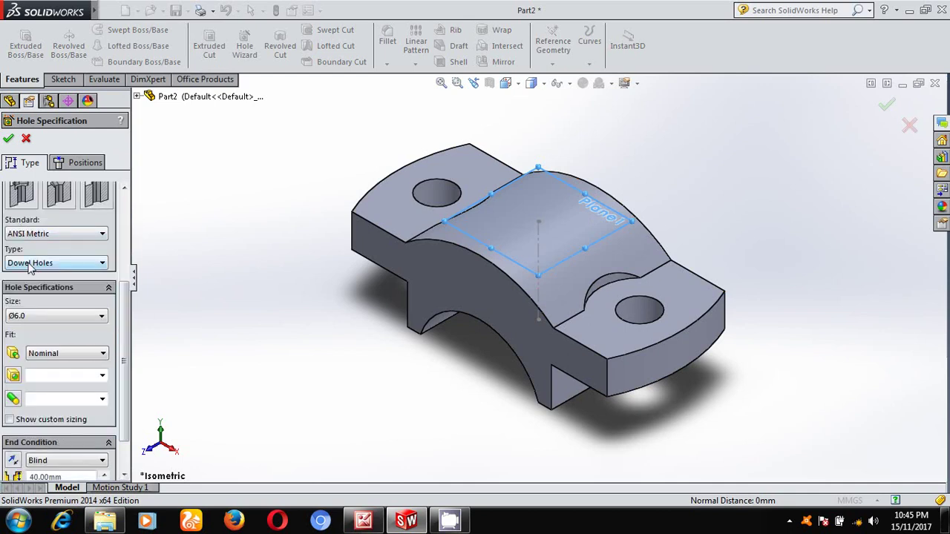
scroll(125, 310, down, 1)
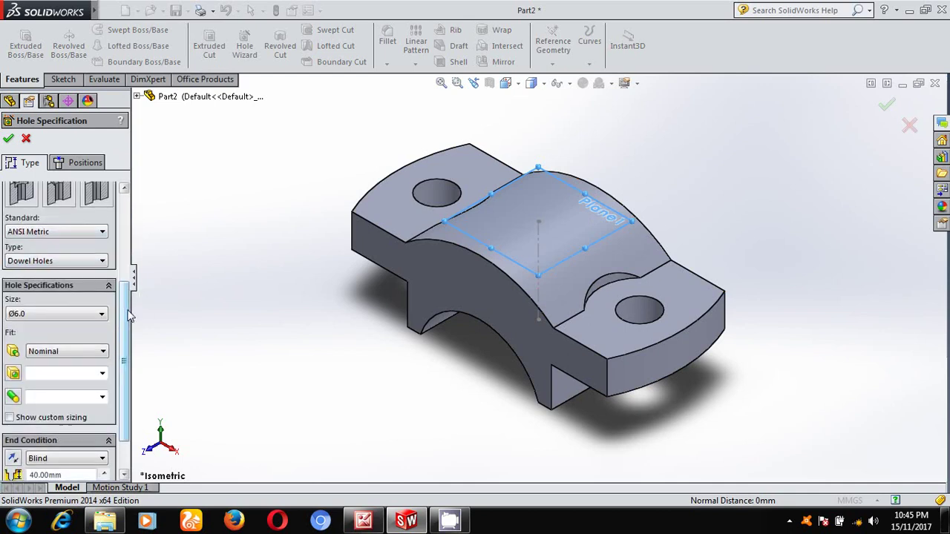
click(101, 271)
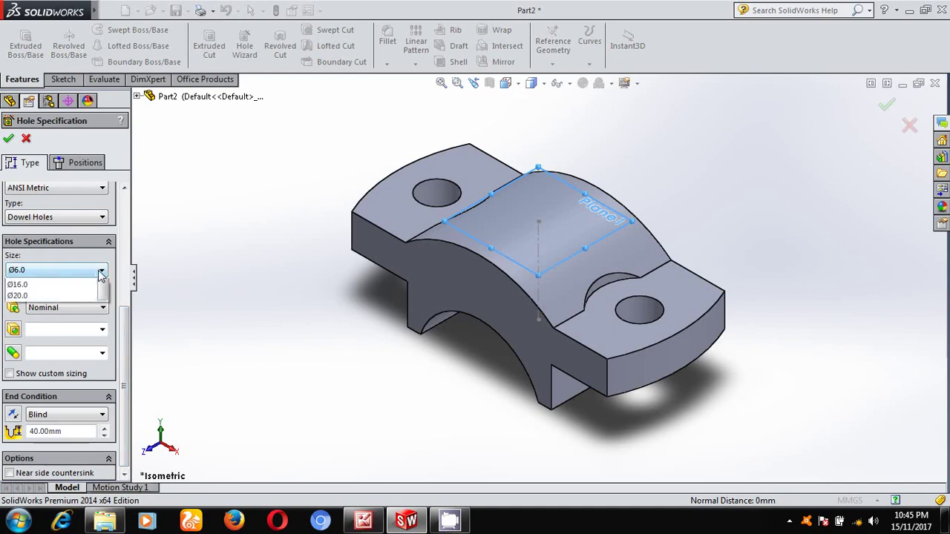
click(22, 330)
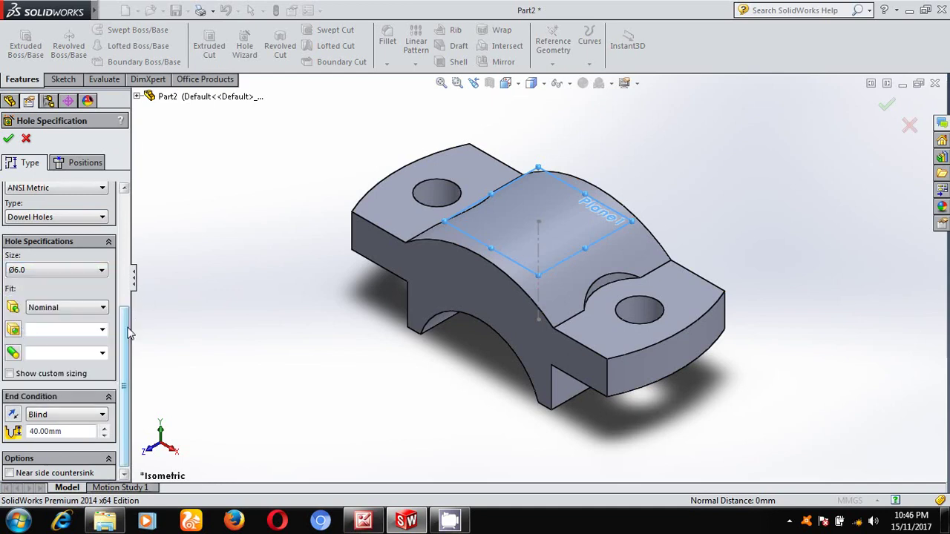
scroll(126, 356, down, 1)
click(74, 429)
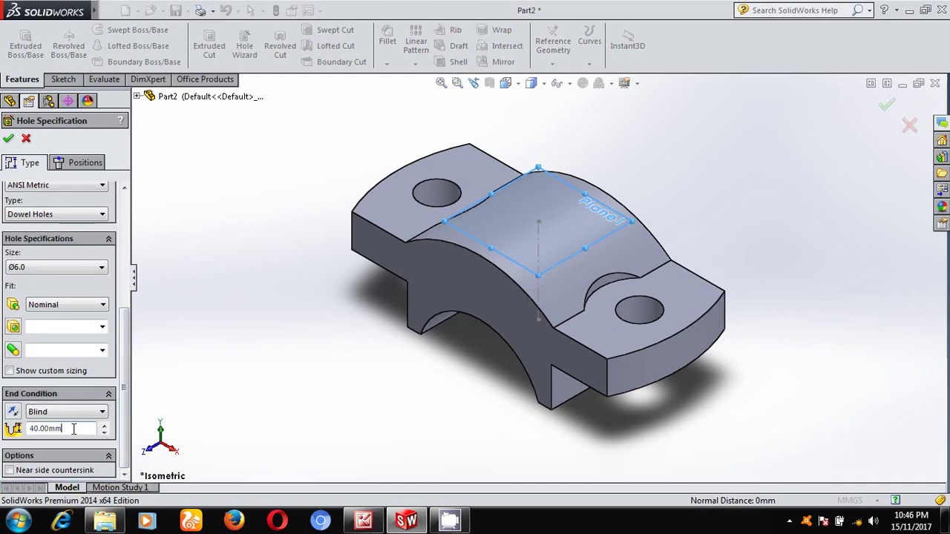
double_click(74, 429)
text(10)
Place the dowel hole at the centerline's upper endpoint on the crown plane and finish it
click(81, 163)
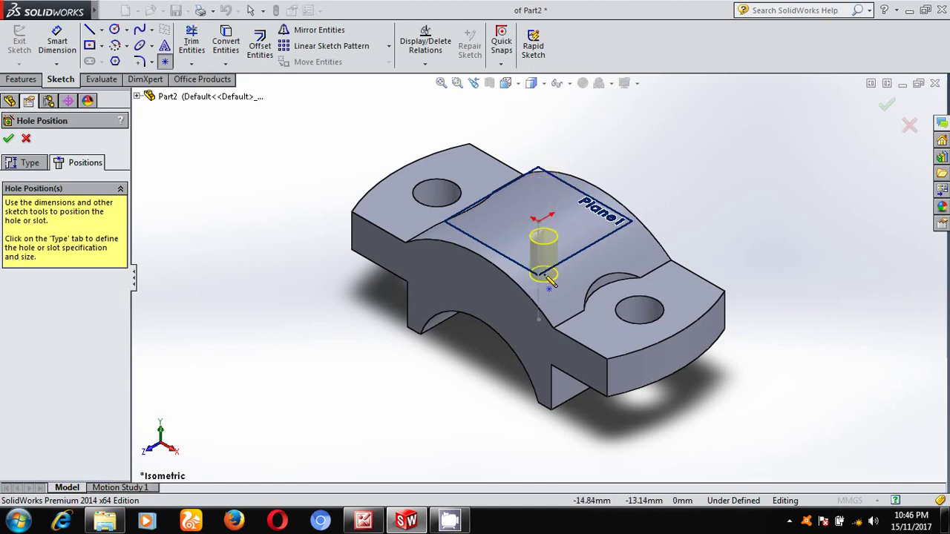
click(538, 222)
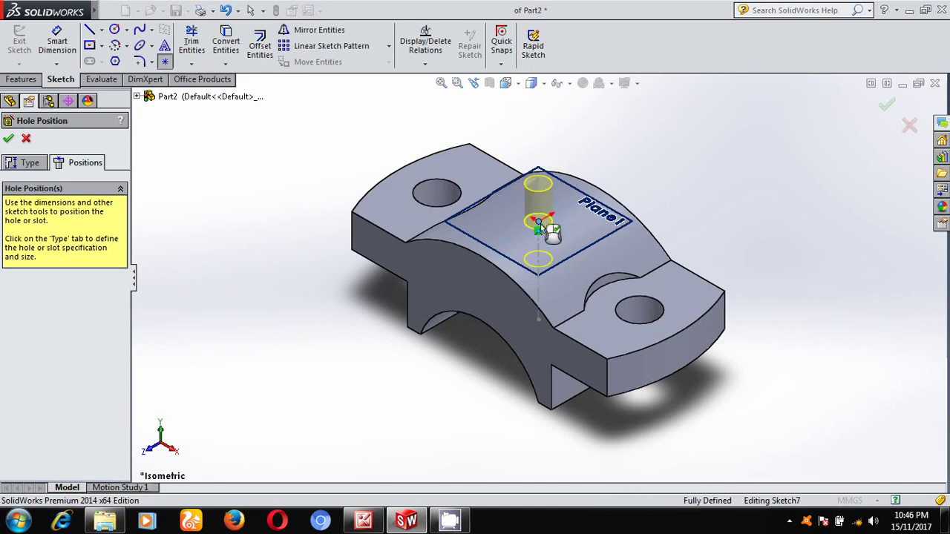
click(8, 138)
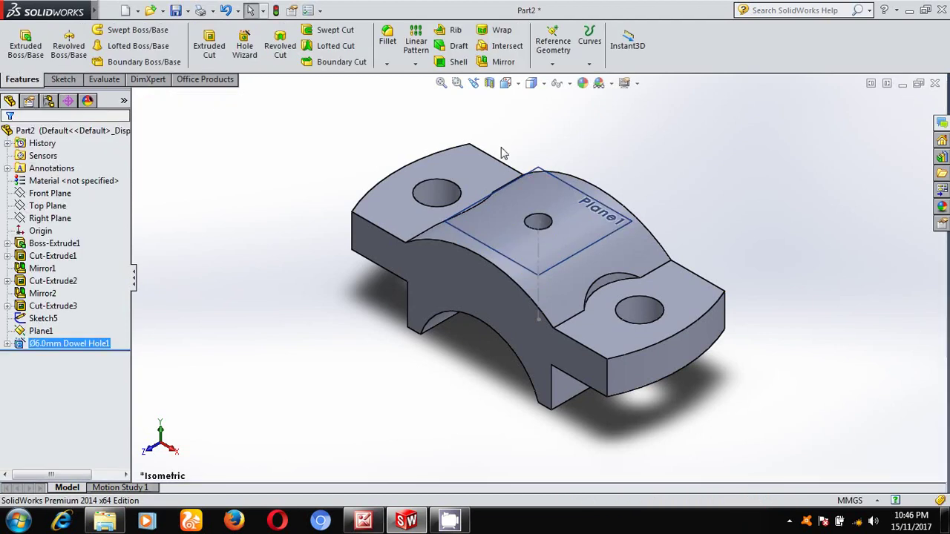
Specify an ANSI Metric dowel hole in the Hole Wizard with size Ø3.0, Nominal fit and a Blind depth of 17 mm
click(244, 53)
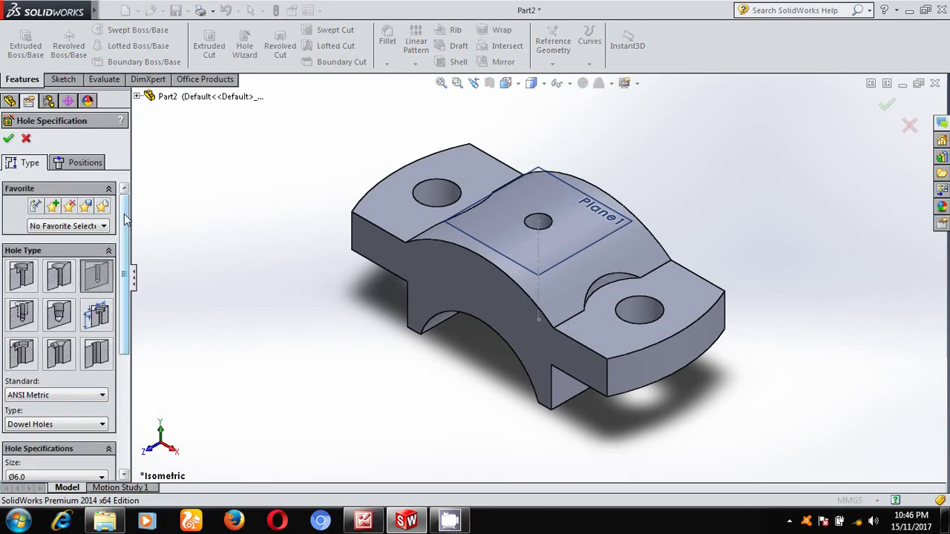
scroll(59, 297, down, 3)
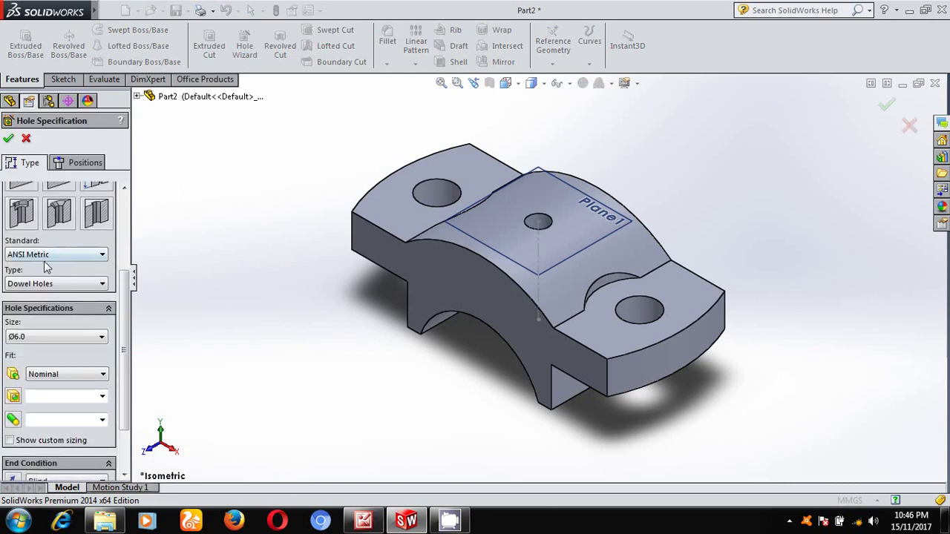
click(102, 337)
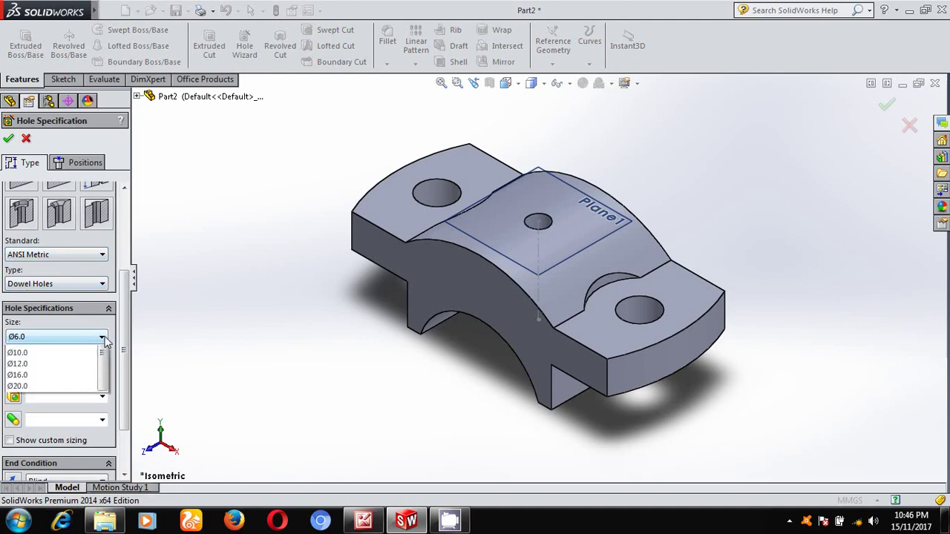
click(30, 363)
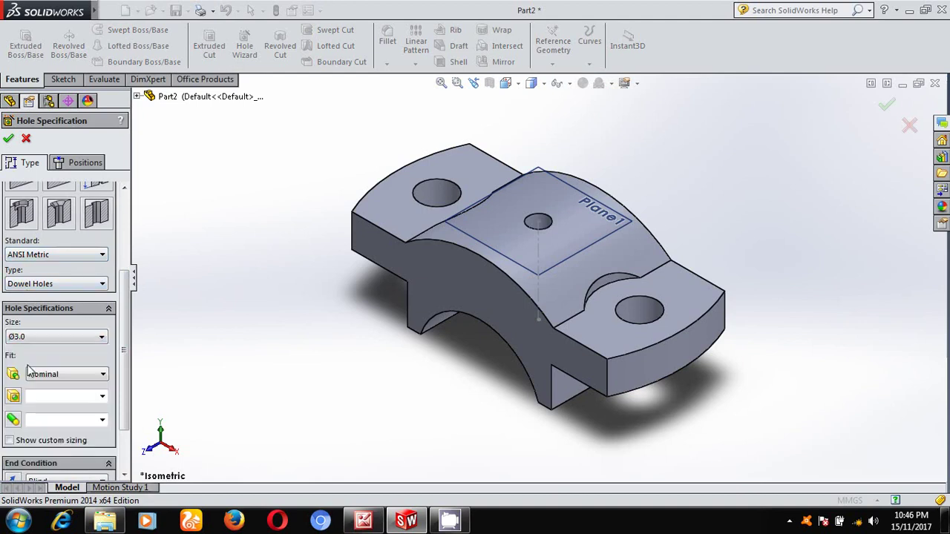
scroll(128, 365, down, 3)
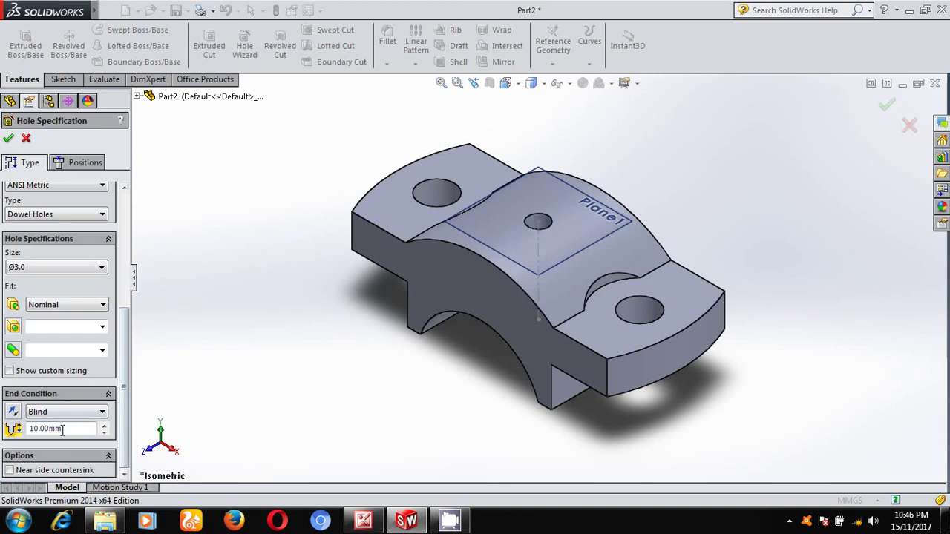
drag(63, 428, 29, 429)
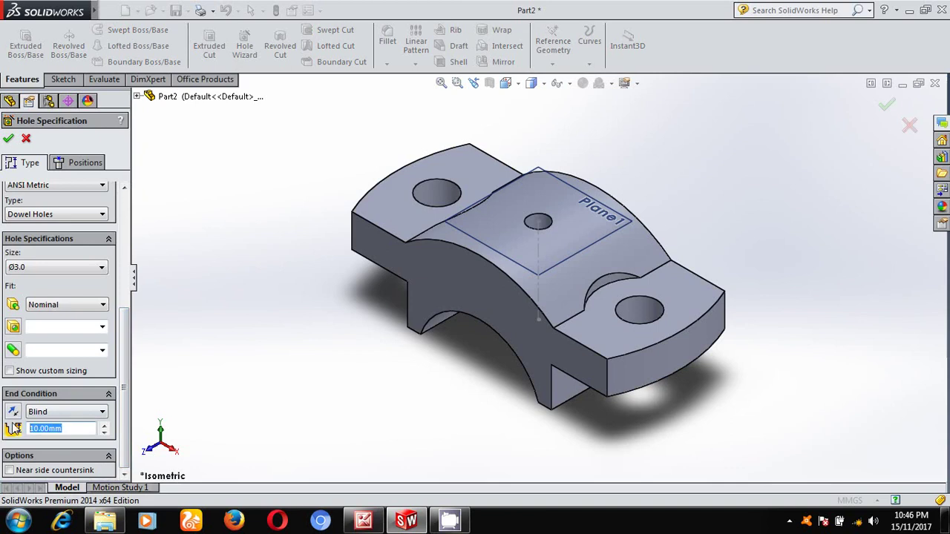
text(17)
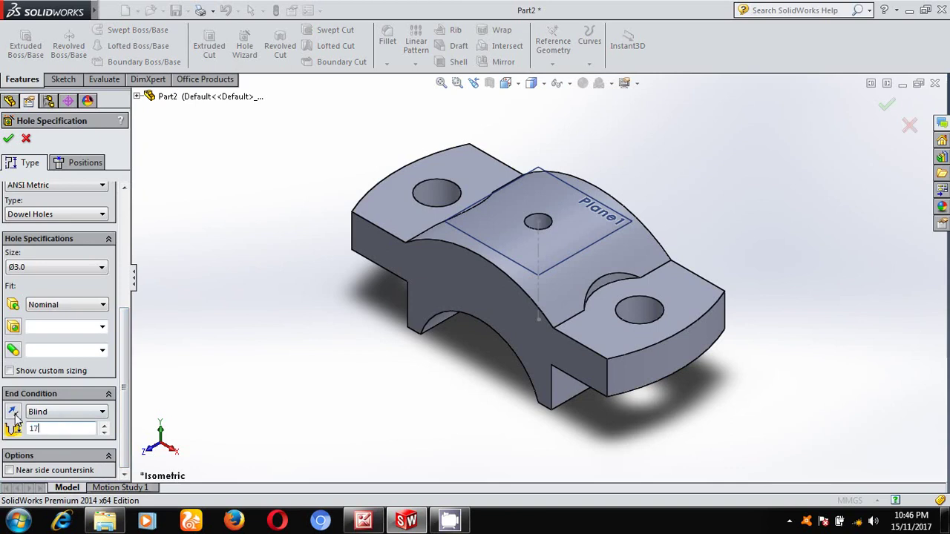
Using a 3D sketch for positioning, place a point at the 6 mm hole's center and another about 7 mm away on the arch's curved face
click(83, 164)
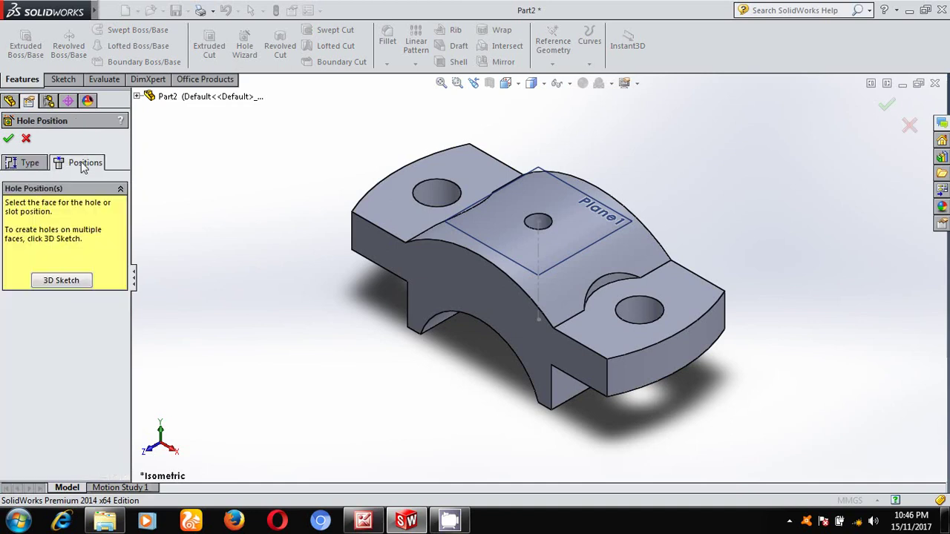
click(75, 281)
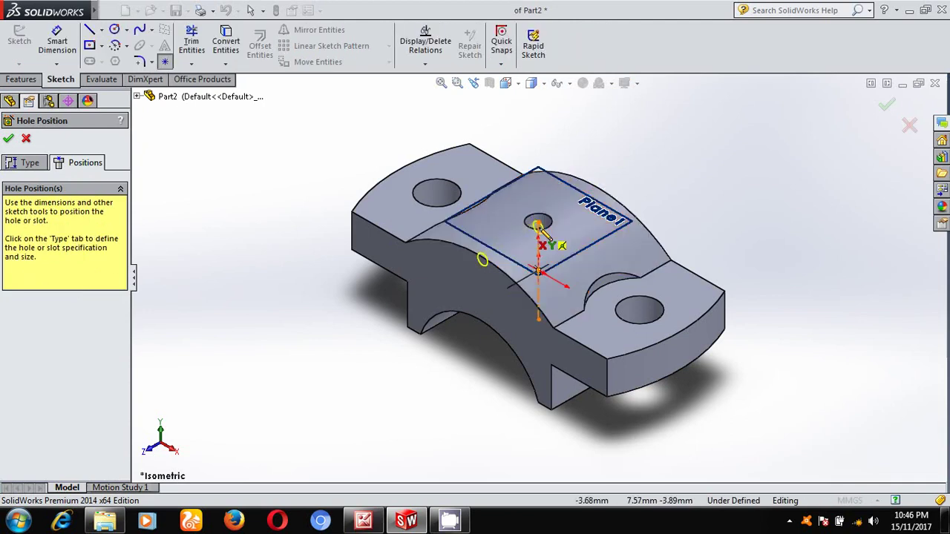
click(538, 222)
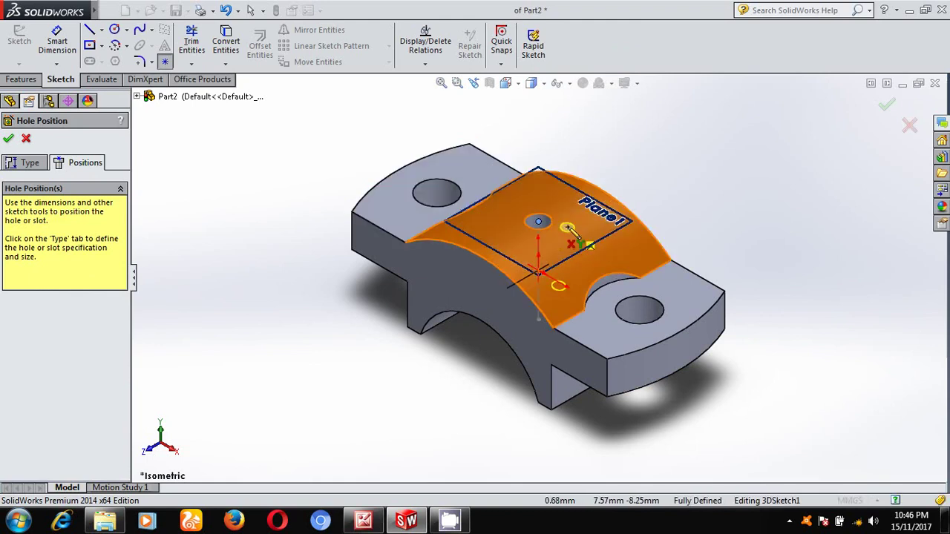
click(569, 222)
Dimension the distance between the two hole position points as 0 mm and finish the dowel hole
click(56, 43)
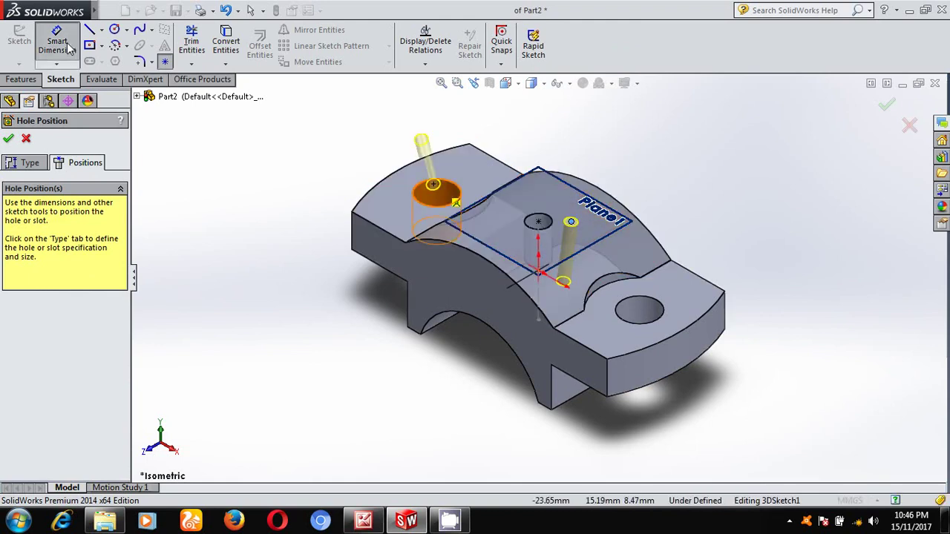
scroll(557, 252, down, 5)
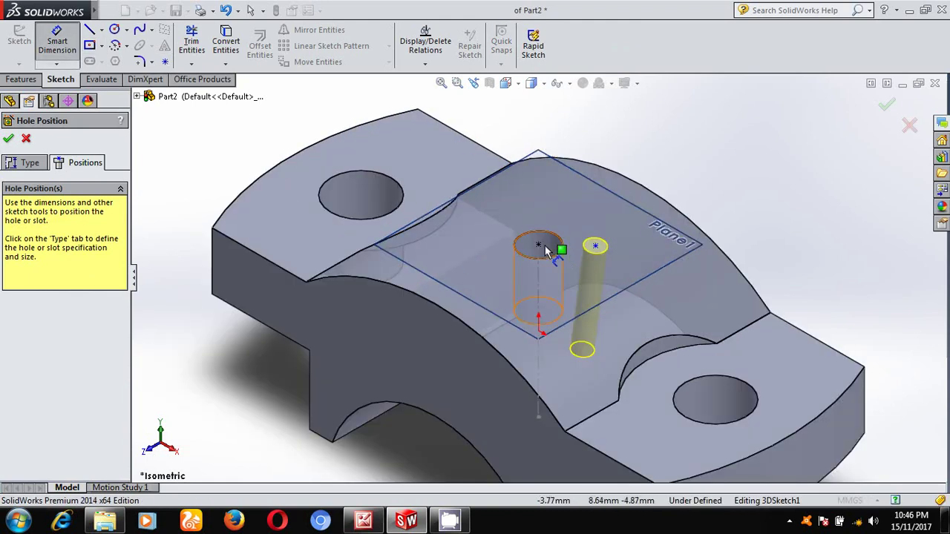
click(539, 246)
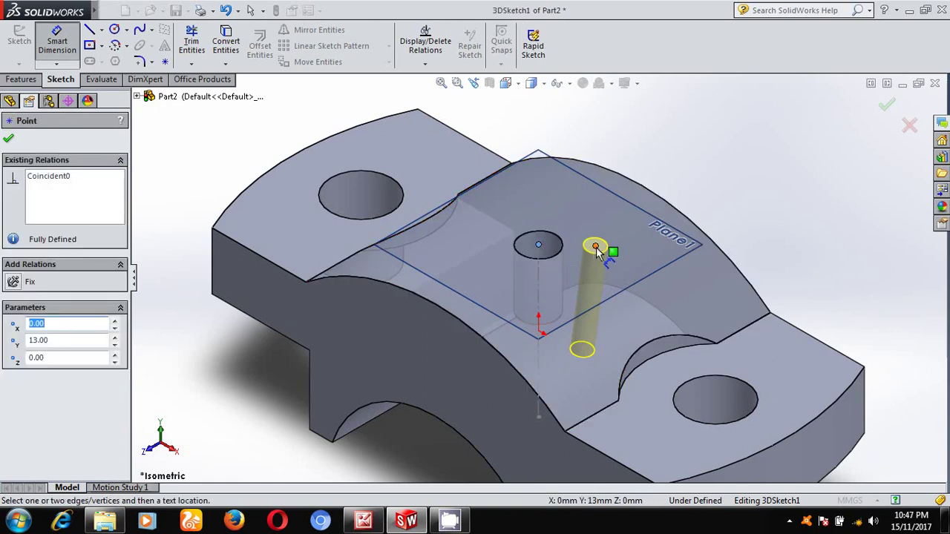
click(596, 245)
click(583, 208)
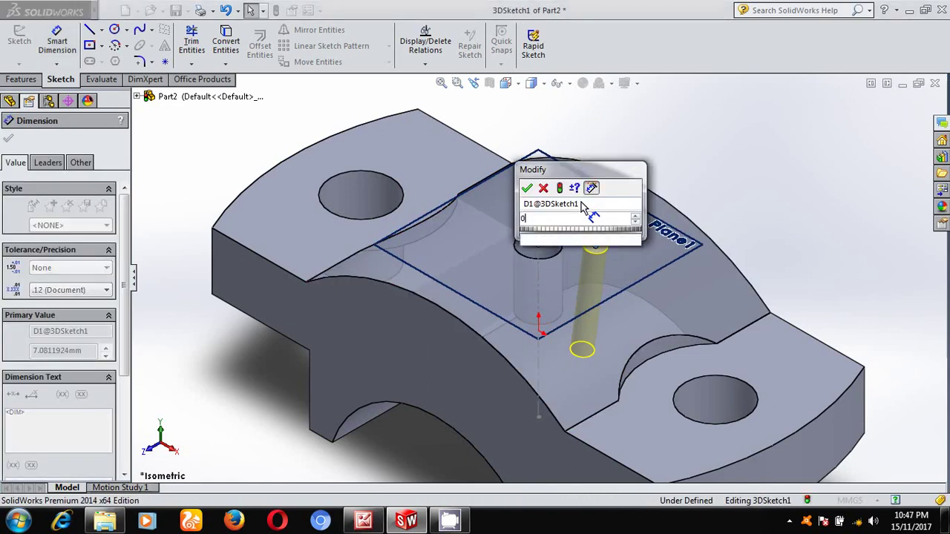
key(Return)
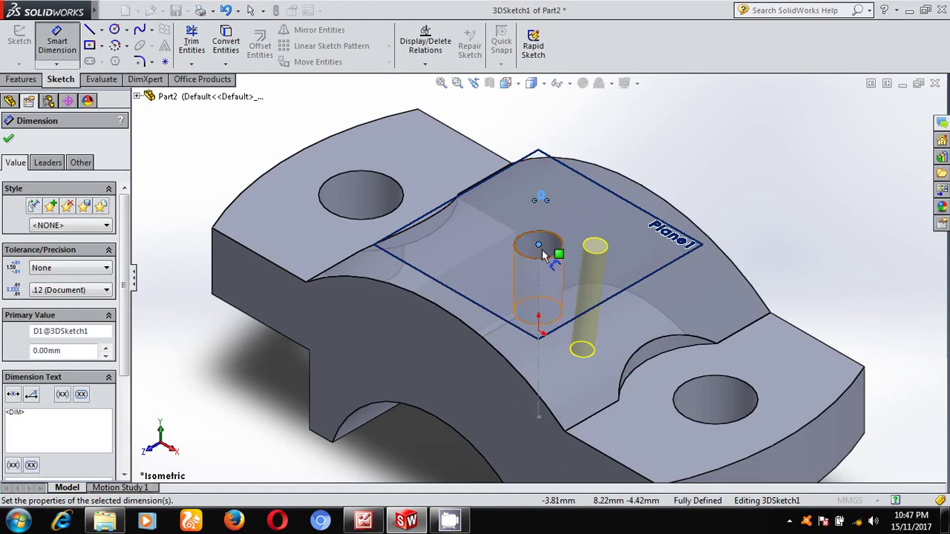
scroll(547, 258, down, 2)
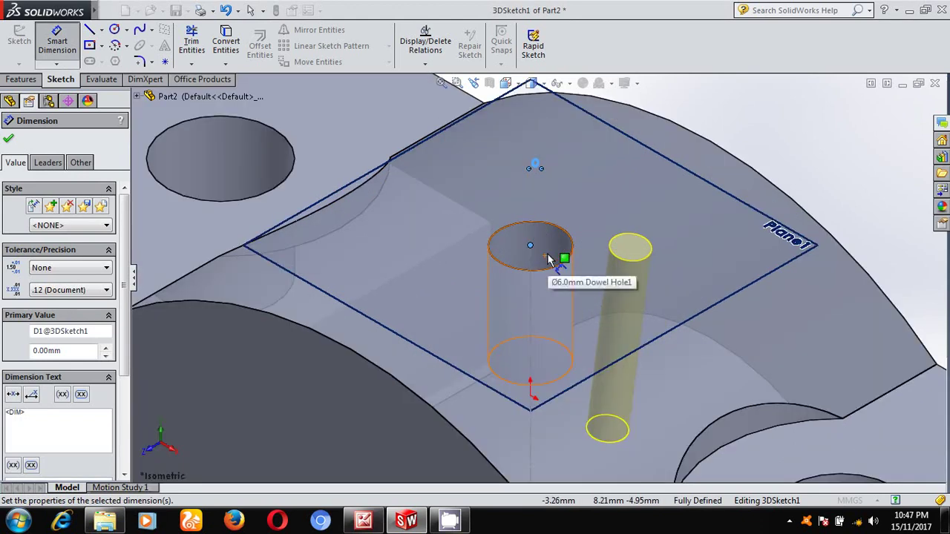
click(630, 249)
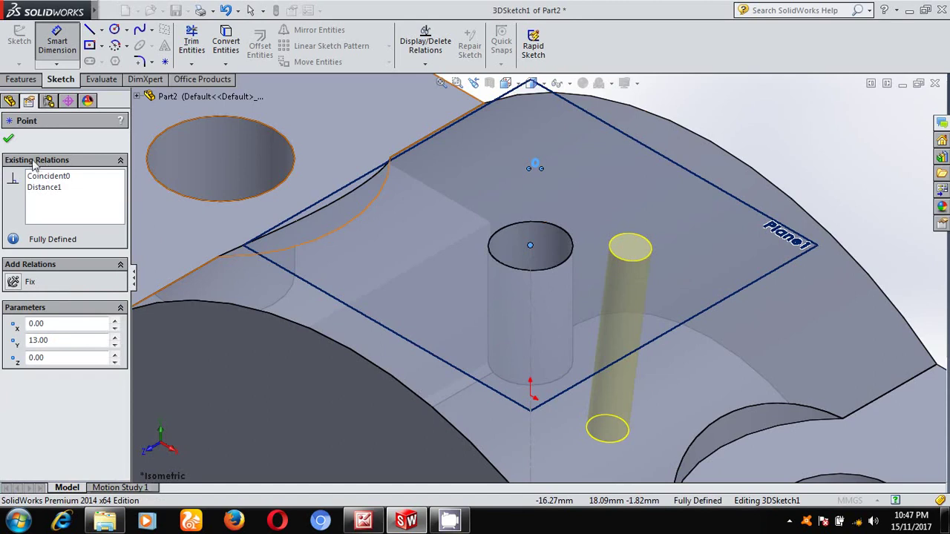
click(9, 138)
click(10, 138)
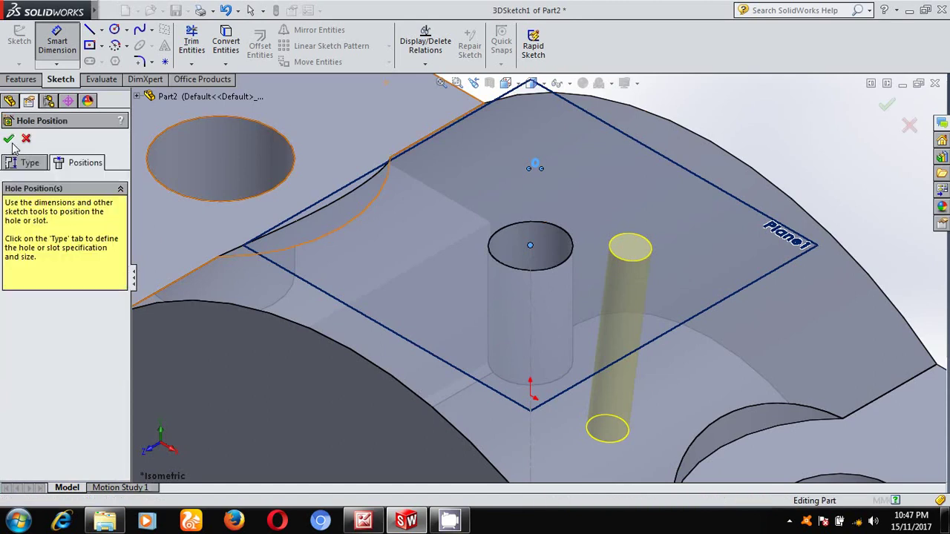
Examine the stepped hole's profile in the front view with hidden lines visible, and restore the shaded isometric view
key(f)
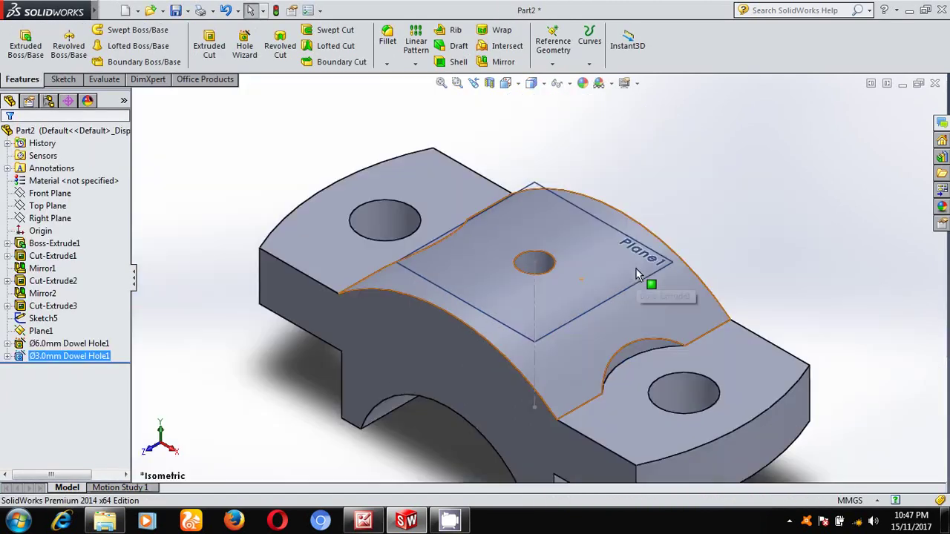
click(505, 82)
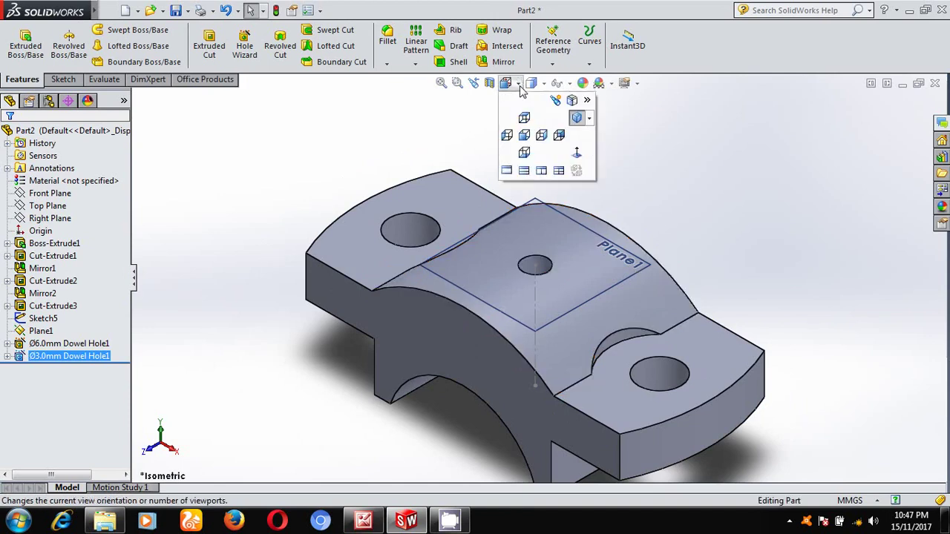
click(523, 136)
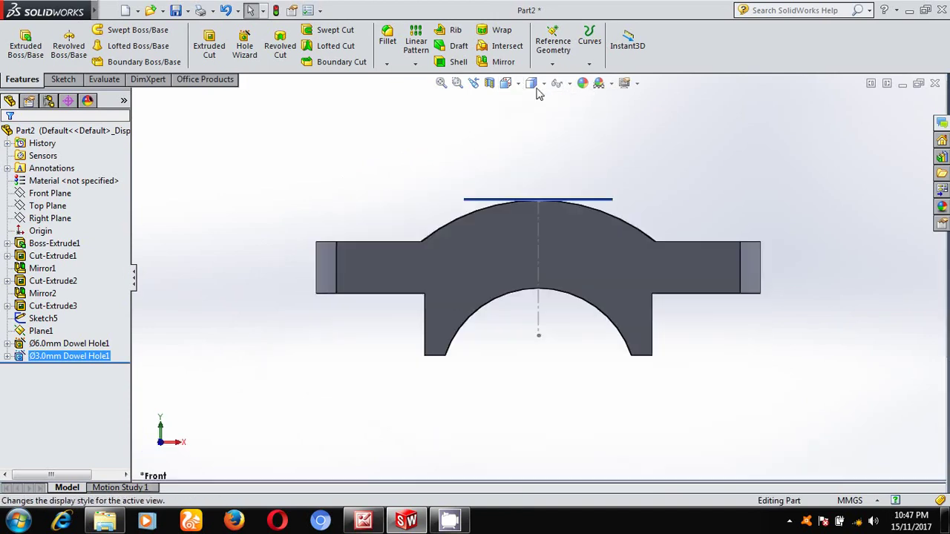
click(532, 154)
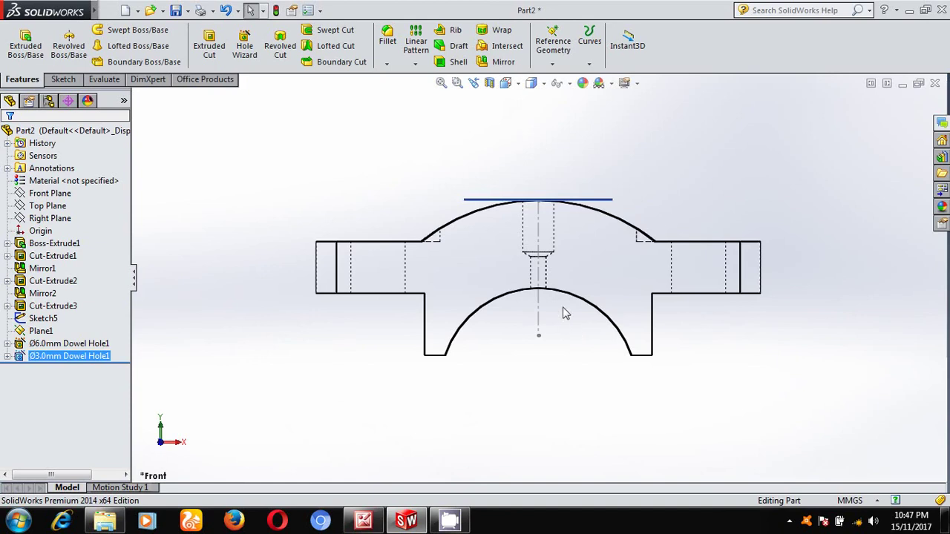
scroll(564, 312, down, 4)
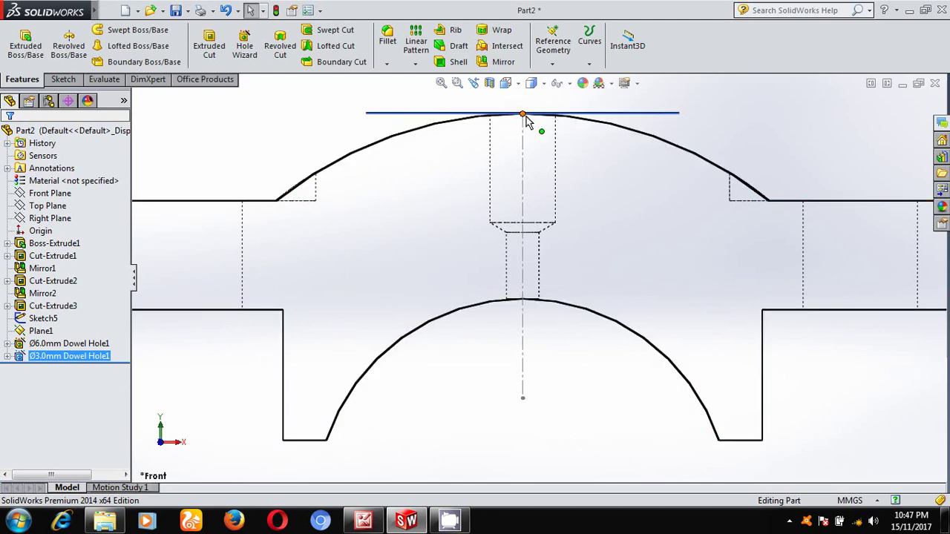
key(space)
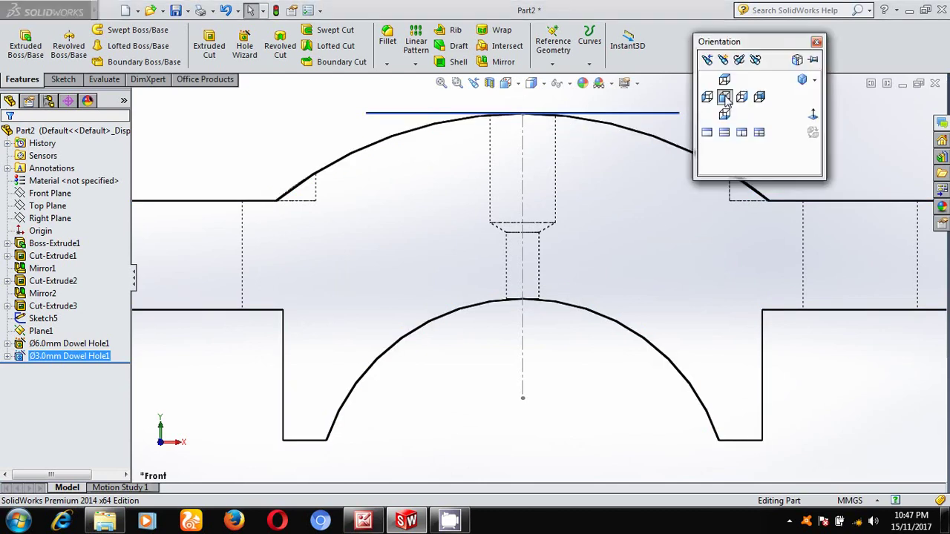
click(803, 80)
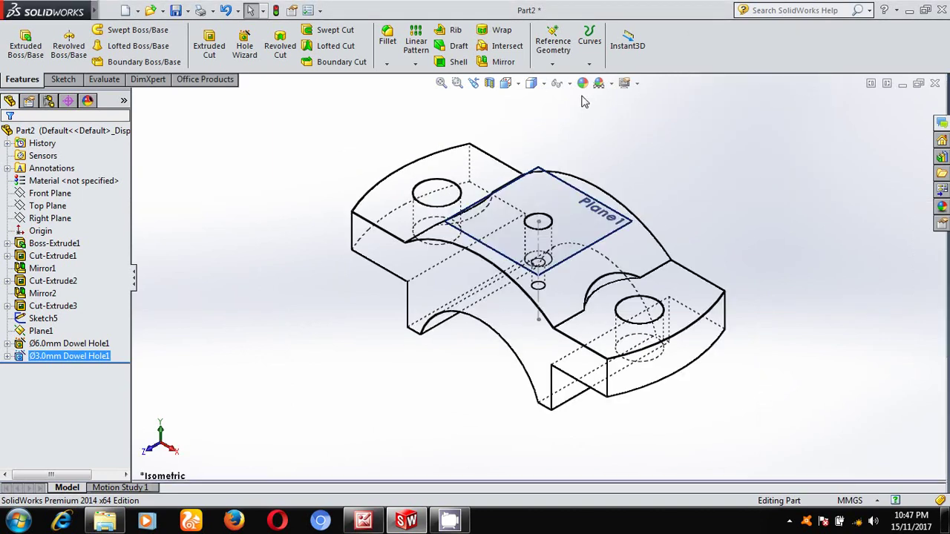
click(533, 83)
click(540, 101)
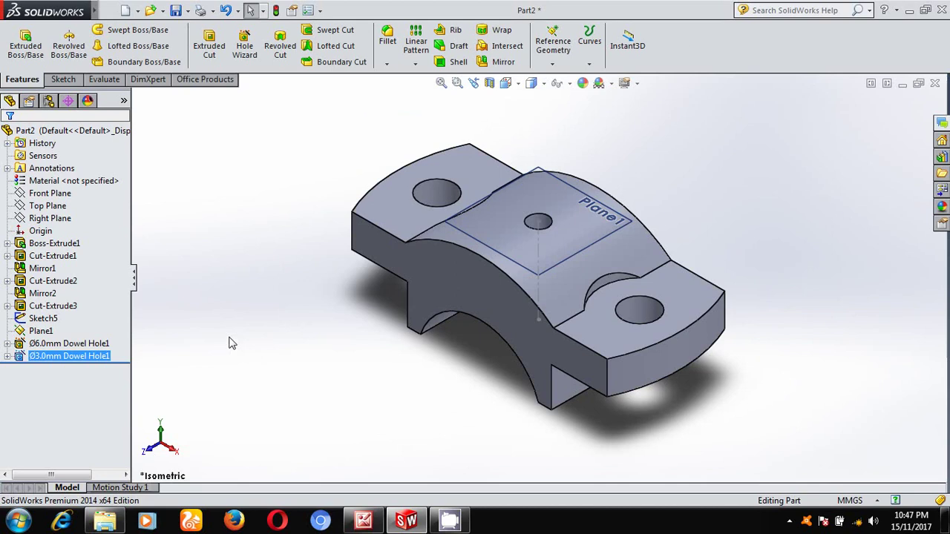
Save the part to the Desktop under the file name cap
click(188, 11)
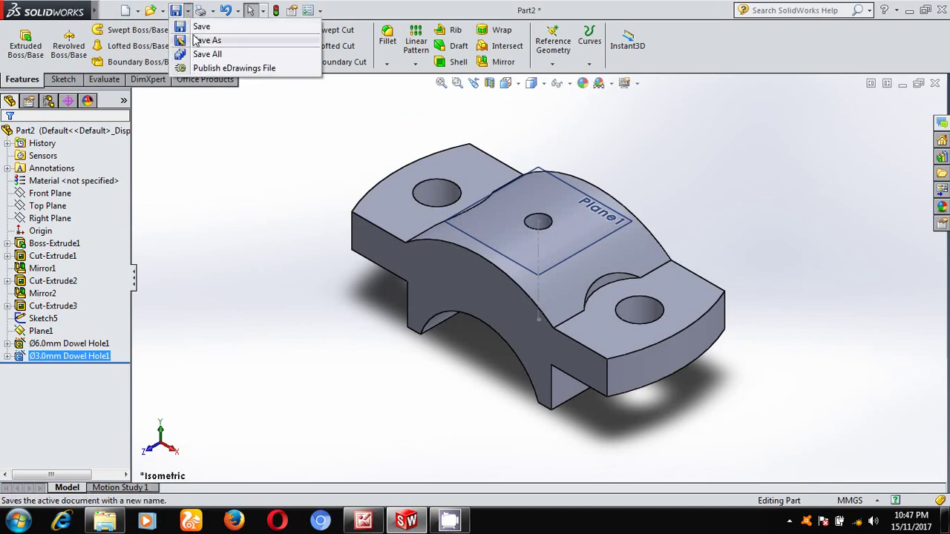
click(198, 41)
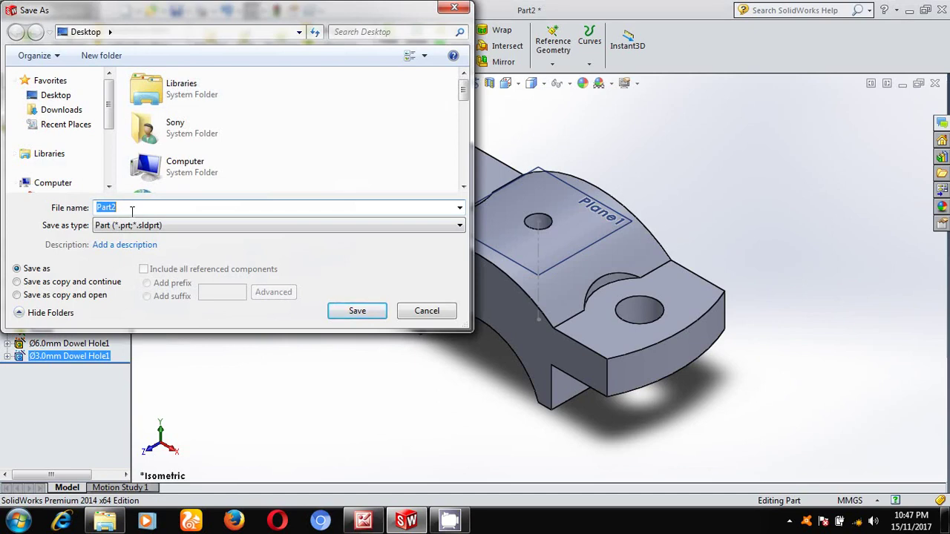
text(cap)
click(375, 316)
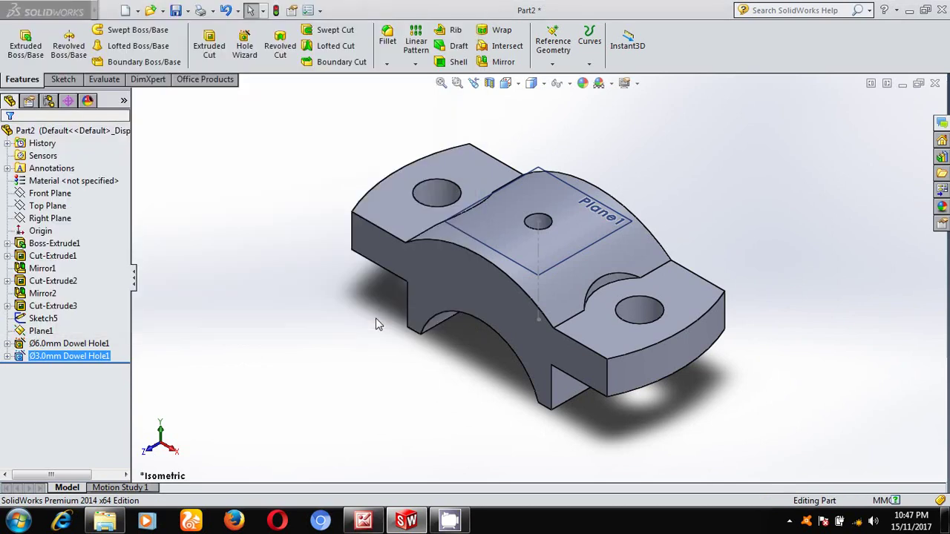